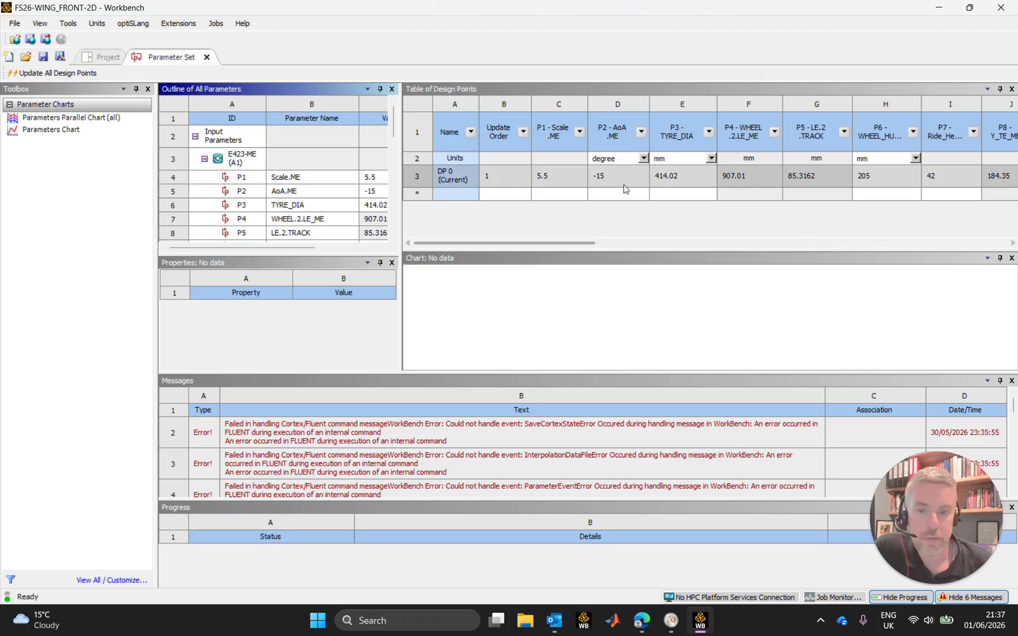
Step: Open the Fluent system's mesh in Meshing from the project schematic and inspect the wing profile and its surrounding flow region
click(101, 58)
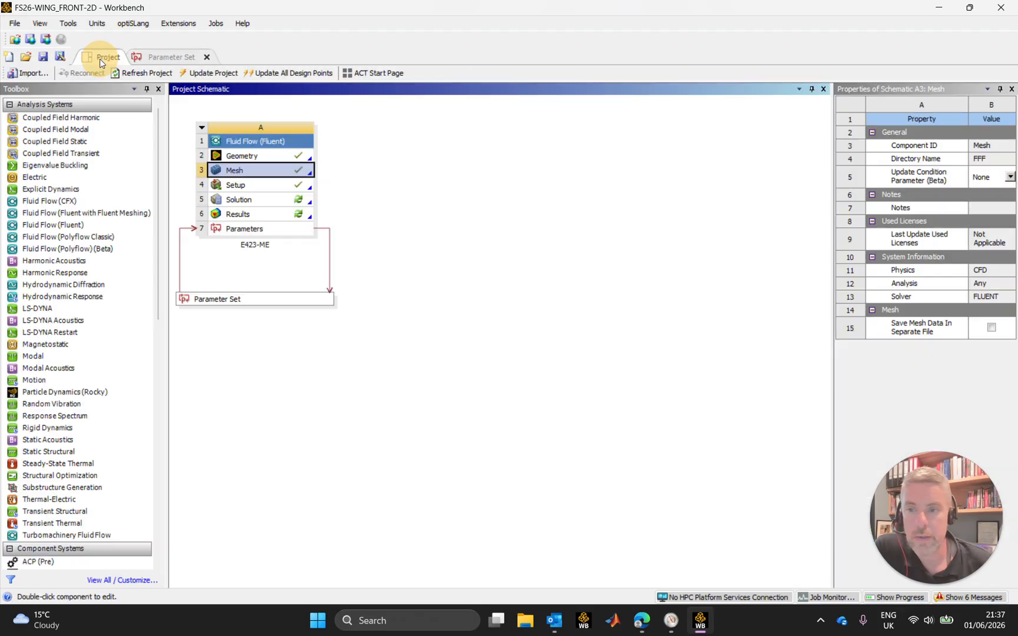
double_click(255, 172)
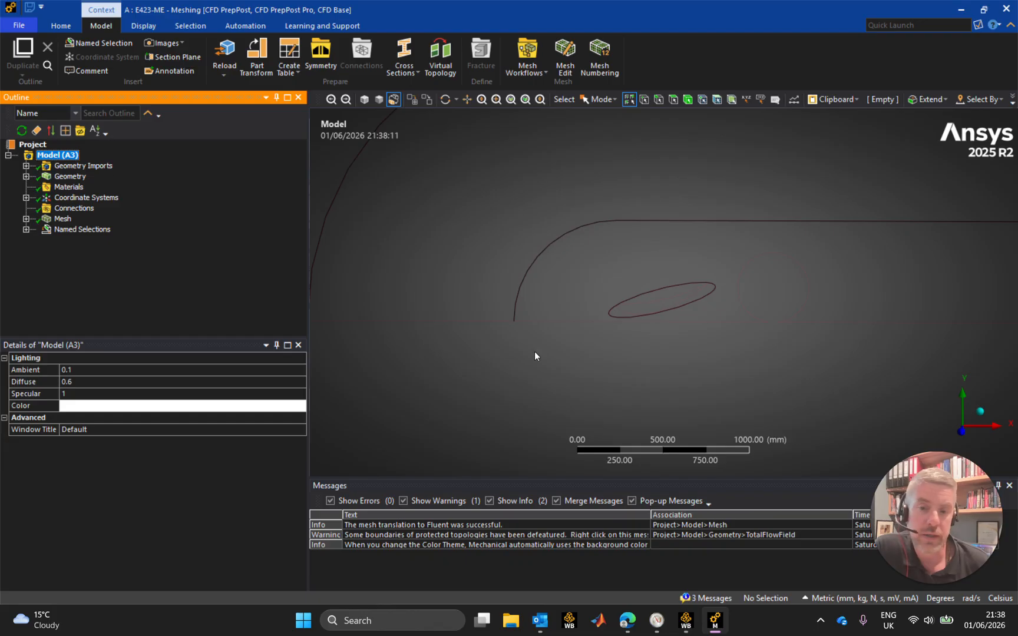
scroll(643, 330, up, 3)
scroll(602, 369, up, 2)
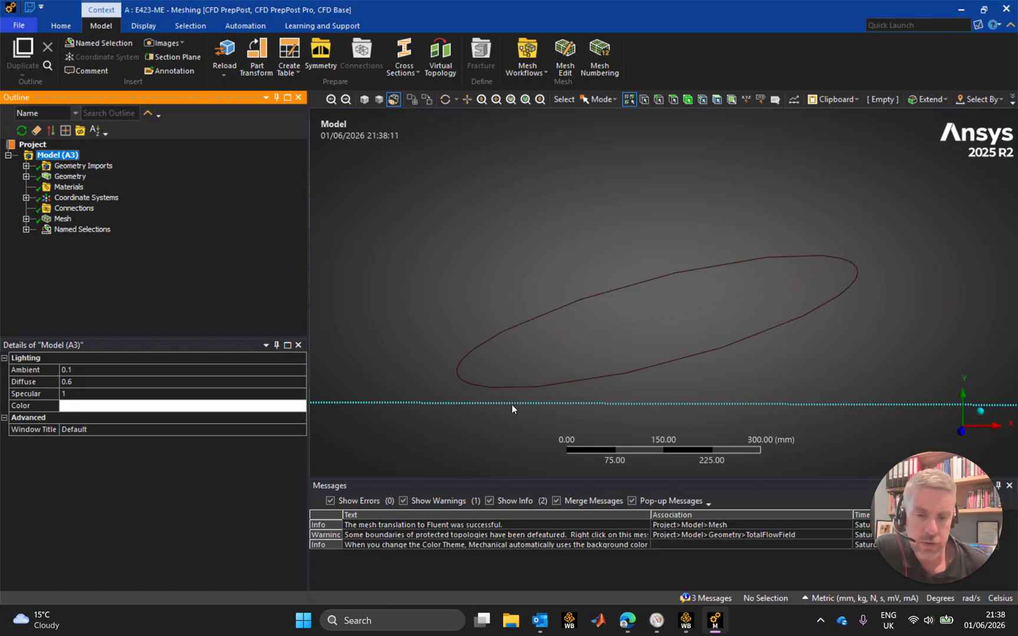
scroll(534, 400, down, 2)
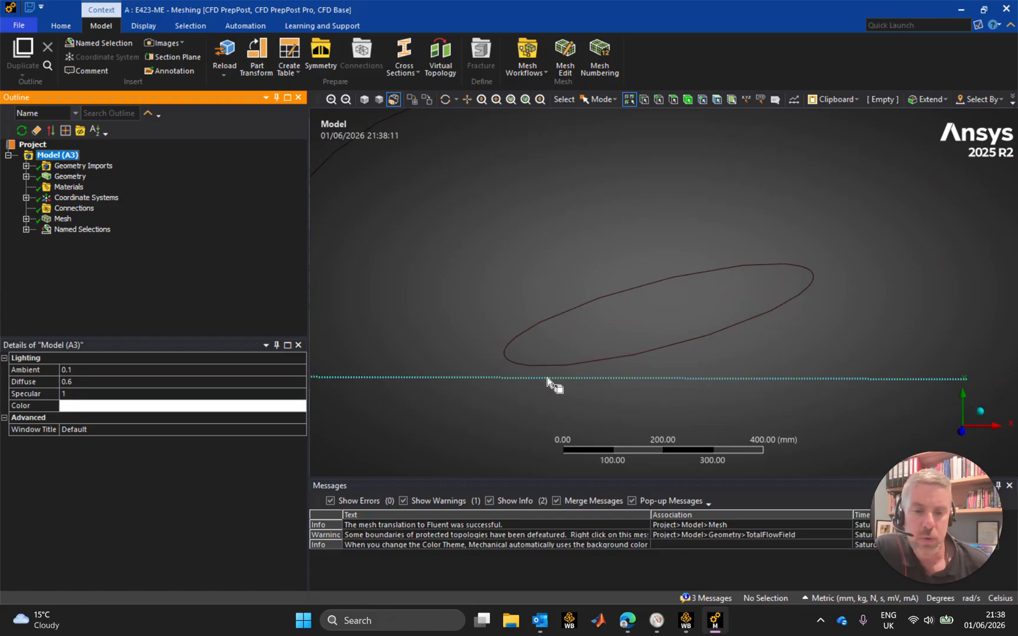
scroll(548, 380, down, 1)
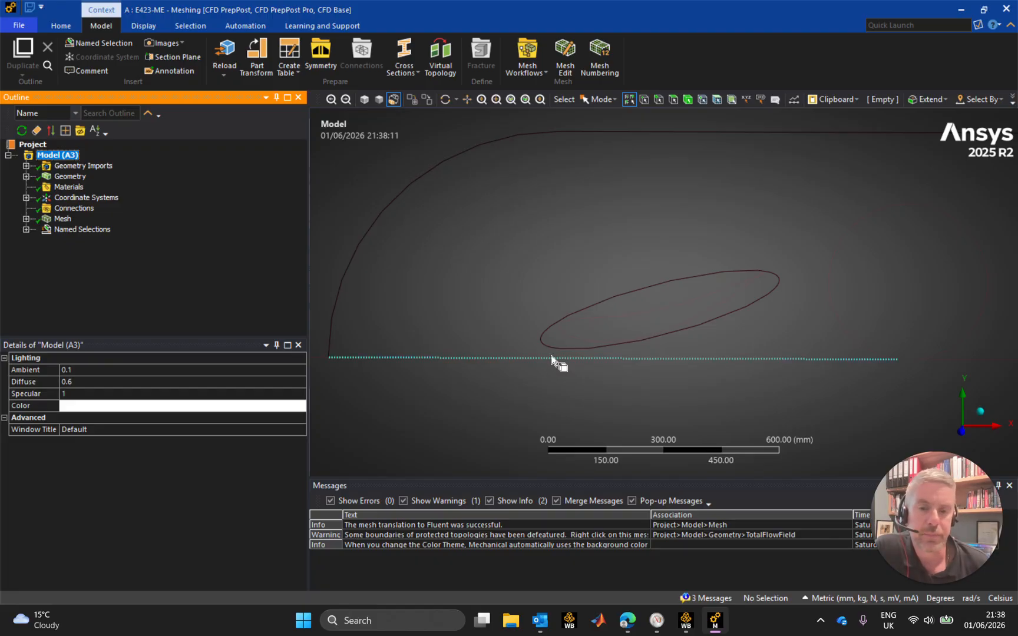
scroll(625, 370, down, 1)
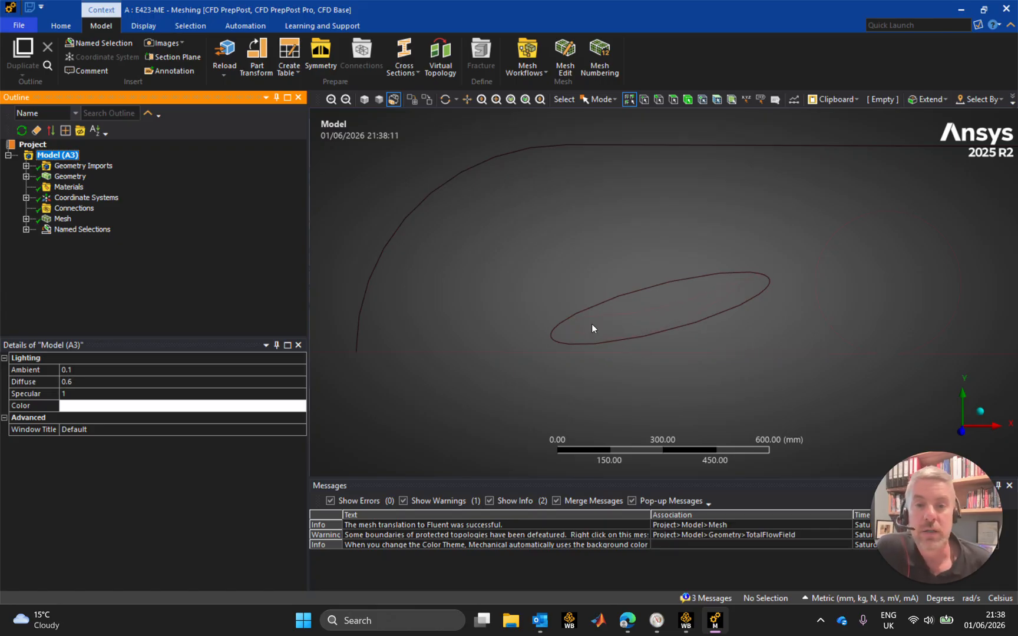
scroll(592, 328, down, 3)
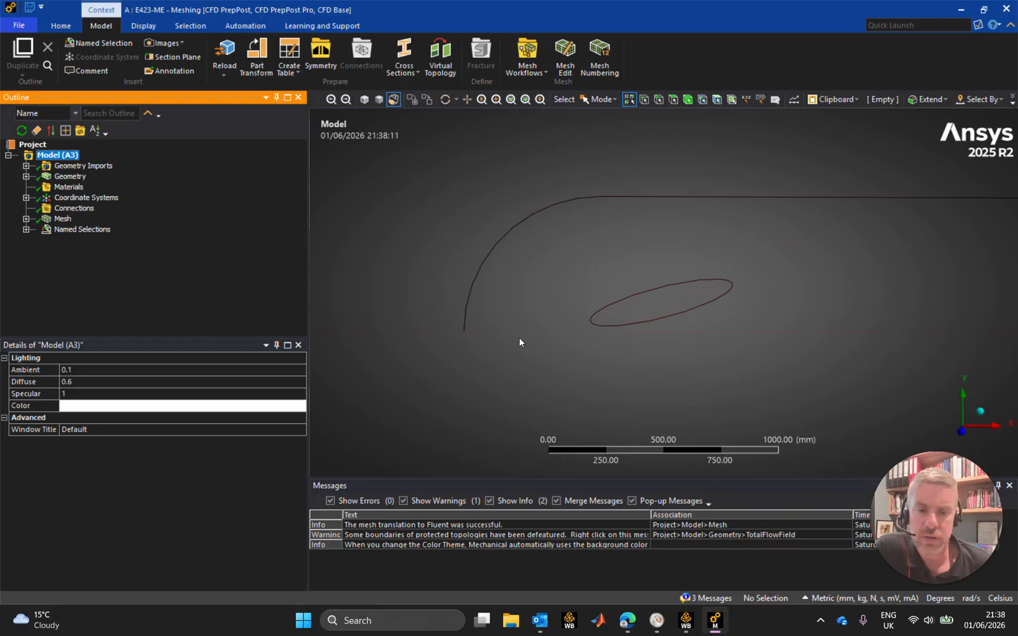
Step: Set Generate Automatic Connection On Refresh to No for the model's Connections and save the project
click(67, 210)
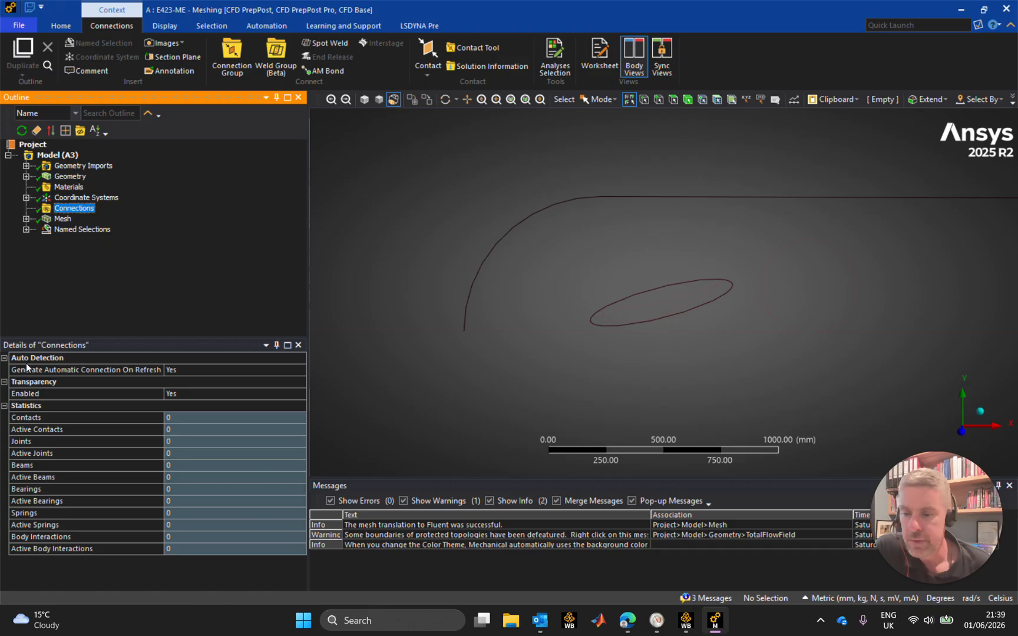
click(203, 370)
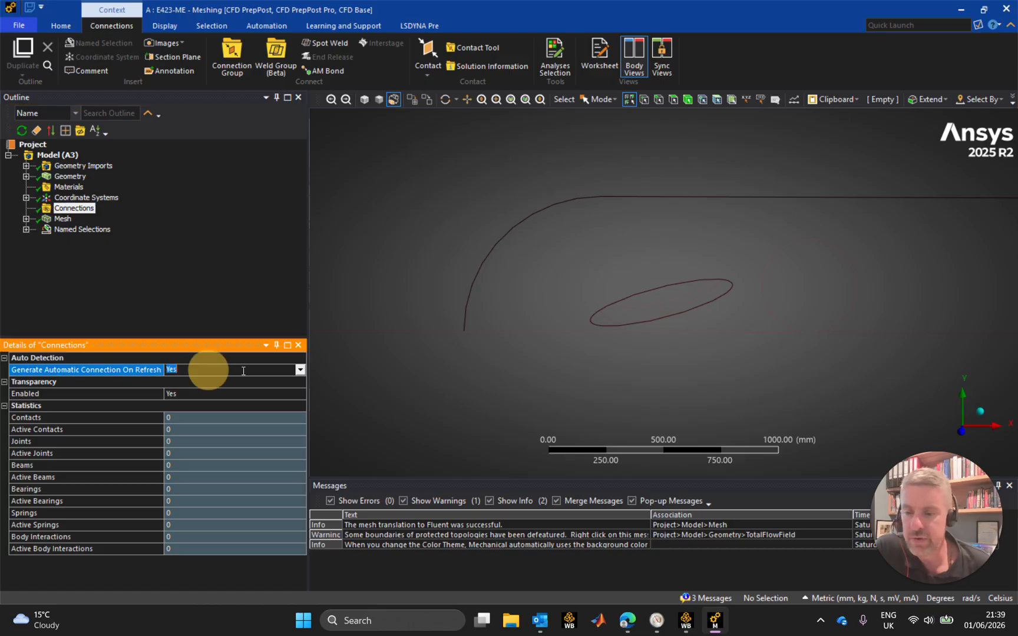
click(300, 370)
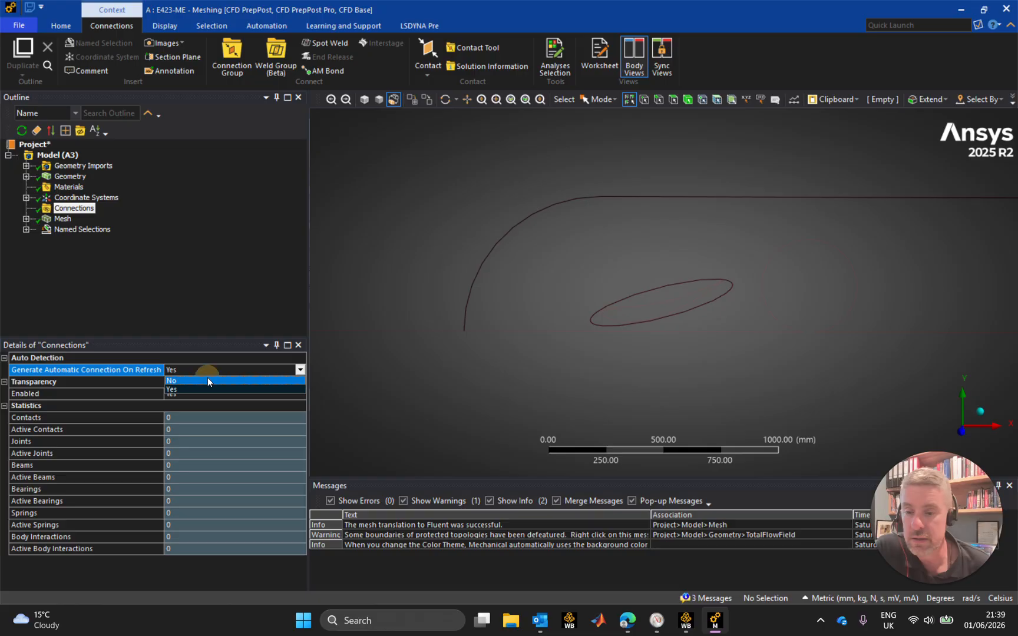
click(211, 378)
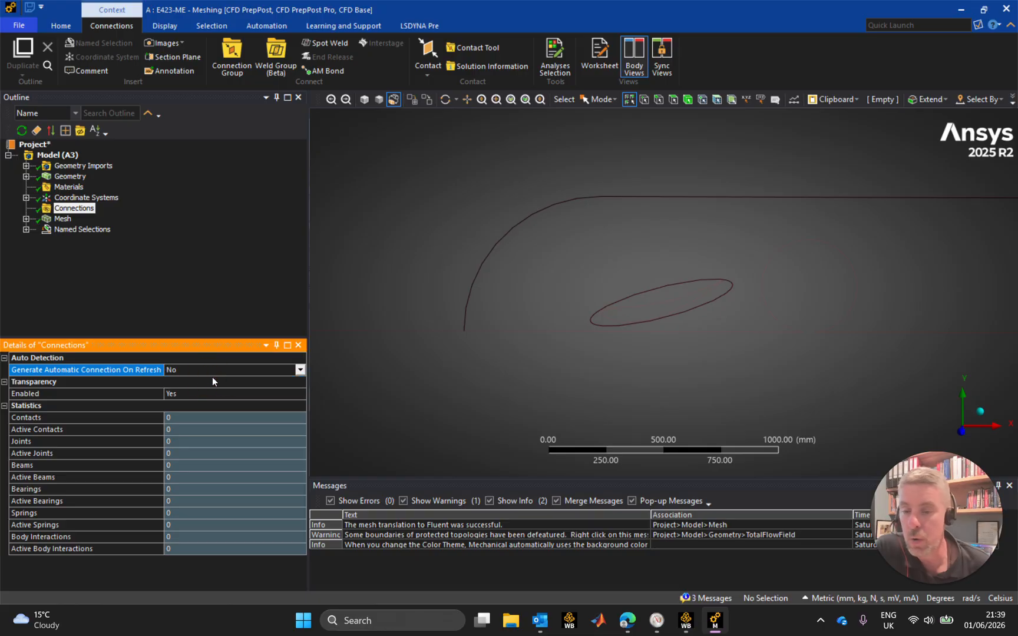
click(176, 299)
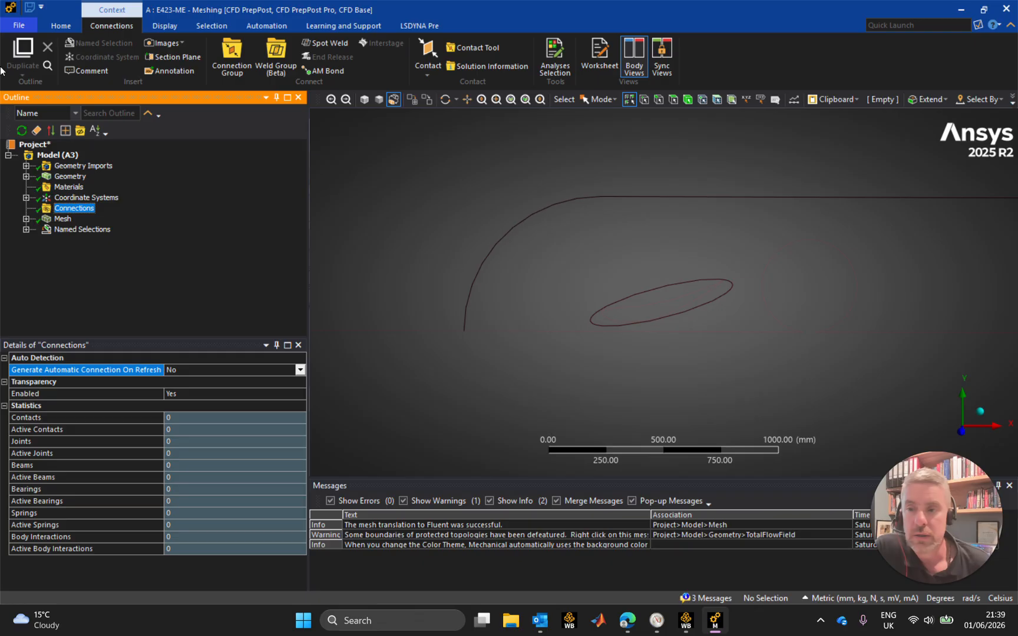
click(61, 26)
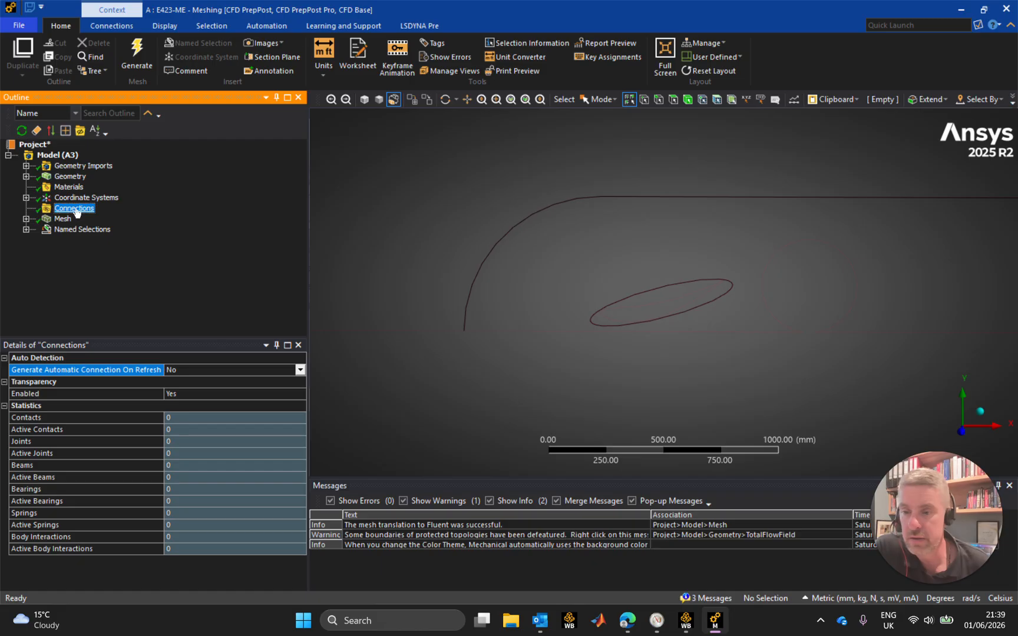
key(ctrl+s)
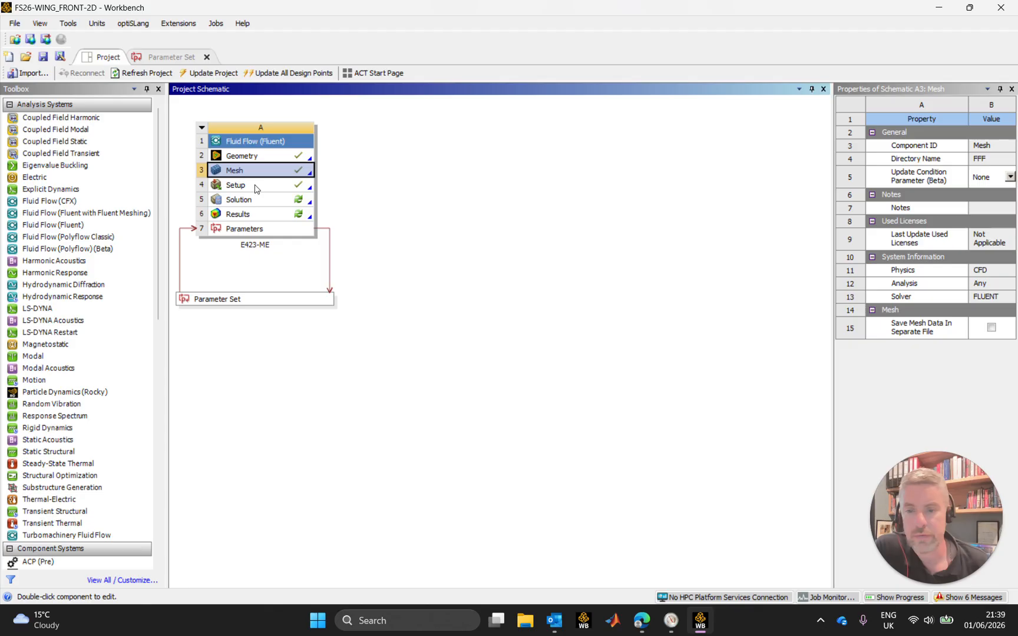
Step: Return to the Workbench parameter set and set P2 - AoA.ME of the current design point DP 0 to -12 degrees
click(177, 59)
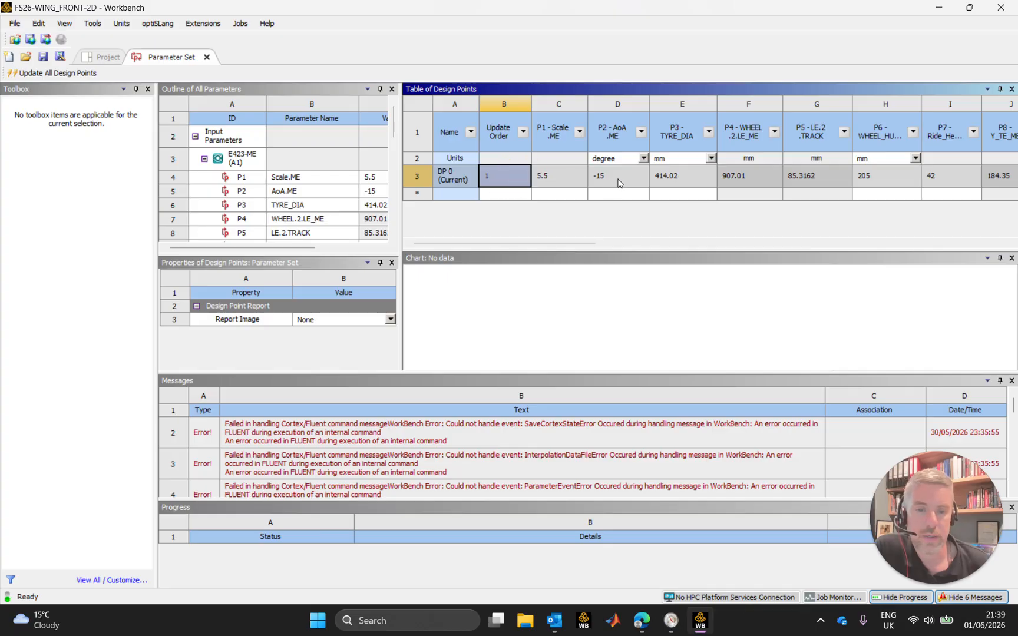
right_click(498, 180)
click(706, 220)
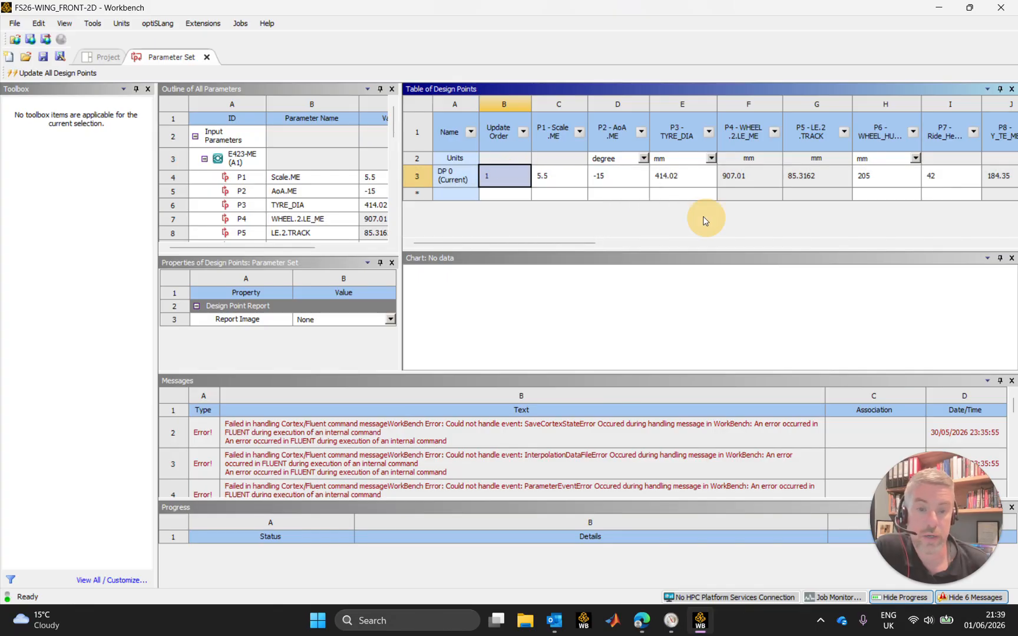
click(613, 188)
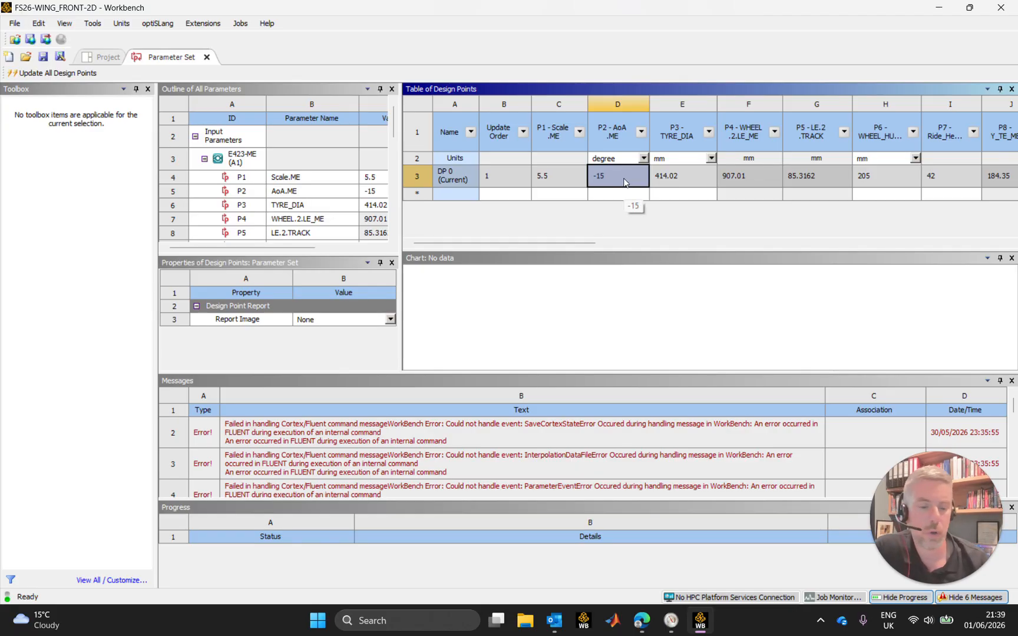
text(-12)
key(Return)
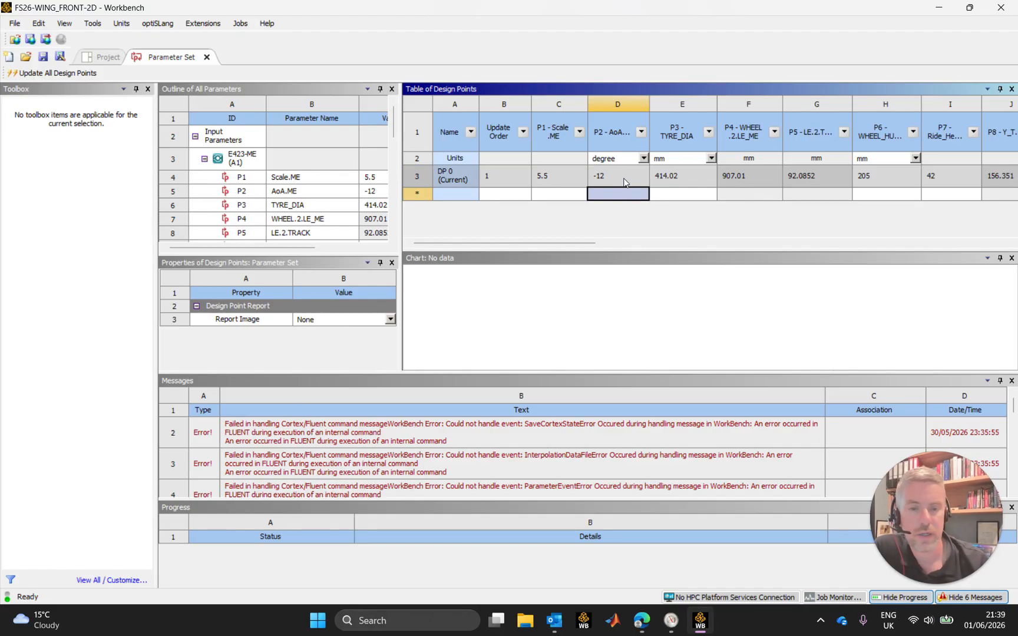
Step: Add a second design point with P2 - AoA.ME set to -12.5 degrees
text(-12)
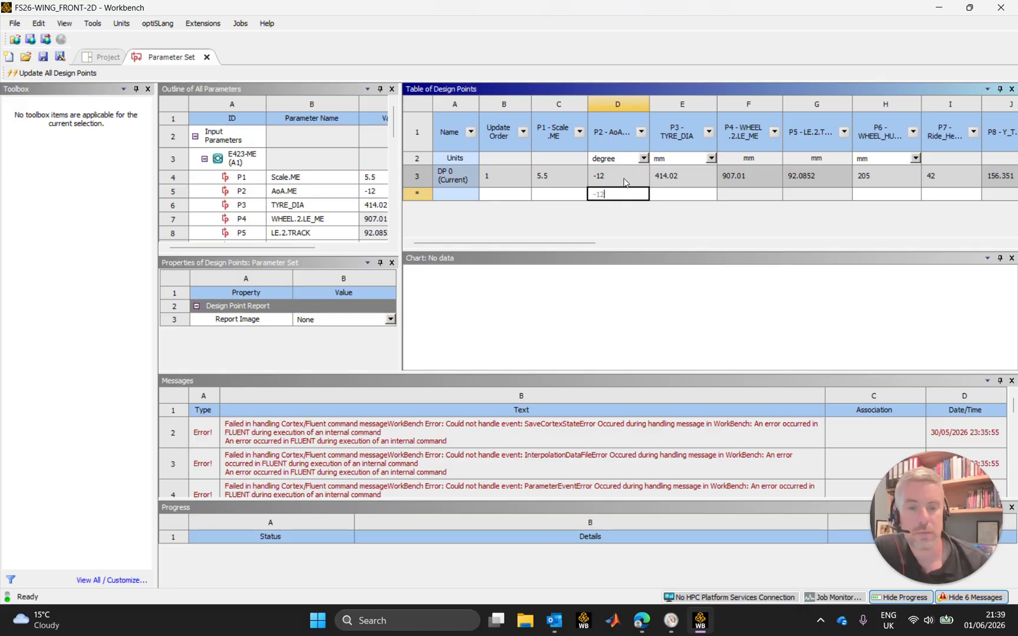
text(.5)
key(Return)
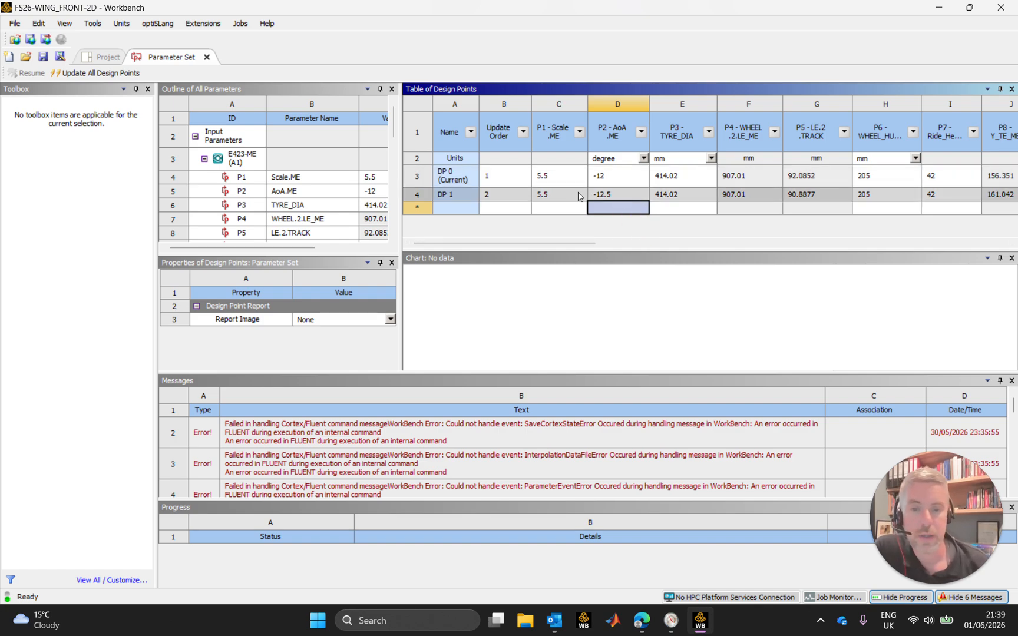
Step: Review the output and Retain columns of the new design point, and return to the row of DP 0
drag(530, 244, 996, 254)
click(470, 197)
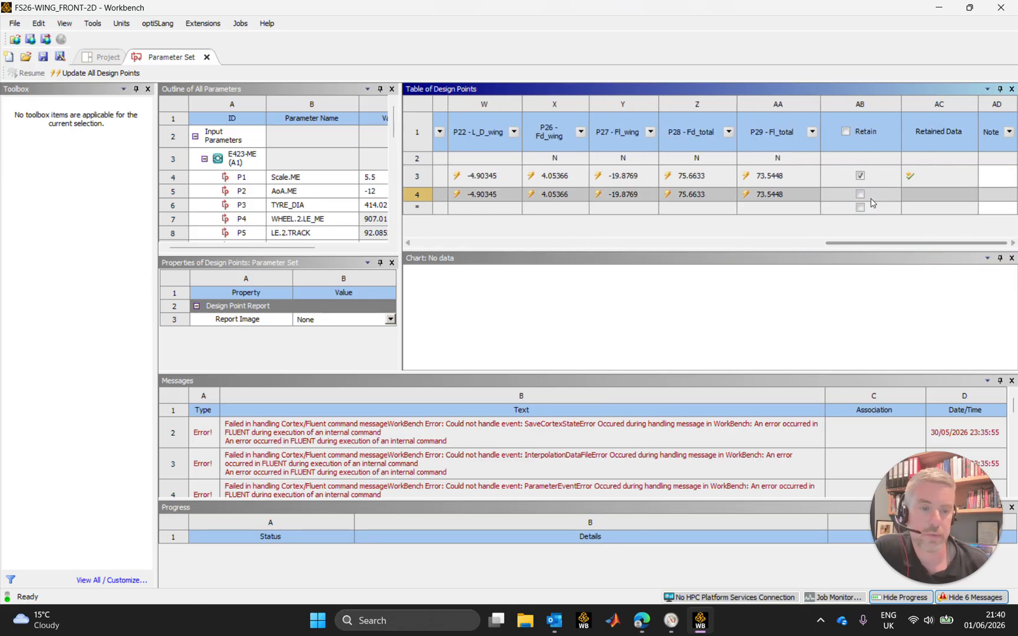
click(873, 203)
drag(879, 250, 412, 237)
click(456, 178)
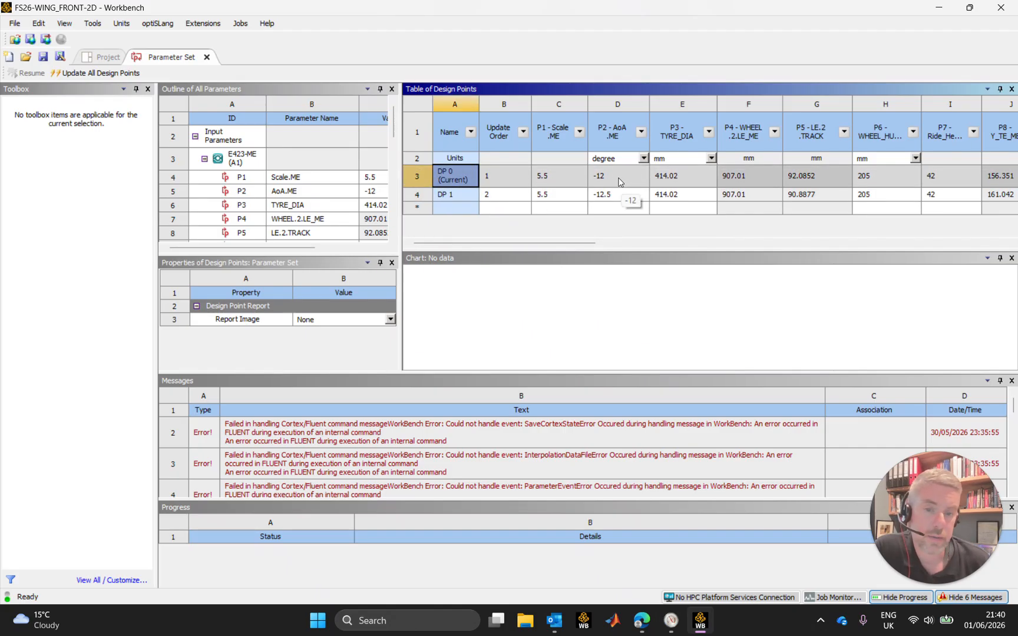
Step: Open the Geometry of the Fluent system in DesignModeler and view the 2D flow domain face-on
click(103, 58)
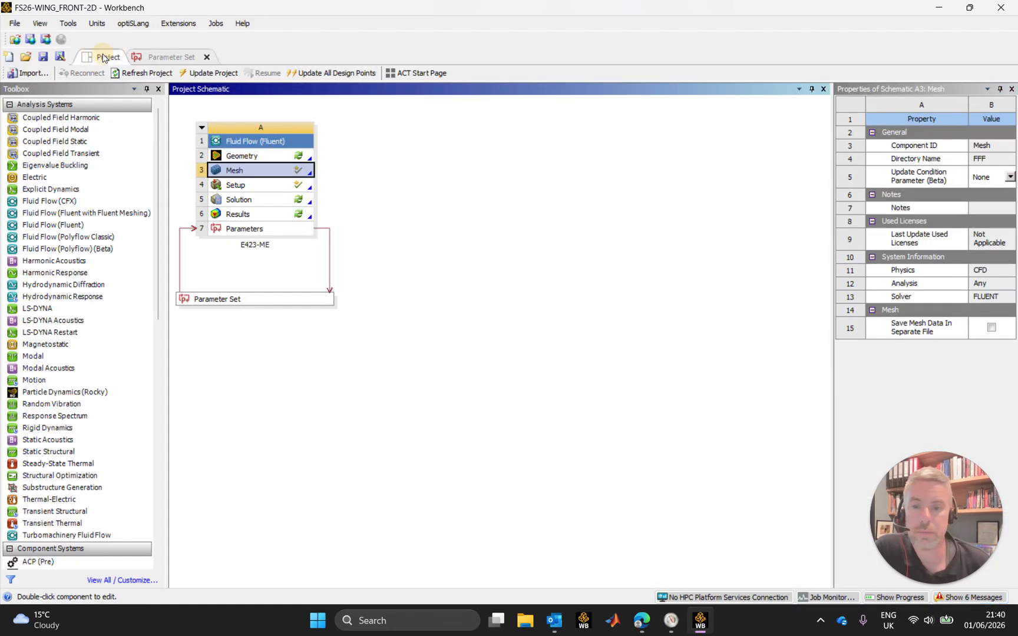
click(268, 156)
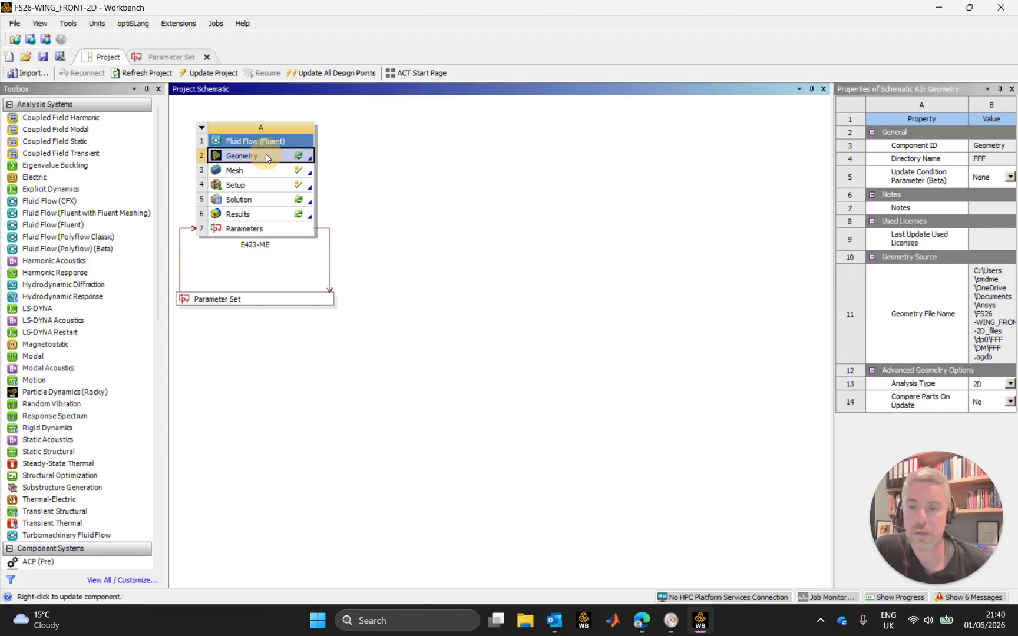
double_click(266, 154)
click(539, 360)
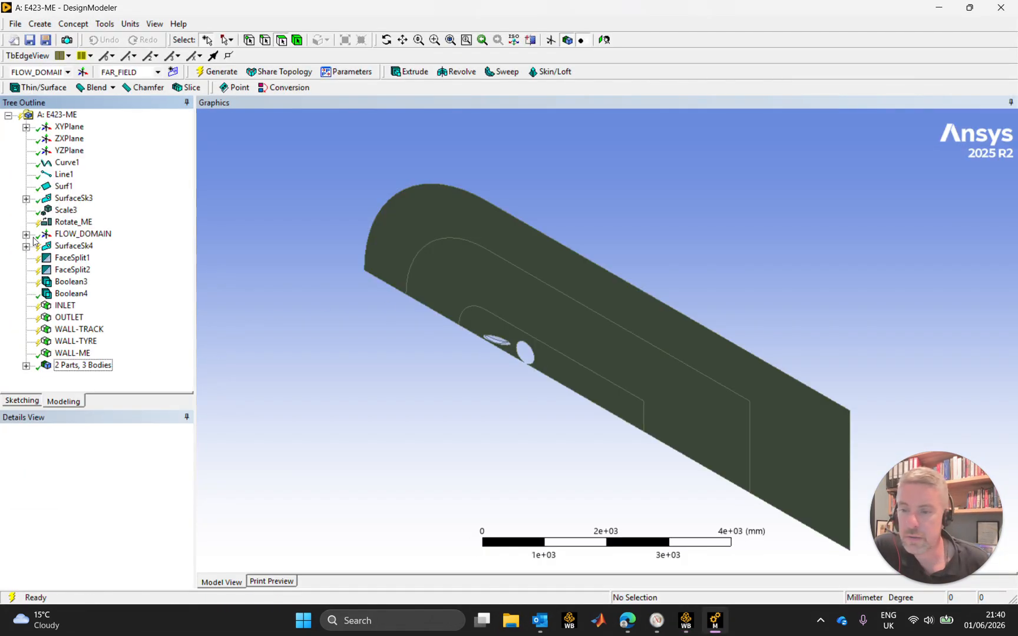
click(605, 43)
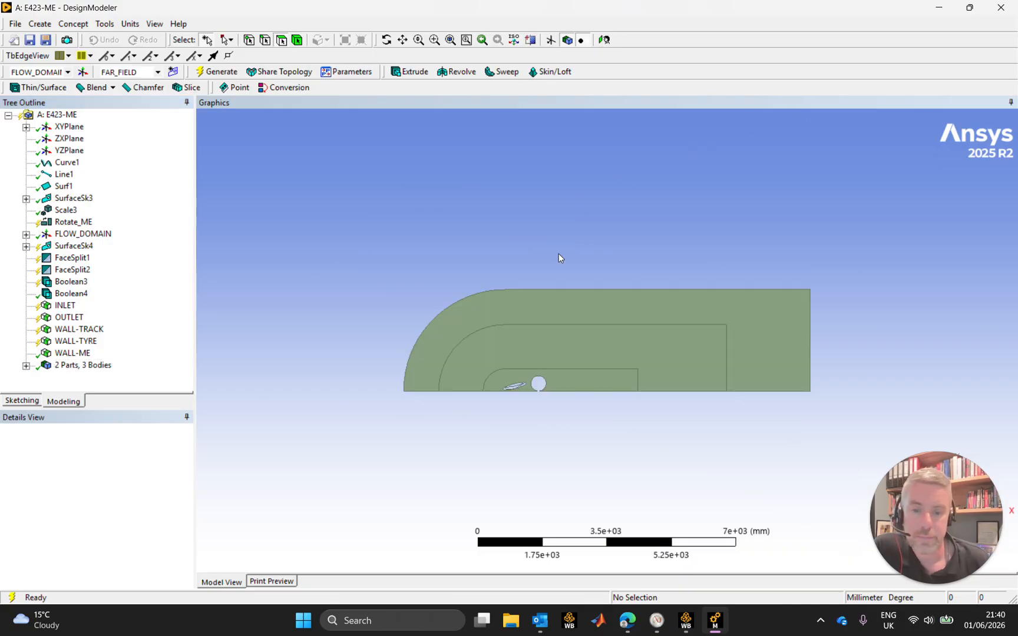
Step: Regenerate the geometry with the updated angle of attack and inspect the wing ahead of the tyre
scroll(513, 391, up, 2)
scroll(461, 443, up, 3)
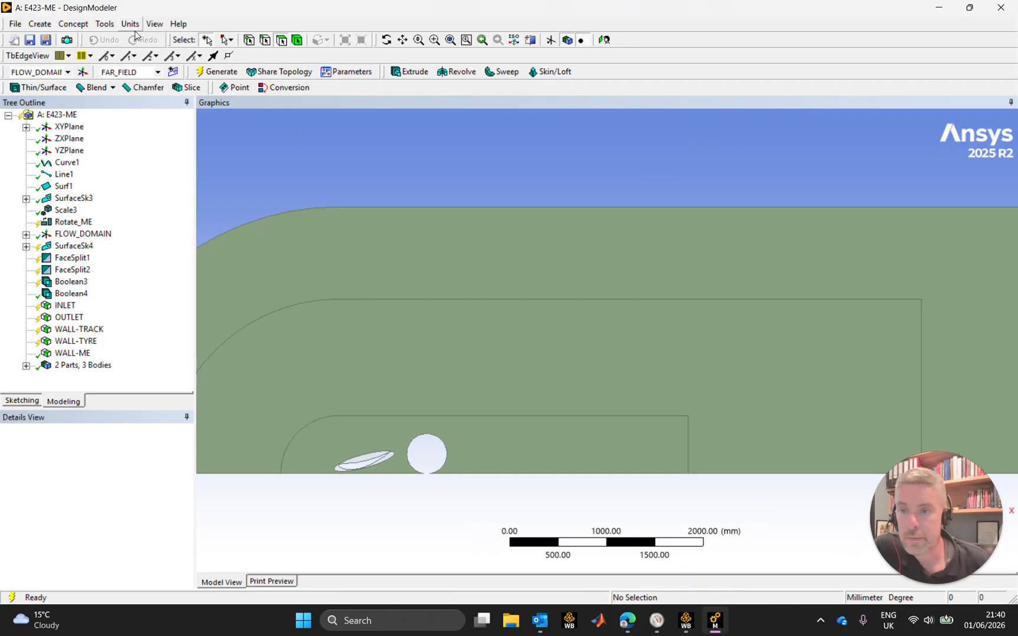
click(213, 71)
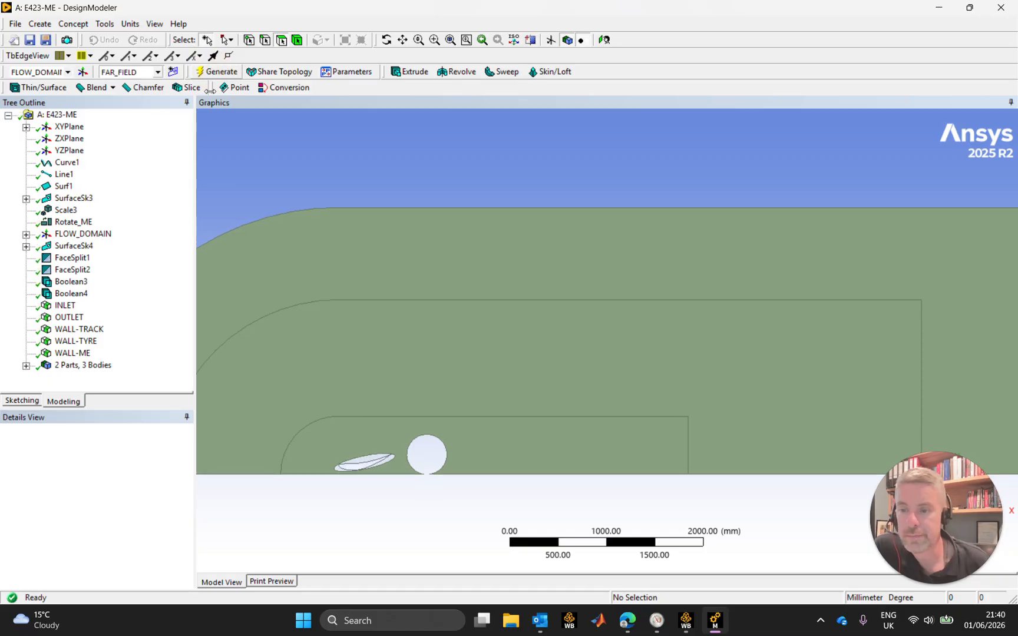
scroll(355, 484, up, 2)
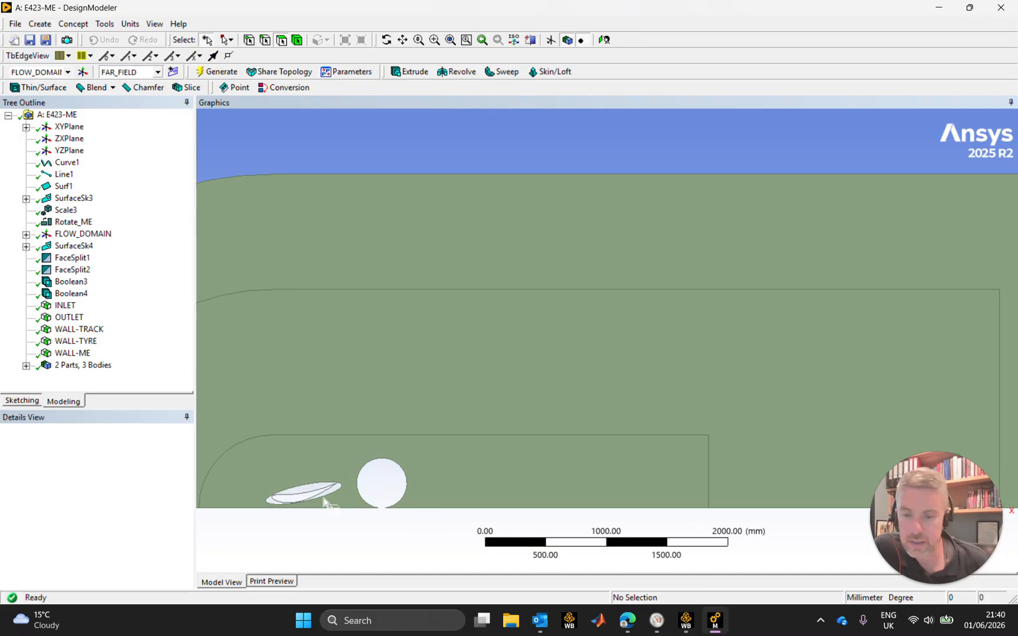
scroll(300, 508, down, 2)
scroll(327, 497, up, 1)
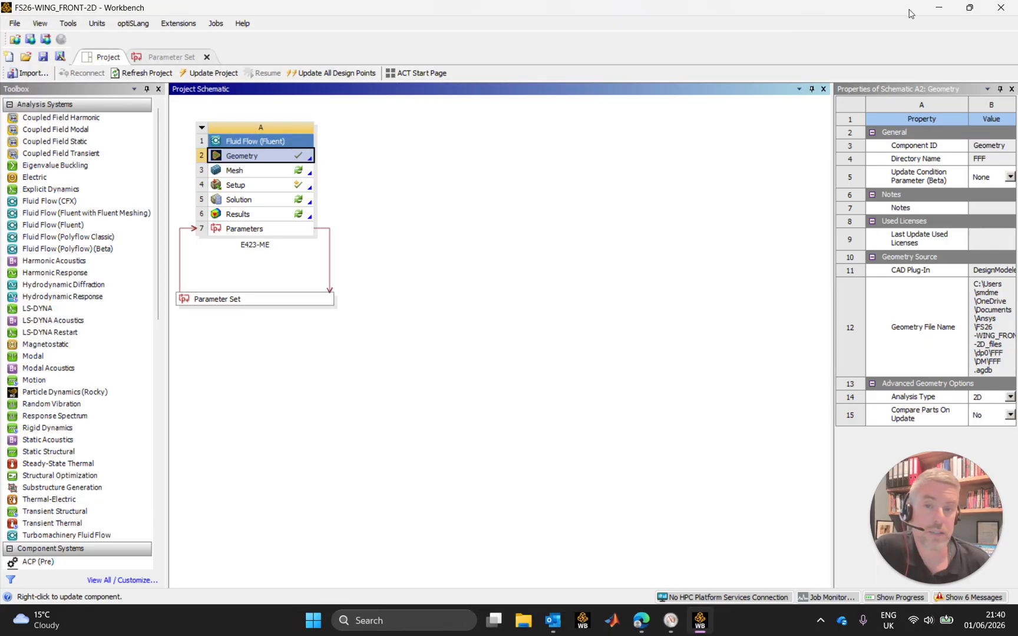
Step: Reopen the mesh with the upstream geometry data re-read, and display the Connections settings in Meshing
click(255, 170)
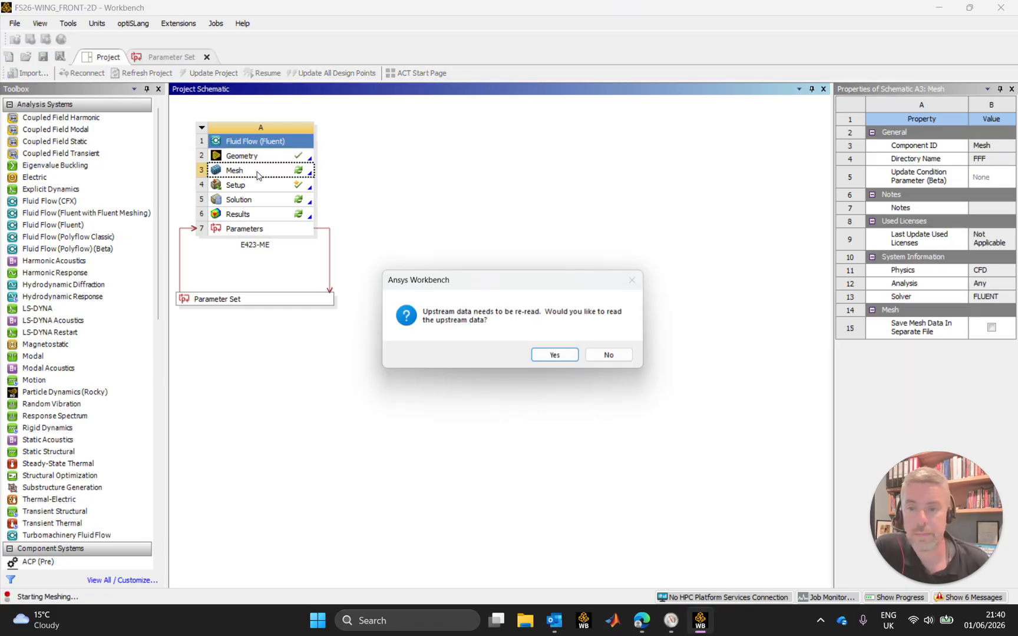
click(555, 355)
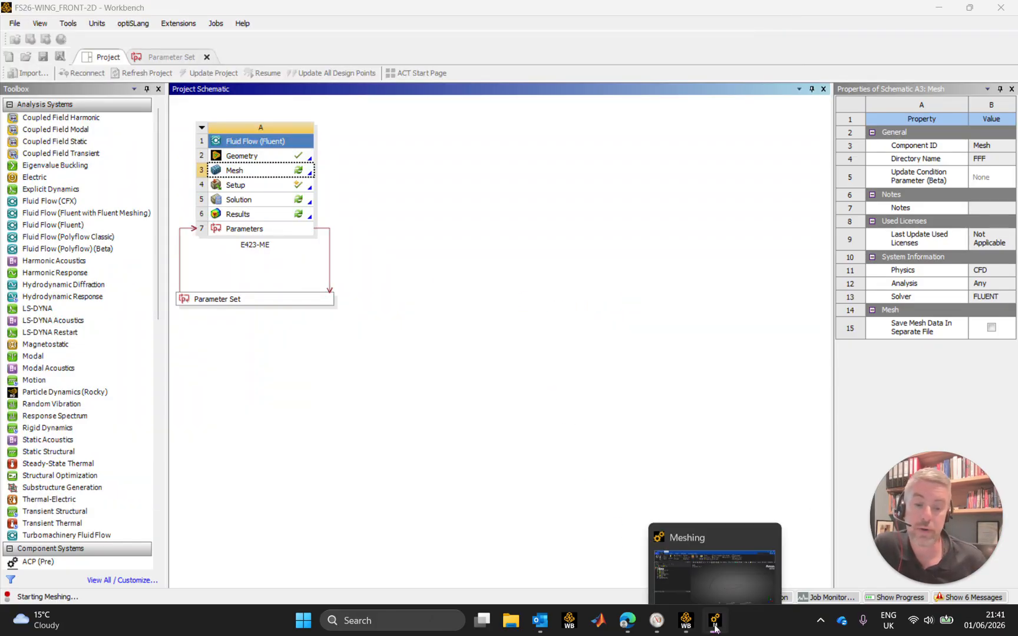
mouse_move(715, 621)
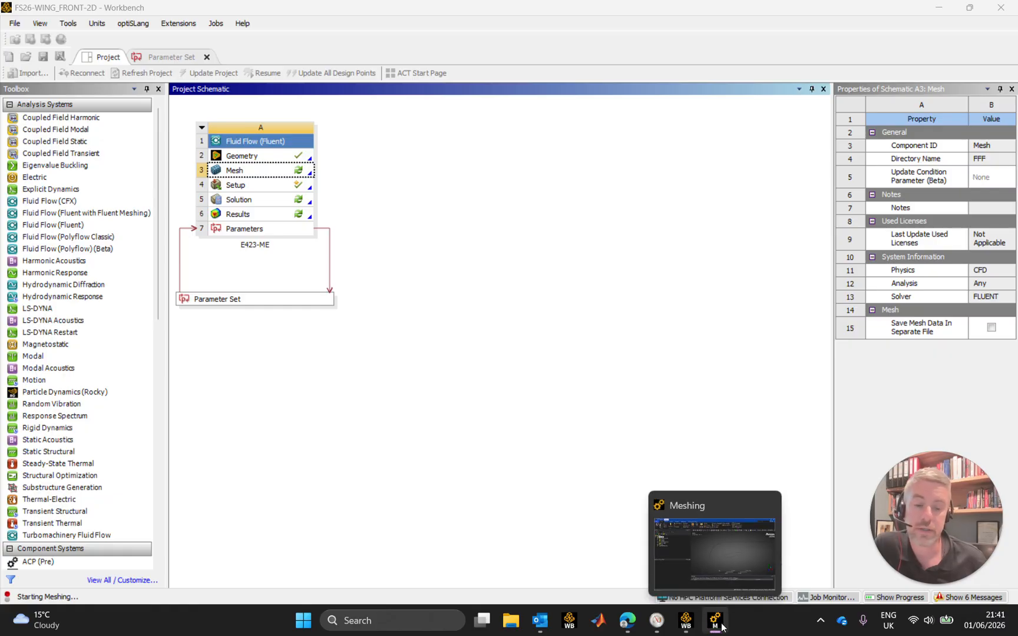
click(721, 554)
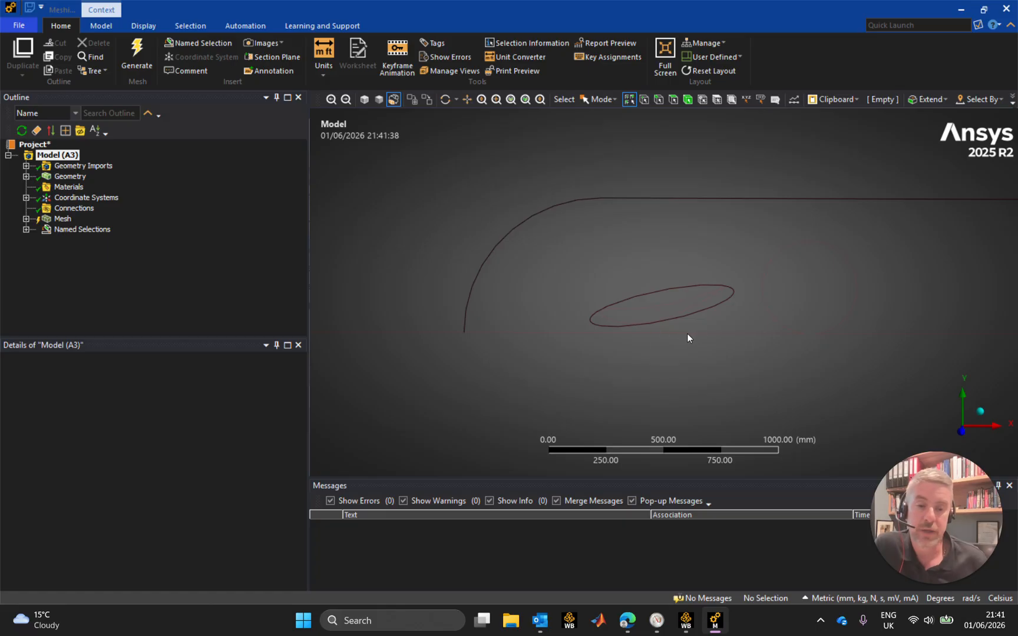
right_click(79, 208)
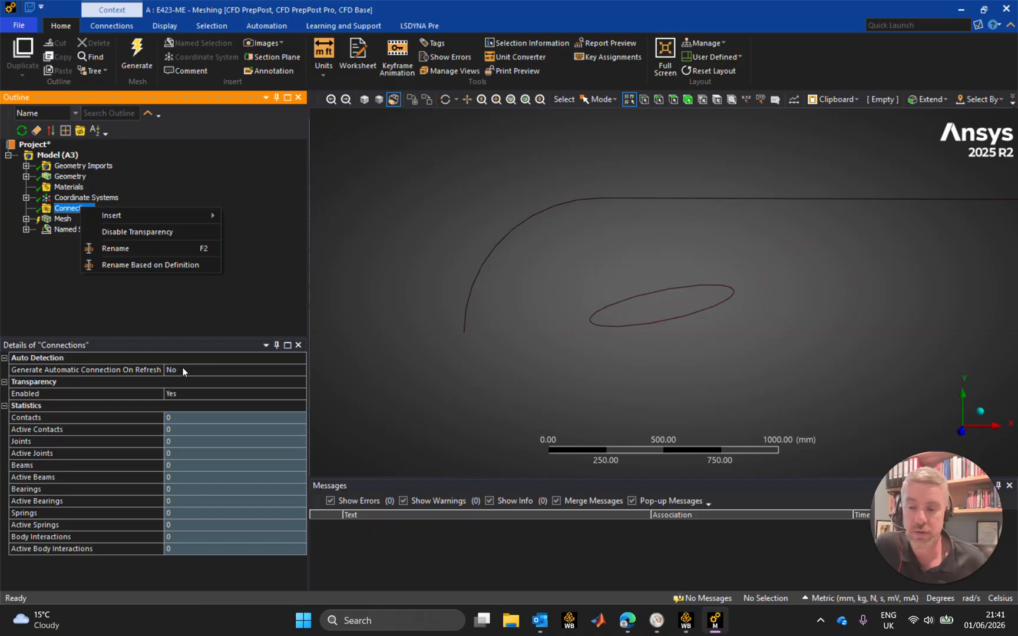
Step: Check the named selections for the inlet, outlet, track, tyre and wing in the meshing model
click(145, 309)
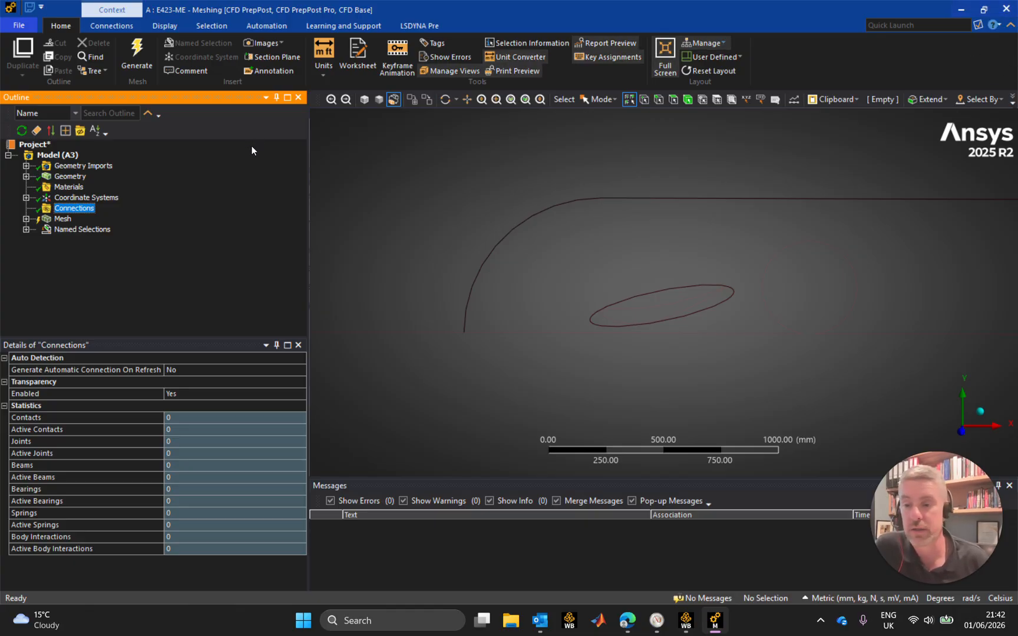
click(74, 230)
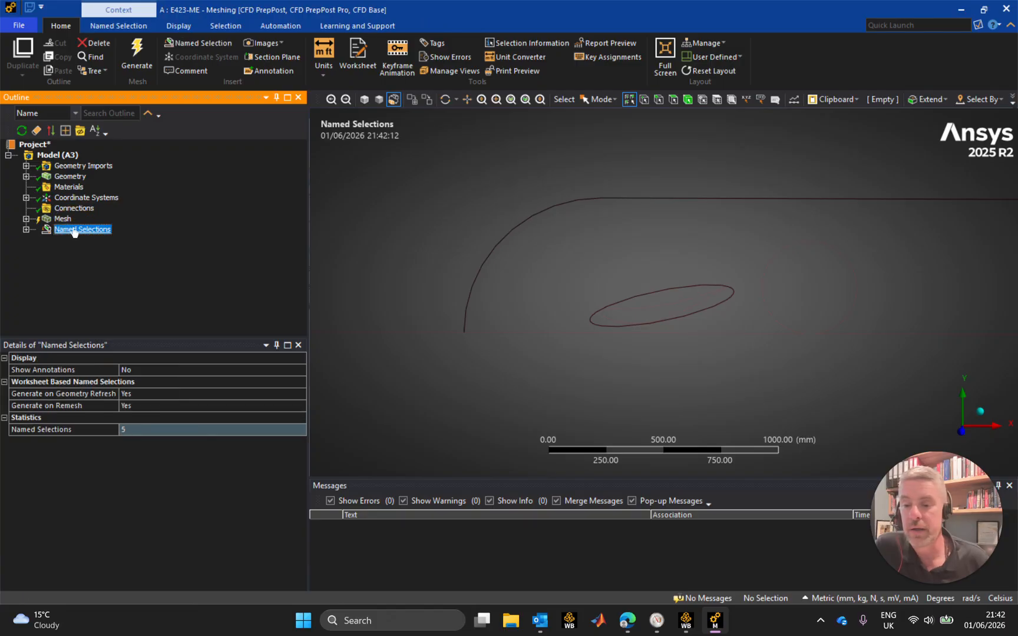
click(26, 230)
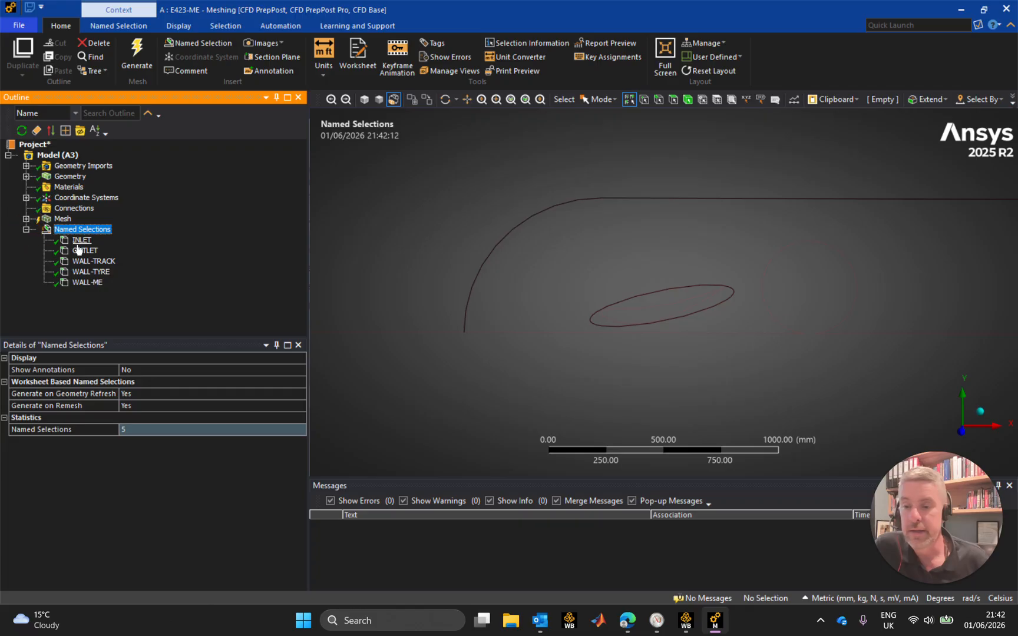
click(26, 229)
click(26, 219)
click(26, 220)
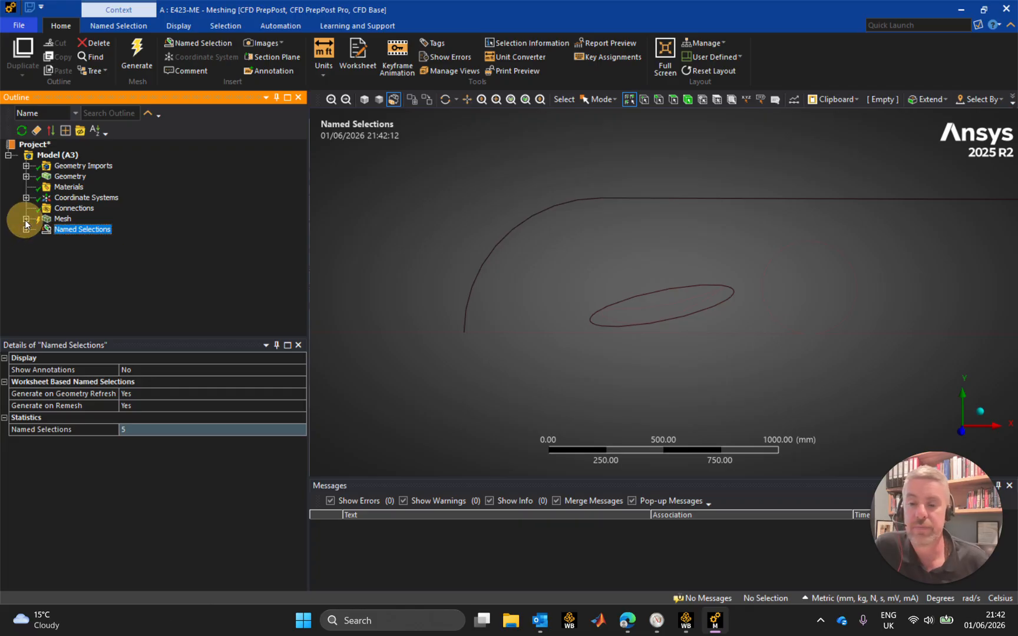
Step: Generate the mesh for the updated geometry and inspect the inflation layers along the wing surface
click(63, 218)
click(138, 47)
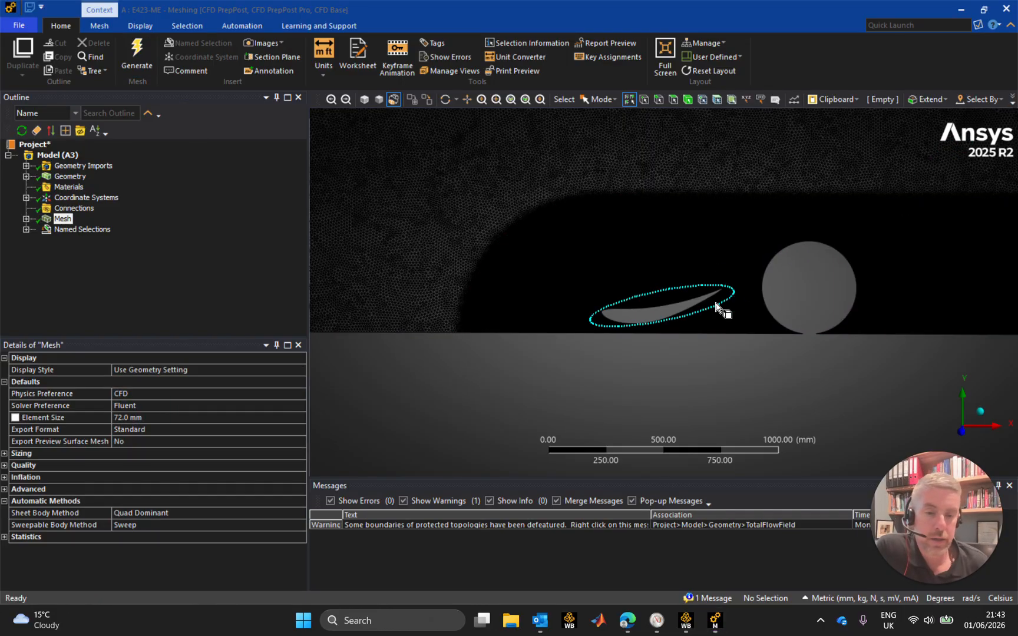
scroll(716, 305, up, 6)
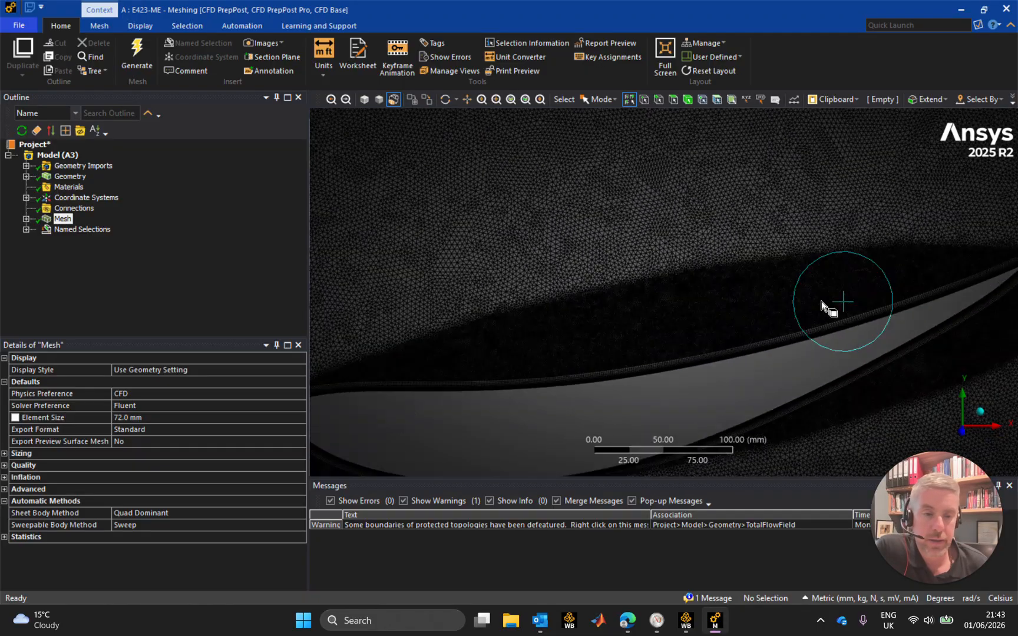
scroll(766, 356, up, 3)
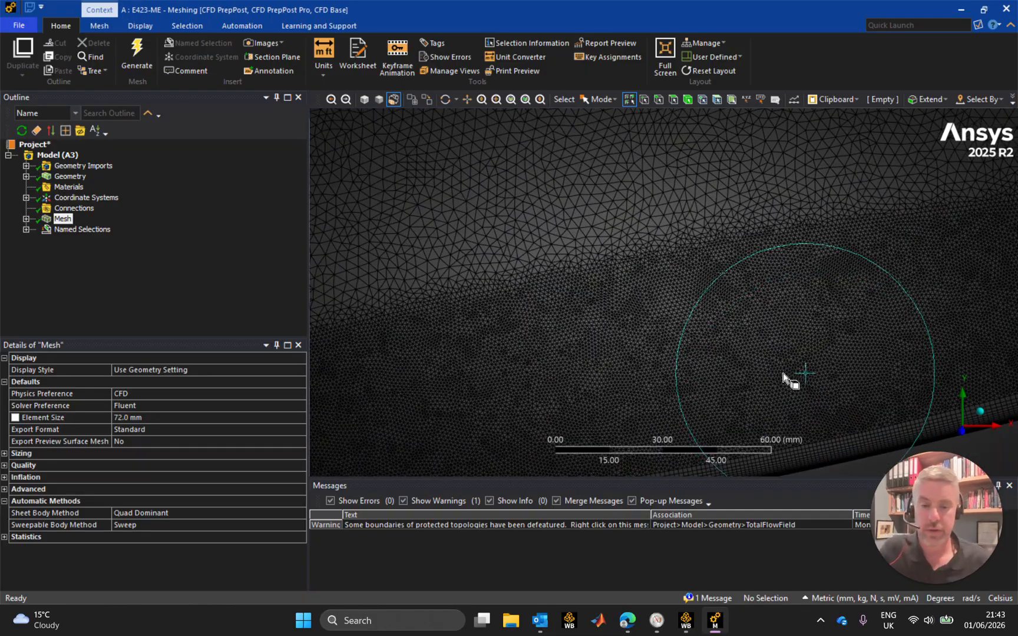
scroll(785, 375, up, 3)
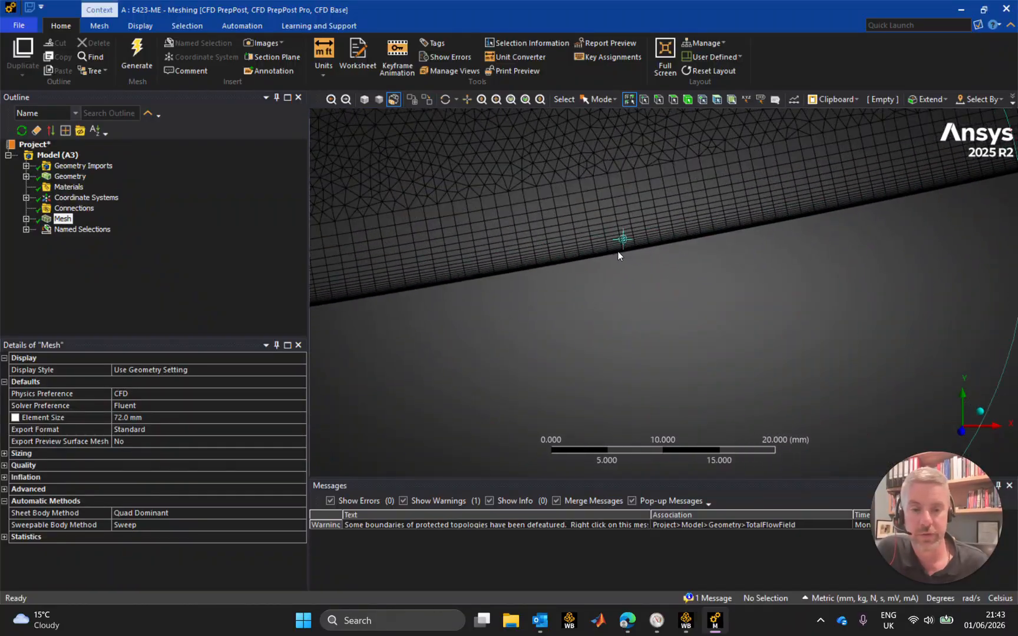
scroll(618, 255, down, 4)
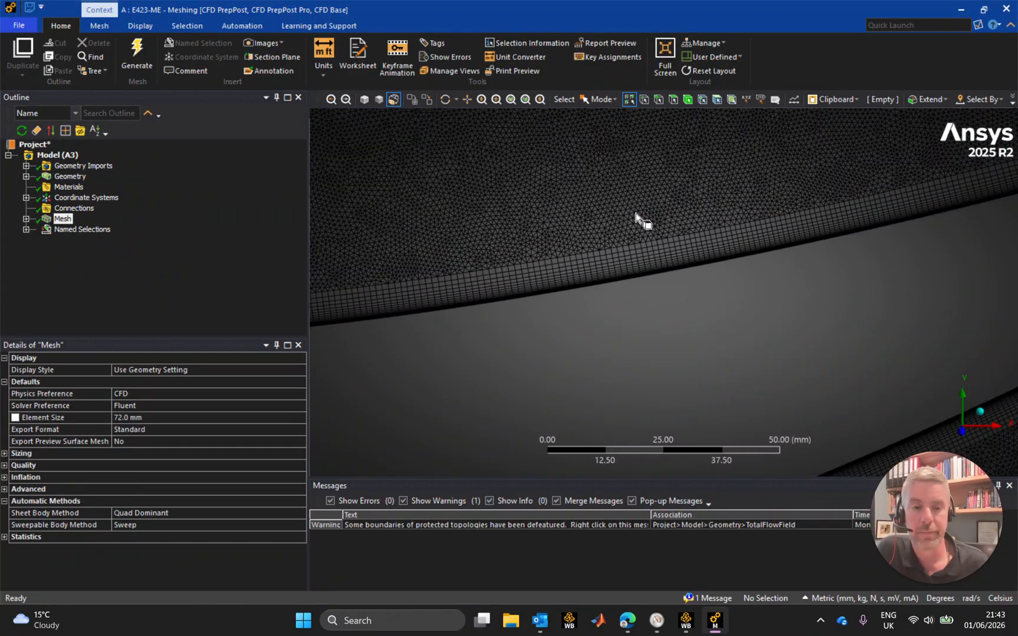
scroll(703, 257, down, 6)
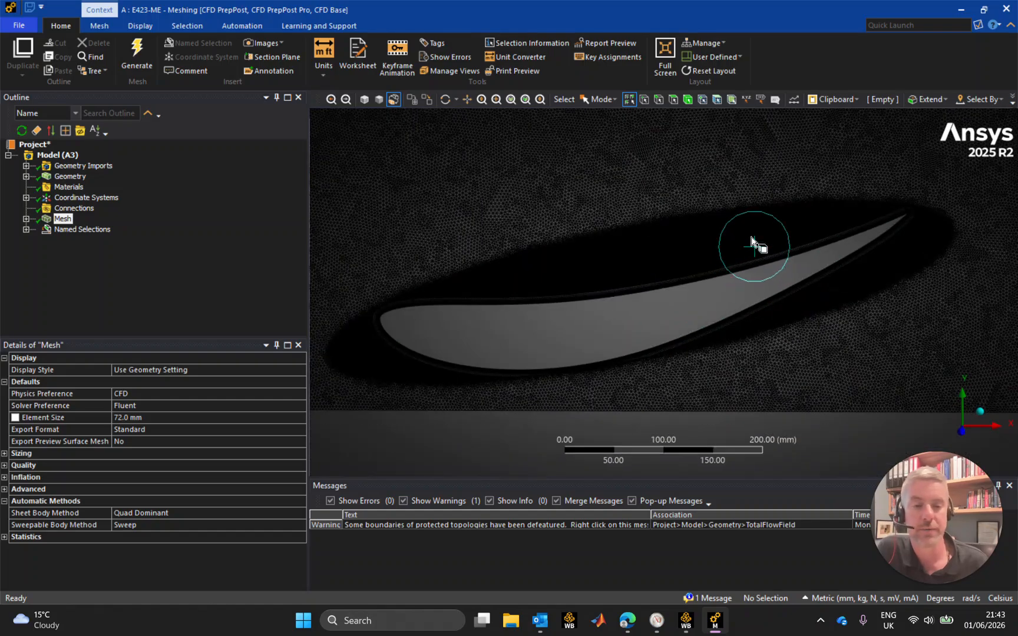
Step: Examine the mesh refinement around the wing and the transitions between the nested outer regions of the flow domain
scroll(727, 345, up, 3)
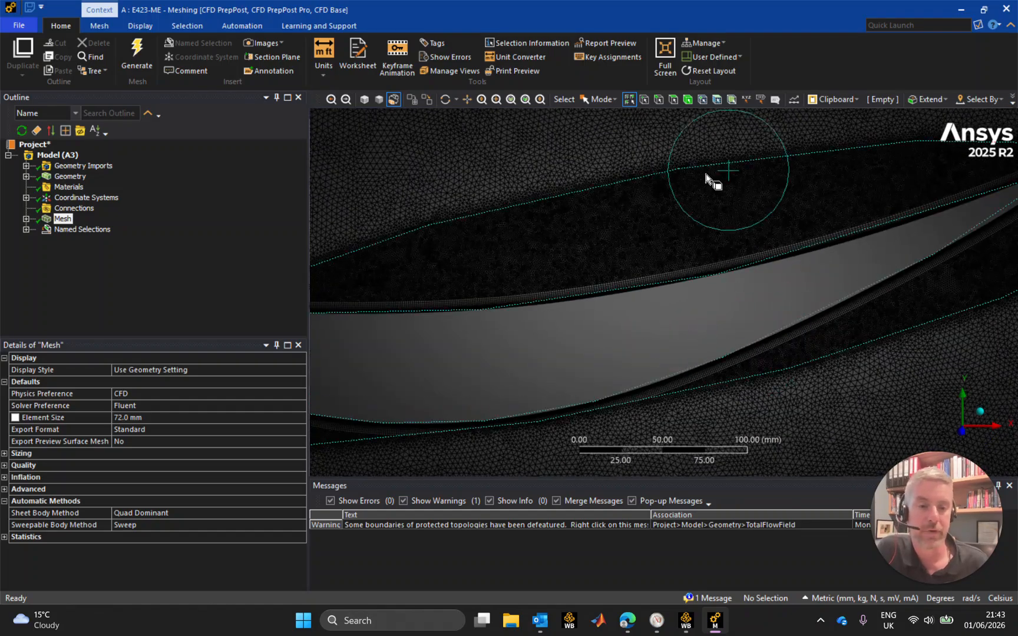
scroll(713, 195, up, 3)
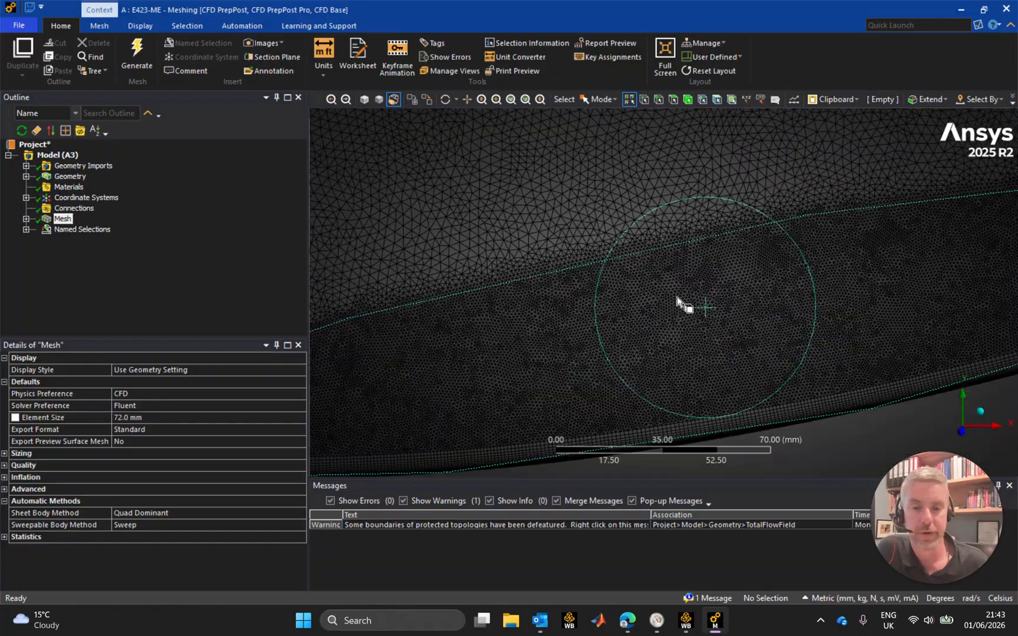
scroll(678, 302, down, 3)
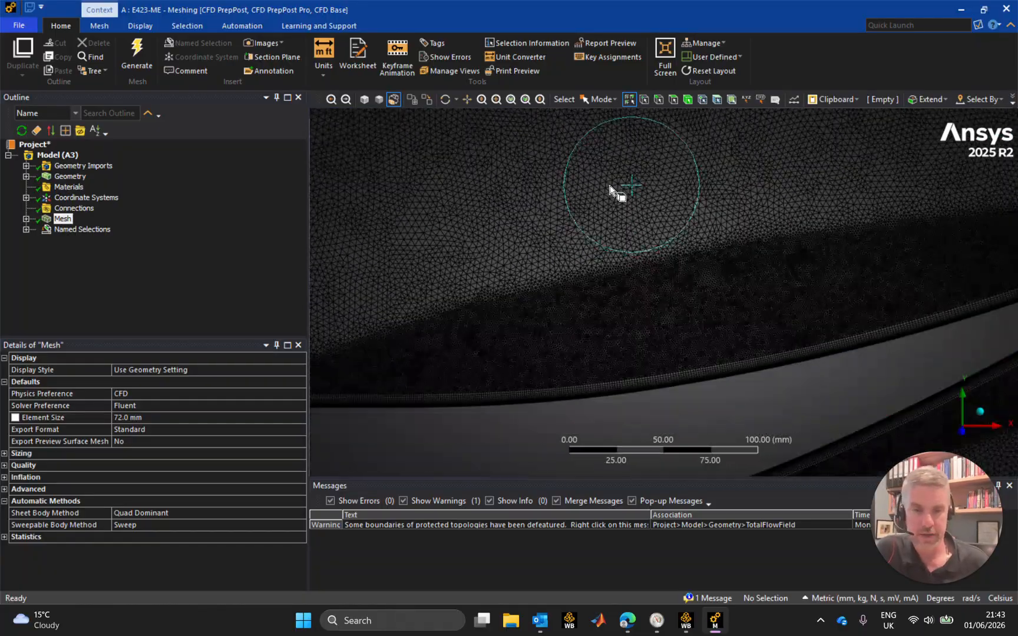
scroll(614, 198, down, 5)
scroll(607, 177, up, 3)
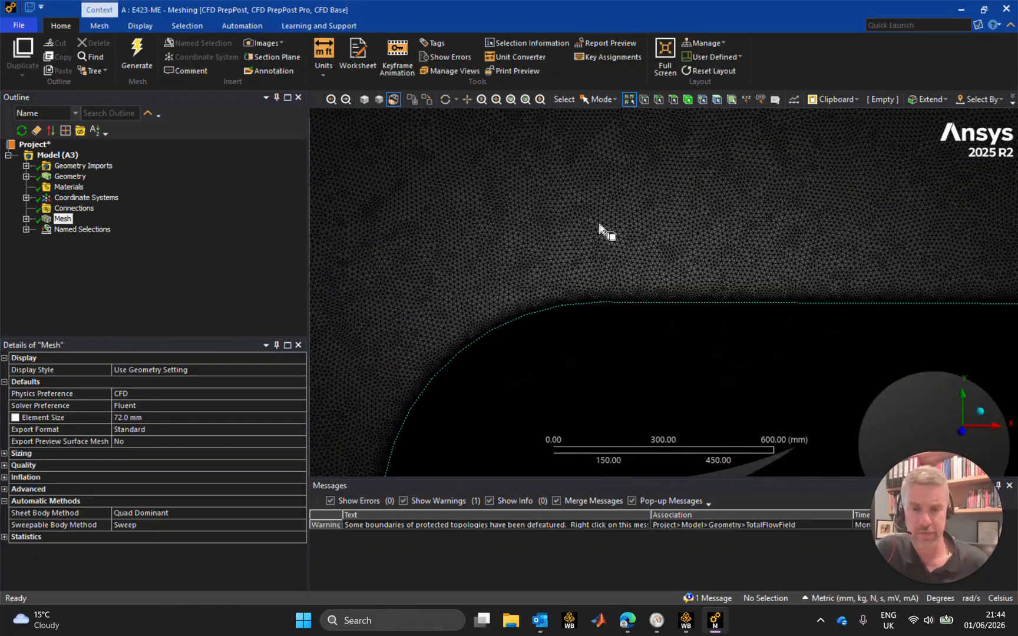
scroll(616, 210, down, 5)
scroll(614, 206, up, 4)
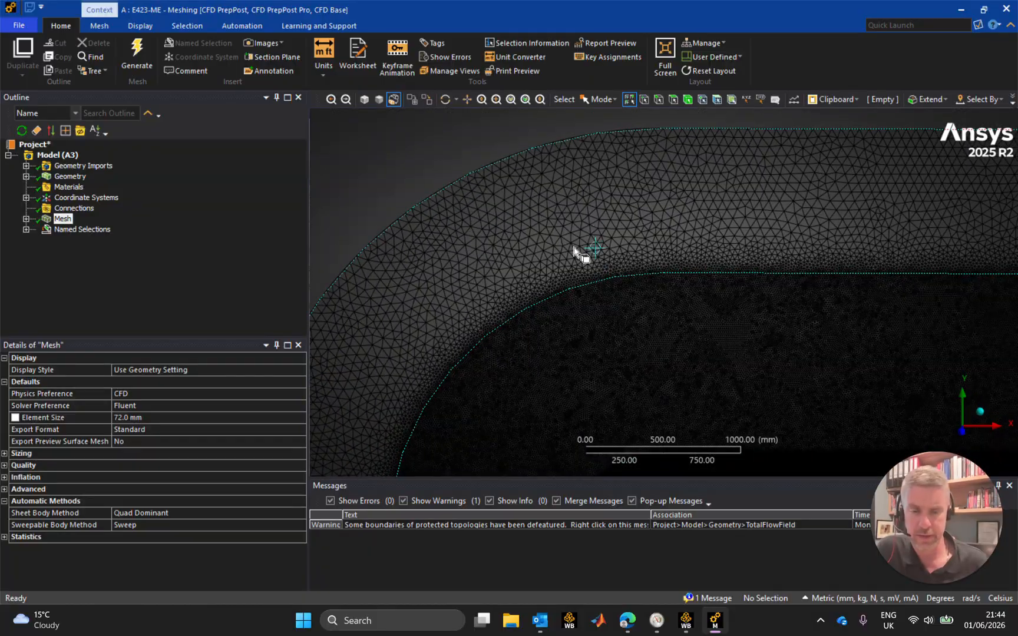
scroll(576, 256, down, 6)
ctrl+middle_drag(641, 306, 671, 350)
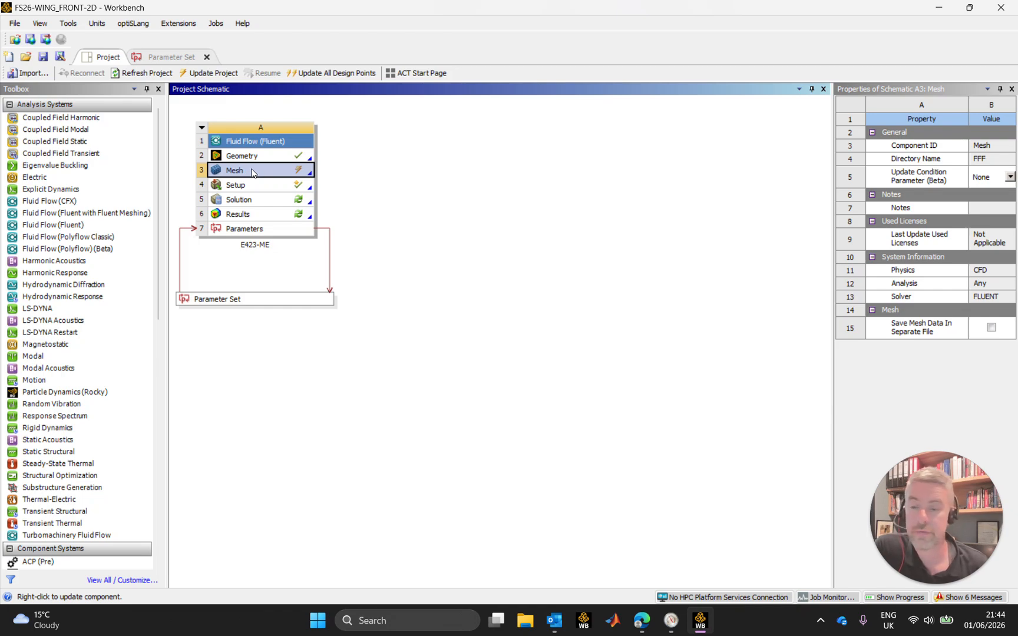
Step: Update the mesh of the Fluent system in Workbench and open its Setup in Fluent with the new mesh loaded
right_click(252, 171)
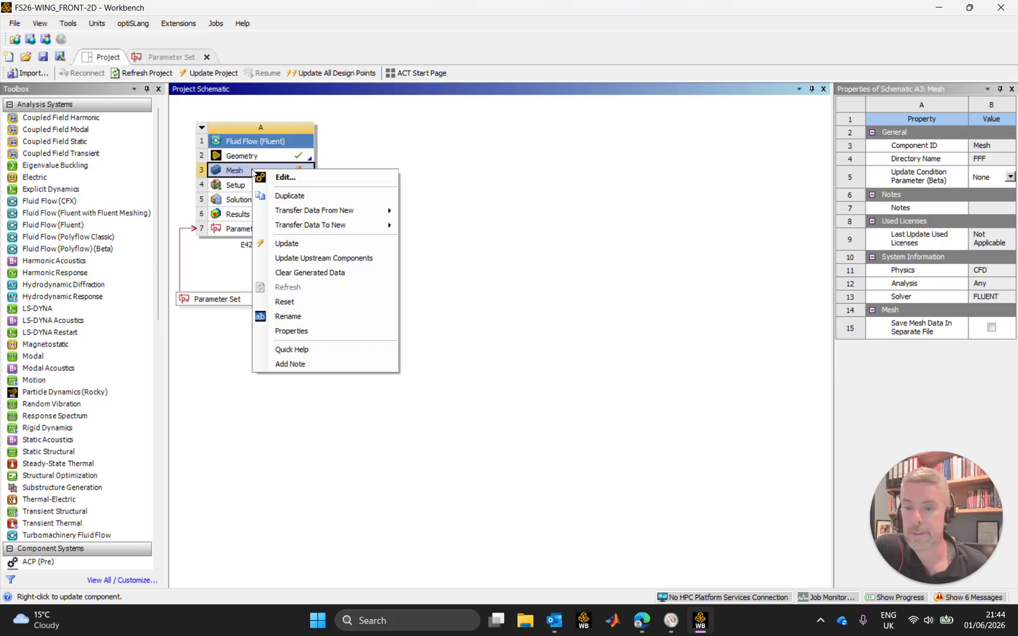
click(333, 253)
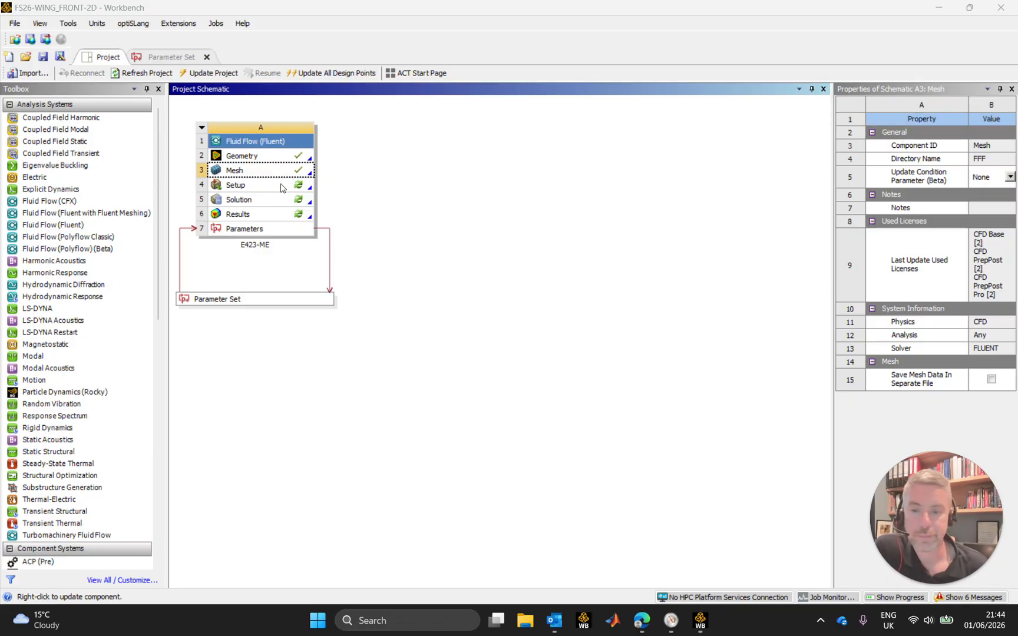
click(281, 187)
double_click(281, 188)
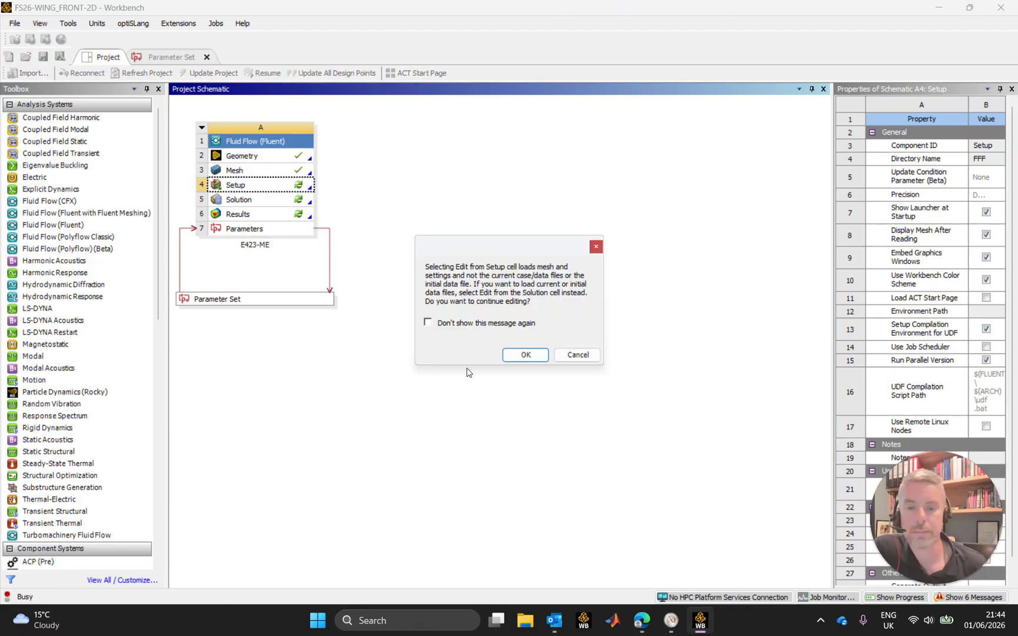
click(526, 355)
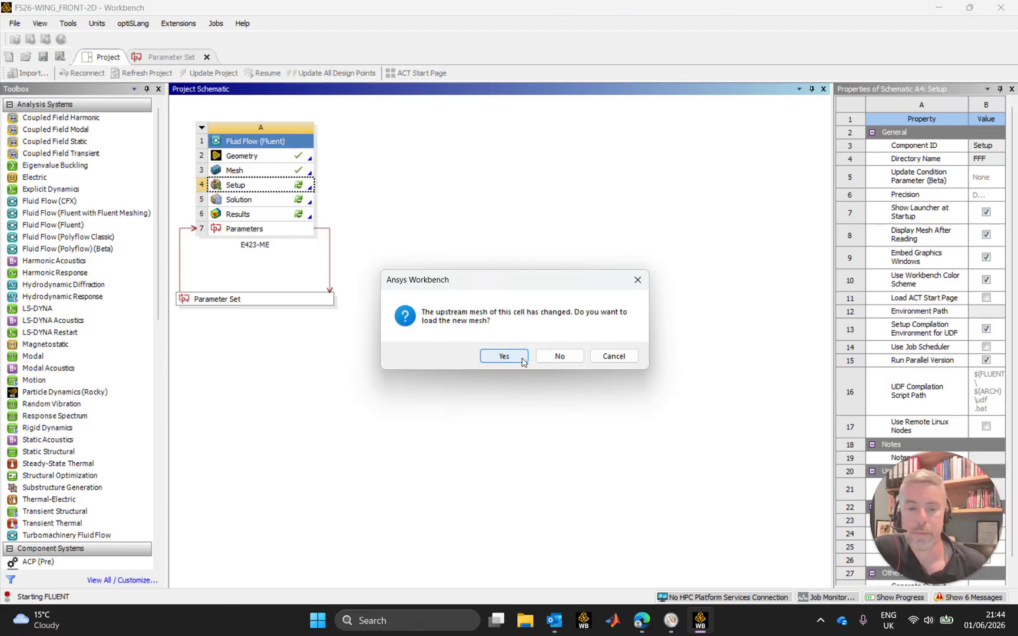
click(506, 357)
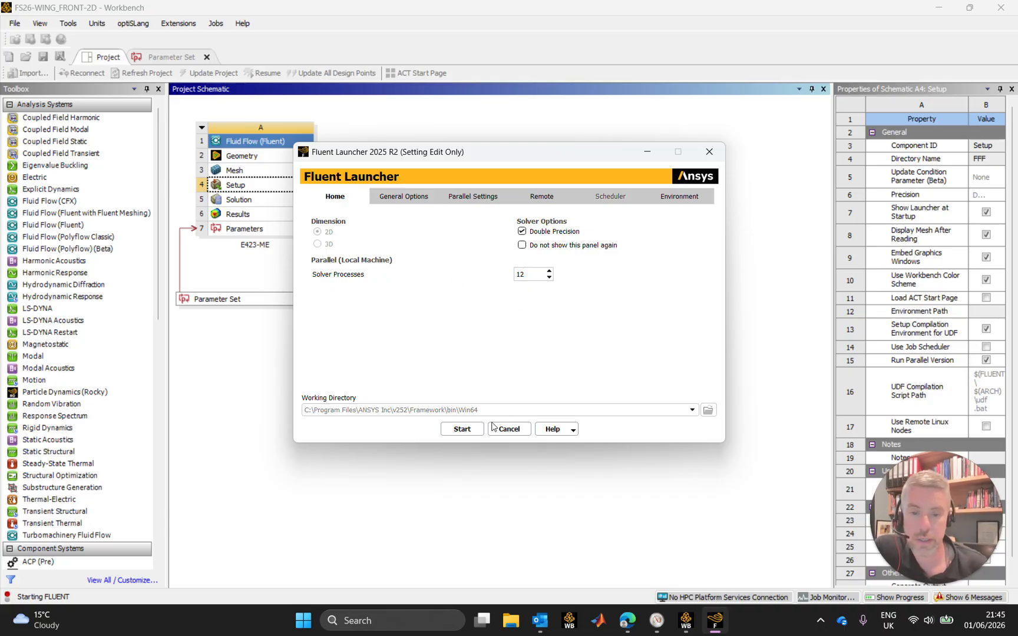
click(462, 429)
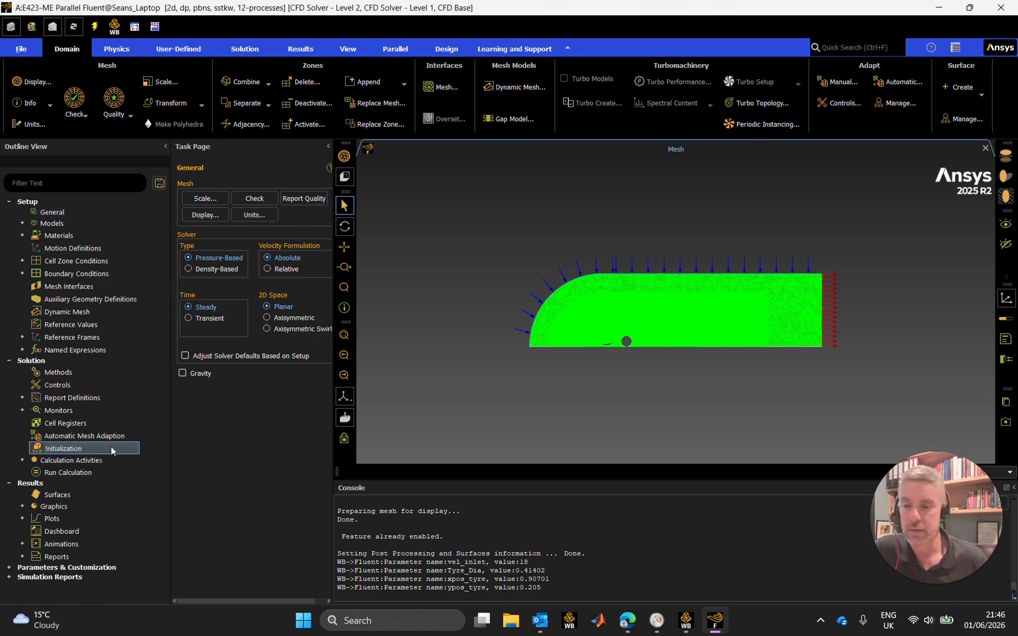
Step: Initialize the solution with Standard Initialization computed from the inlet
click(96, 449)
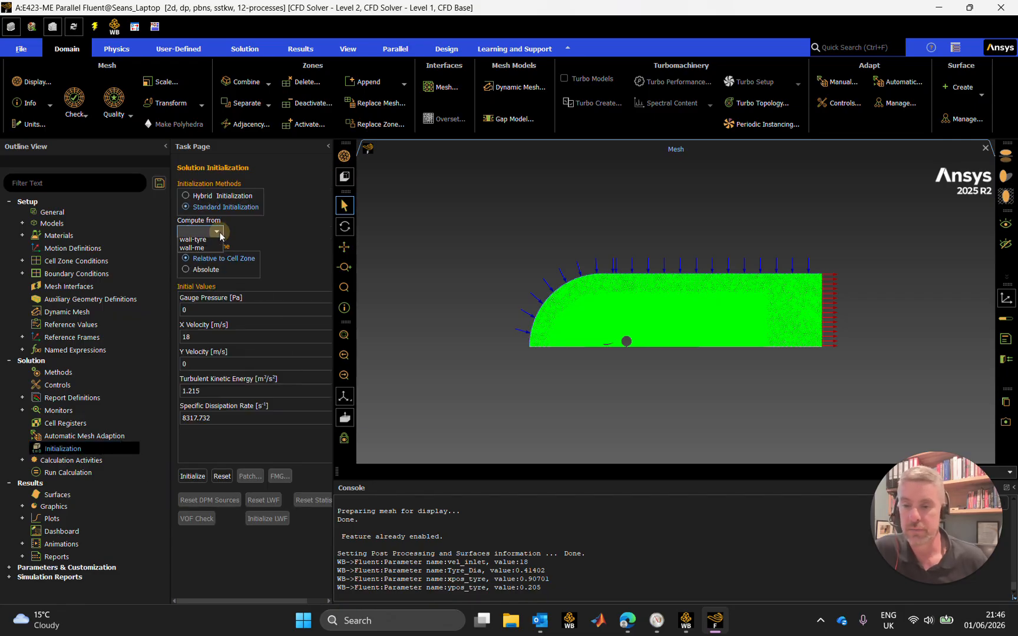
click(214, 232)
click(195, 252)
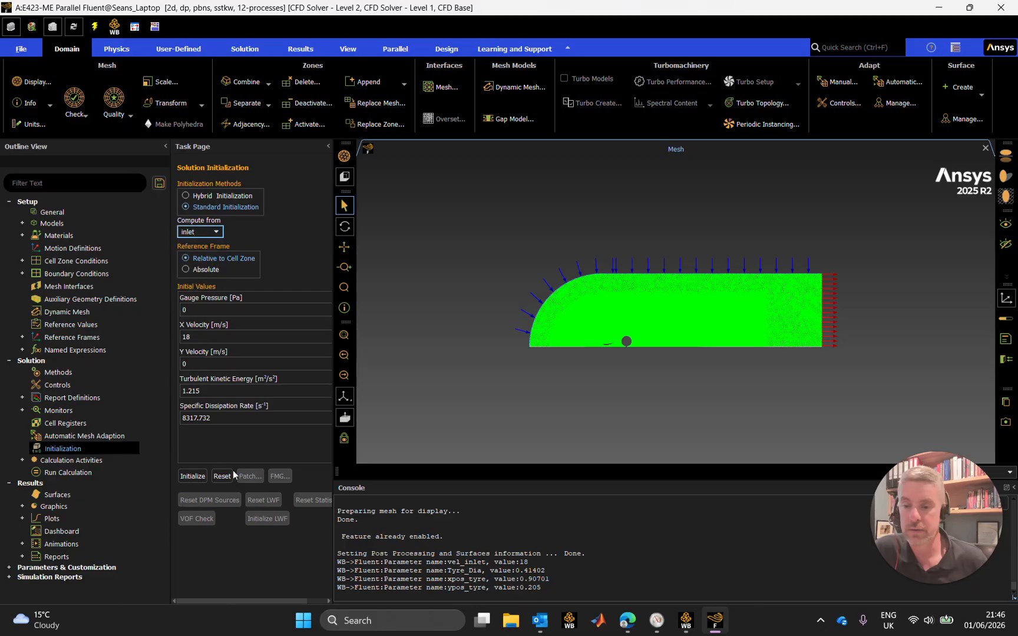
click(193, 476)
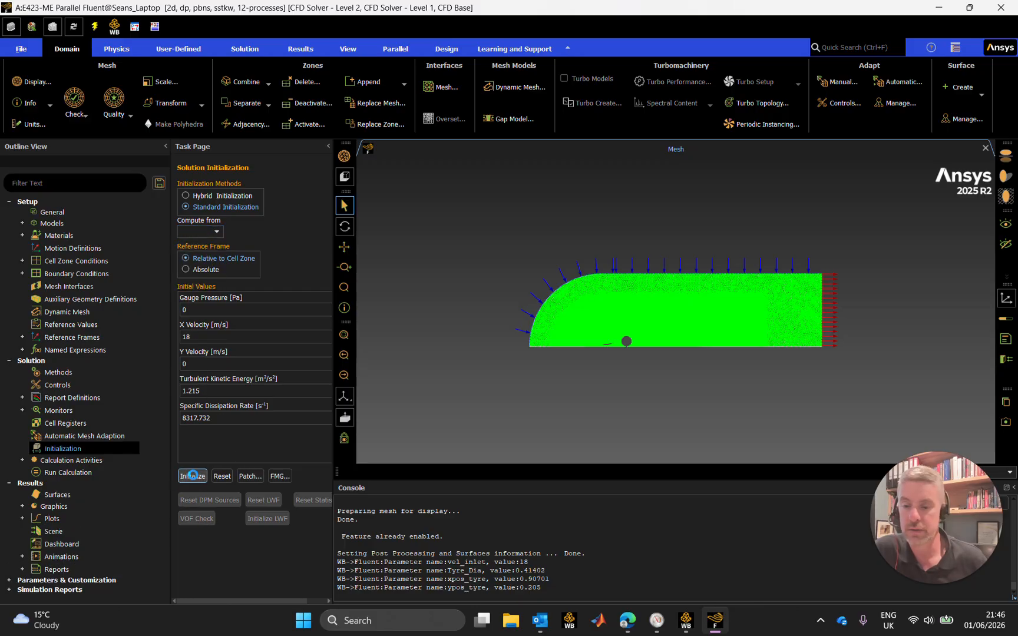
Step: Run the calculation for 600 iterations and close the completion notice
click(68, 477)
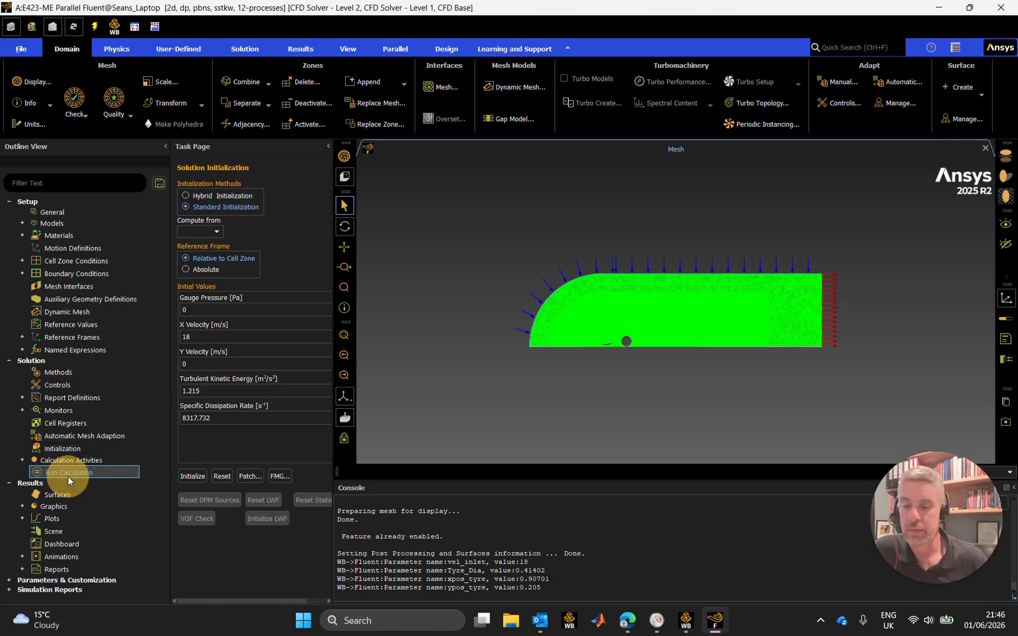
double_click(175, 315)
text(600)
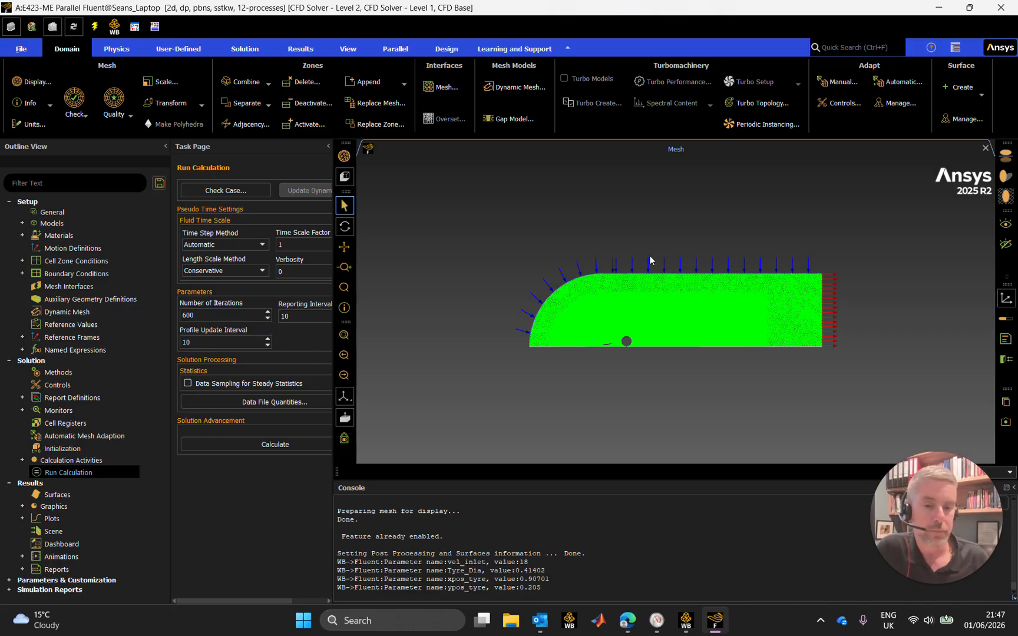
click(296, 446)
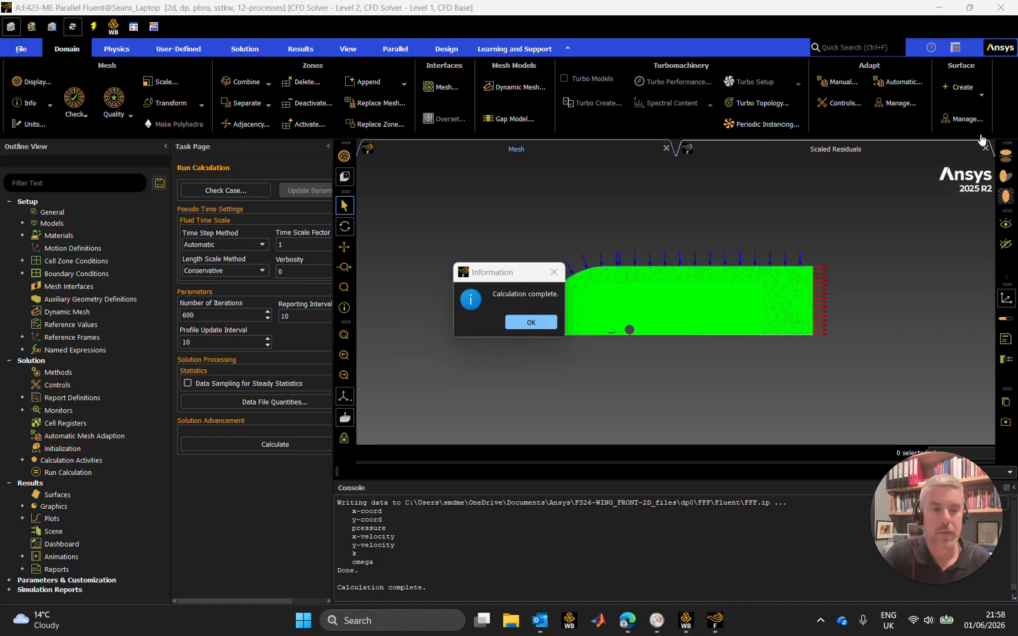
click(530, 323)
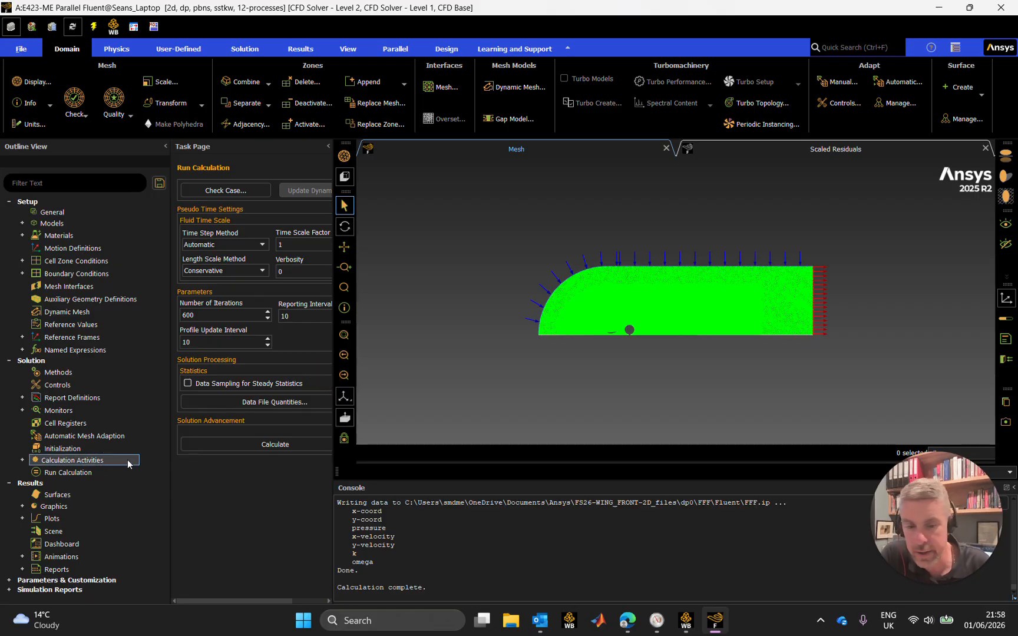
Step: Display the saved velocity magnitude contour contour-vel with no surfaces selected
click(23, 507)
click(36, 532)
double_click(99, 570)
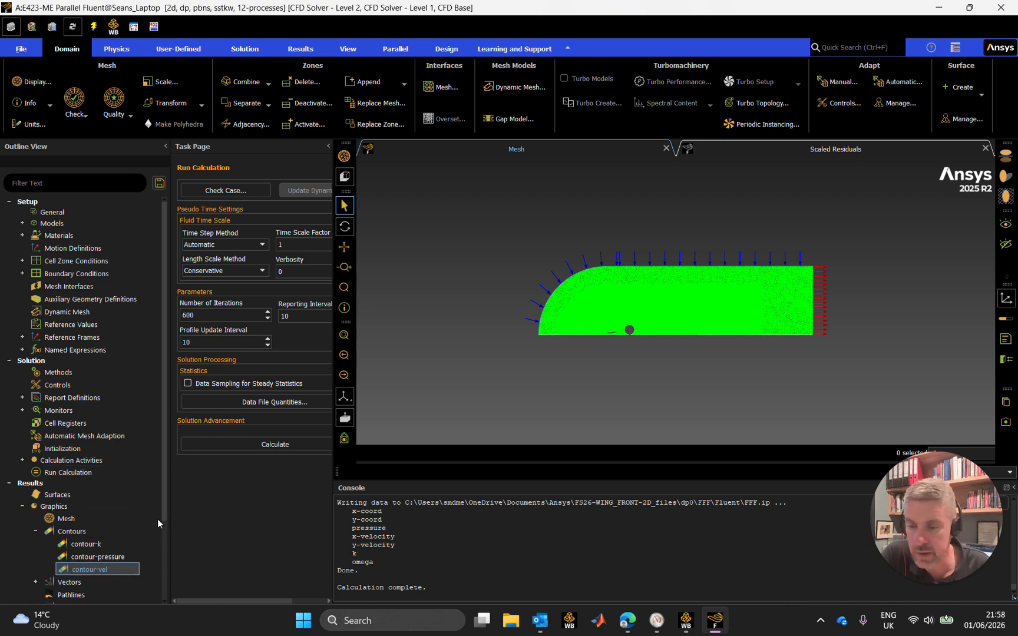
click(463, 430)
click(274, 574)
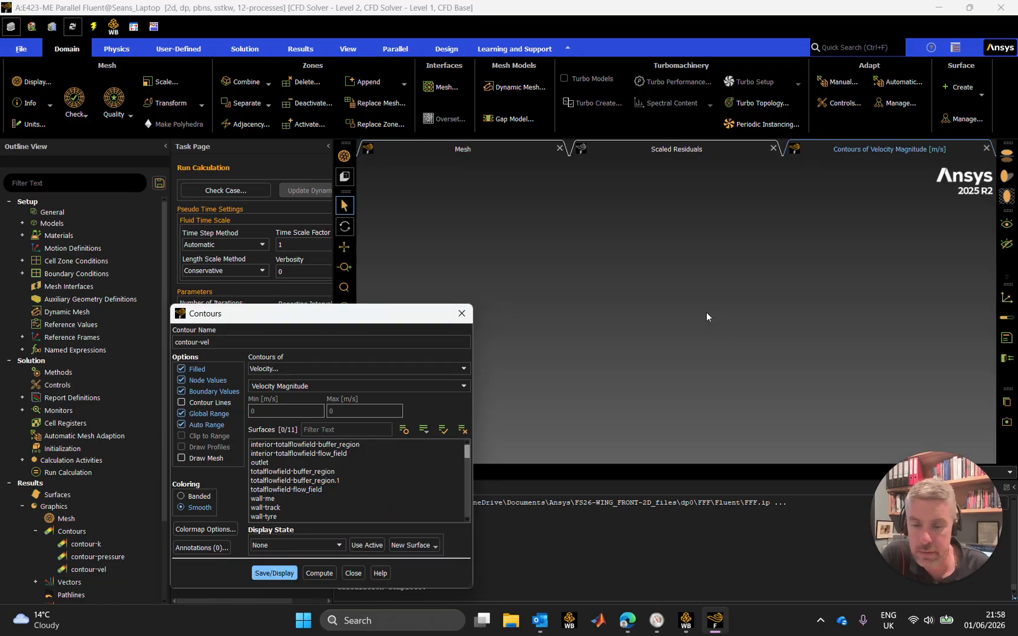
Step: Examine the velocity magnitude contours around the wing's underside and the tyre behind it
scroll(784, 363, down, 5)
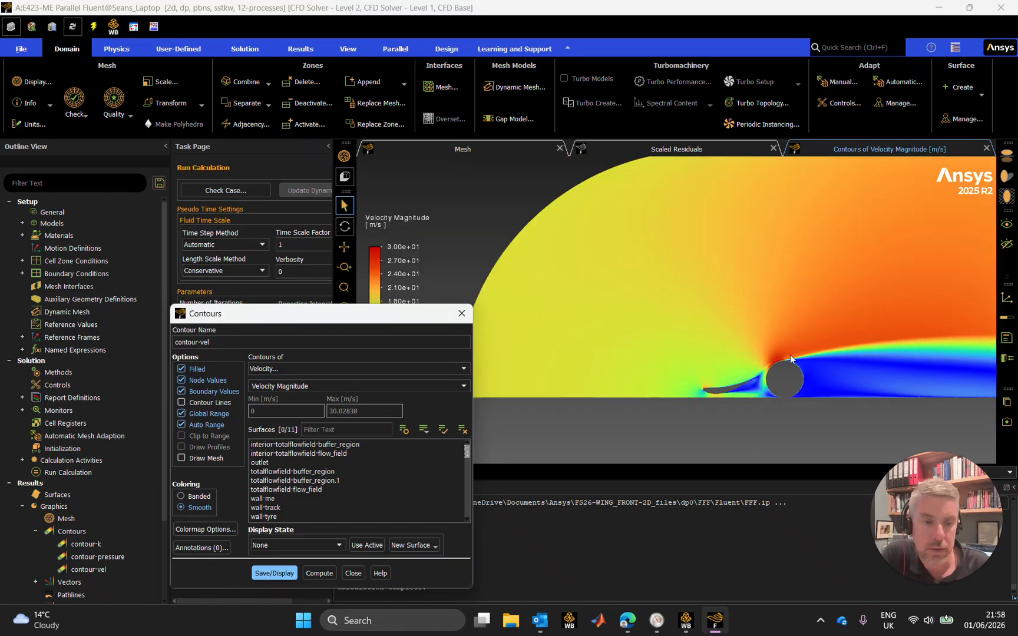
middle_drag(824, 370, 783, 344)
scroll(707, 363, down, 2)
scroll(706, 364, up, 3)
scroll(705, 364, up, 5)
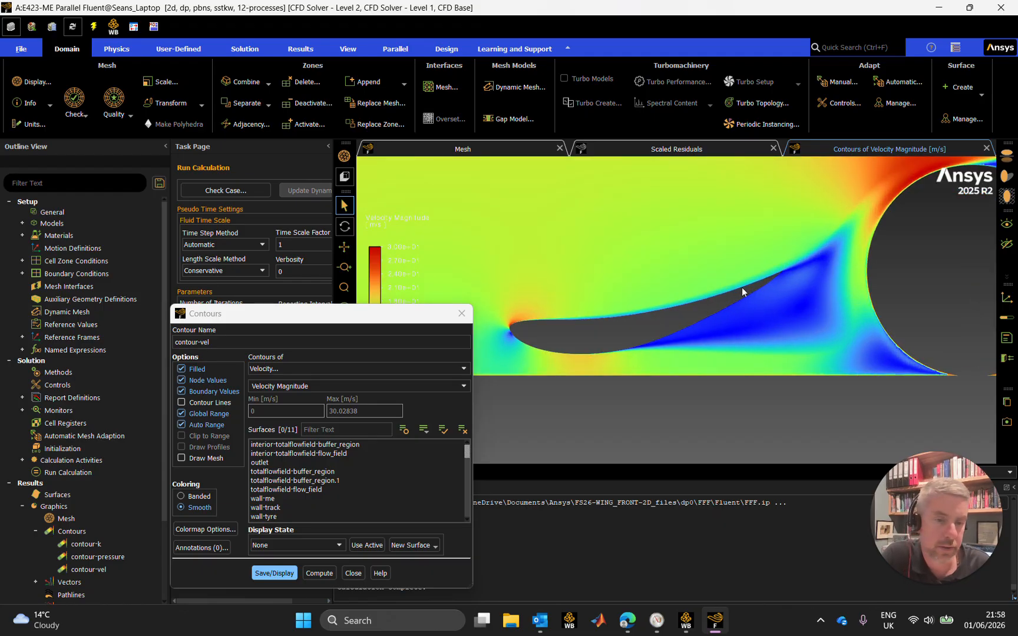
scroll(746, 307, down, 2)
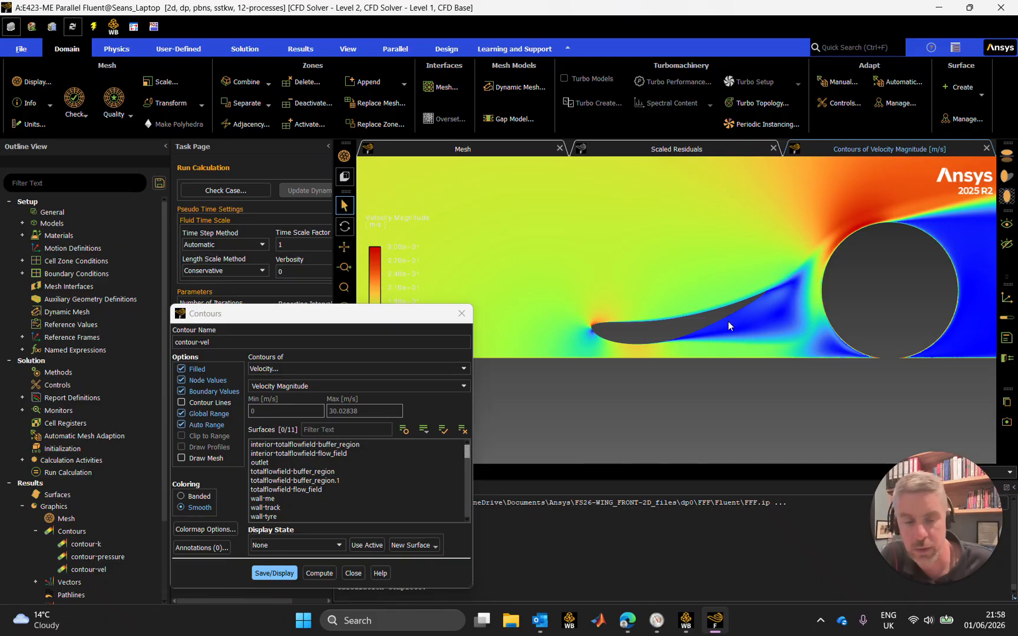
scroll(743, 312, down, 1)
scroll(743, 312, up, 1)
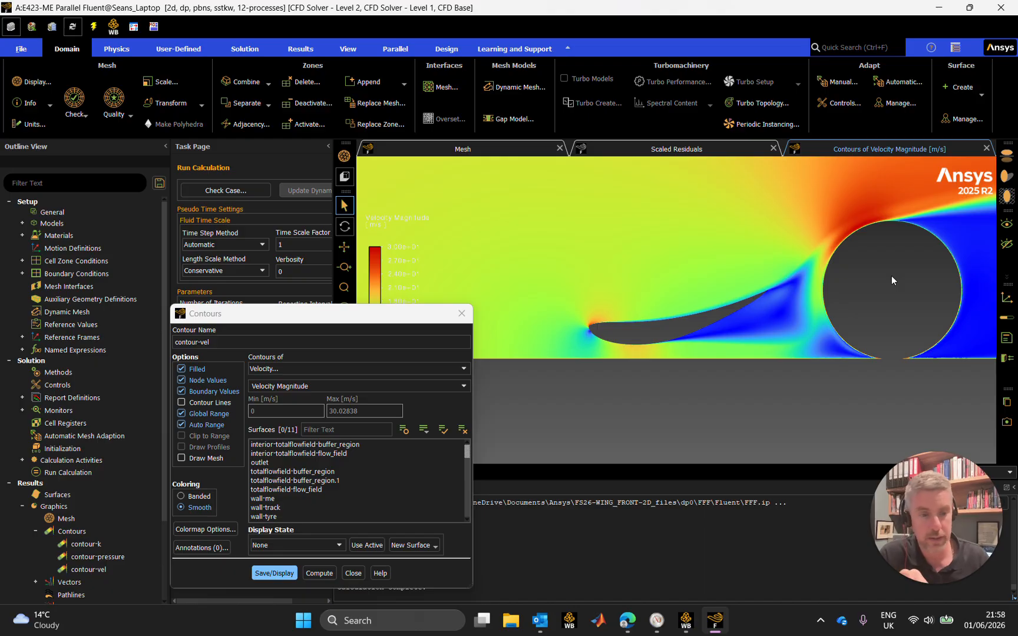
Step: Close the contour settings and examine the velocity magnitude field upstream of the wing and in the tyre's wake
click(354, 573)
scroll(692, 378, up, 1)
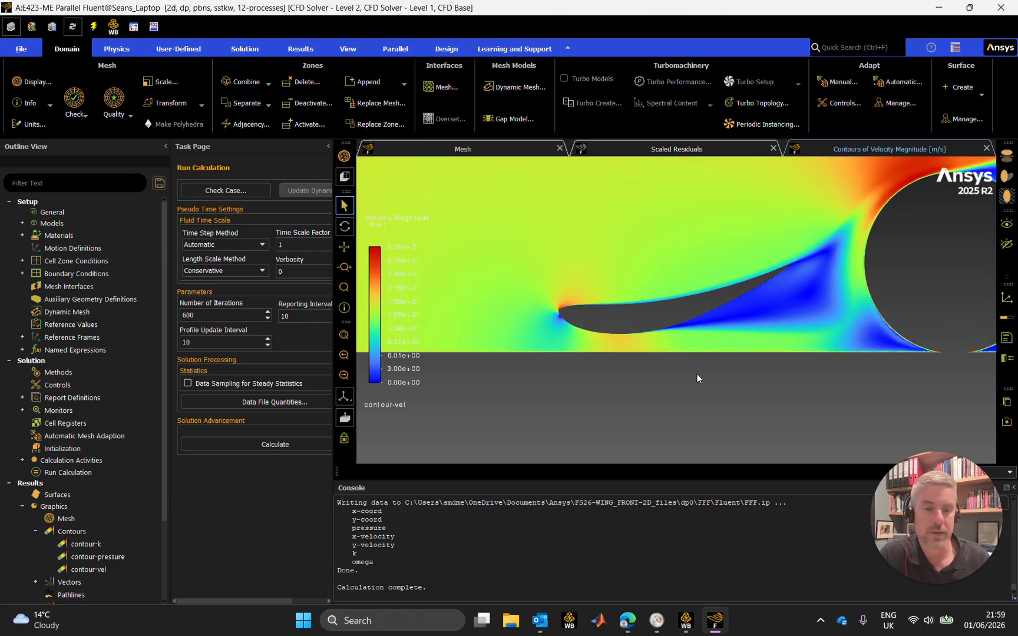
scroll(697, 377, down, 5)
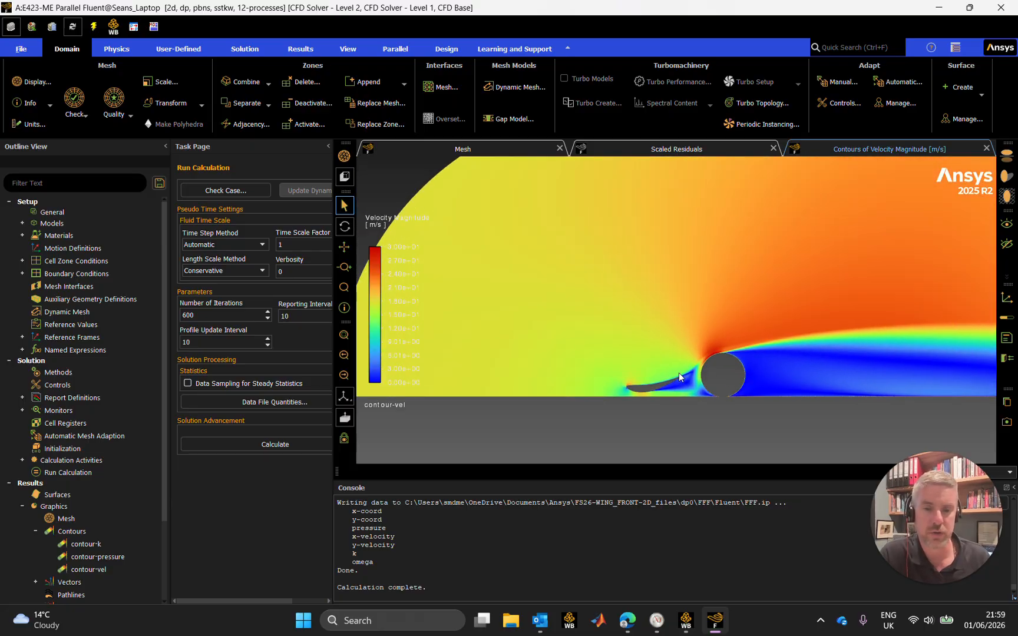
scroll(679, 373, down, 2)
scroll(693, 376, up, 3)
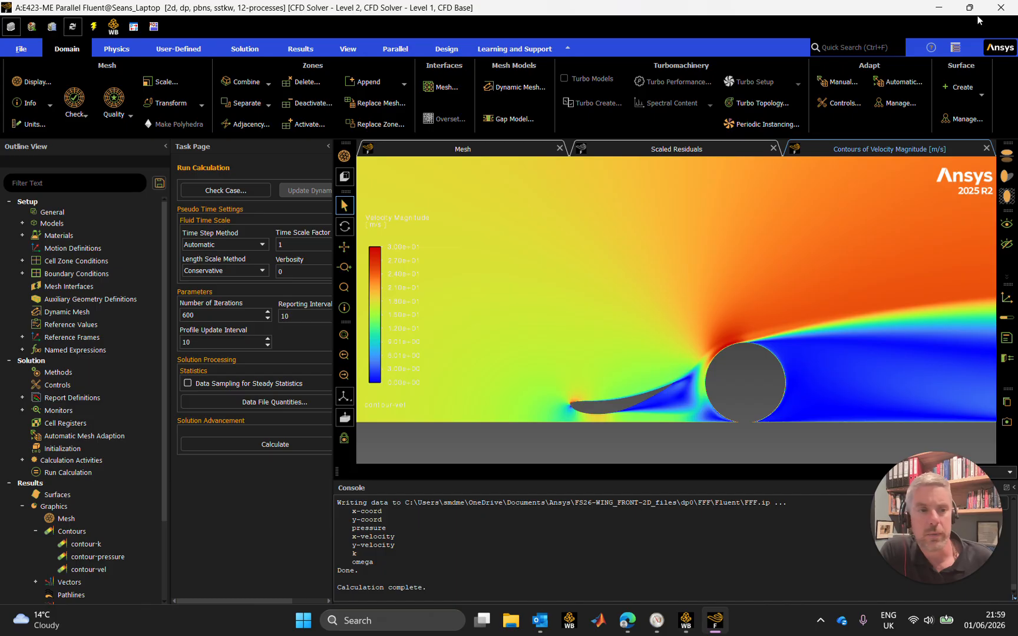
Step: Close the Fluent session, accept the changed-settings warning and return to the Workbench project
click(1001, 7)
click(522, 331)
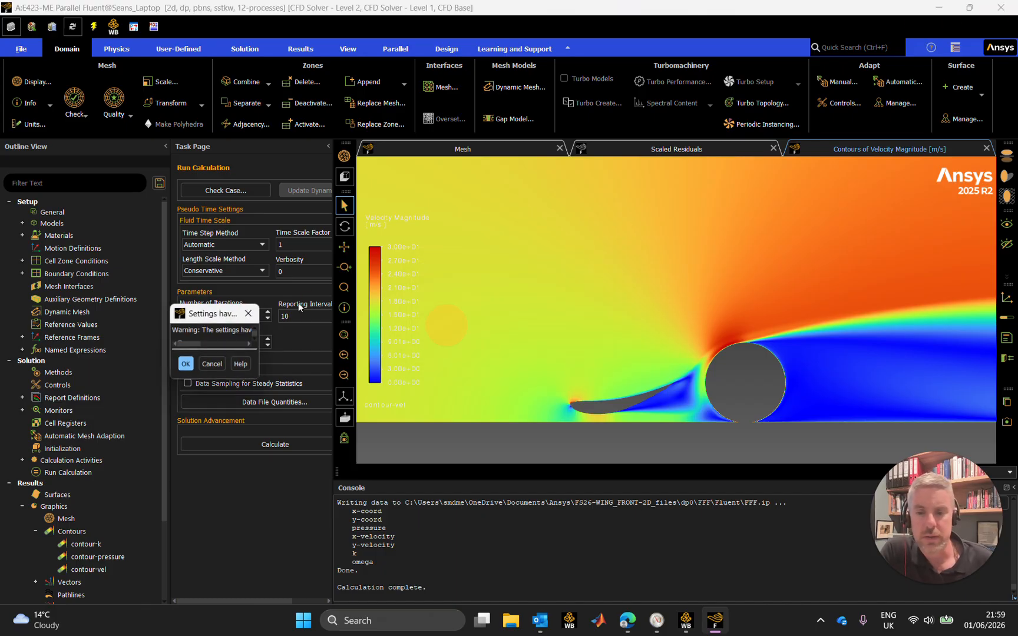
click(241, 357)
click(262, 394)
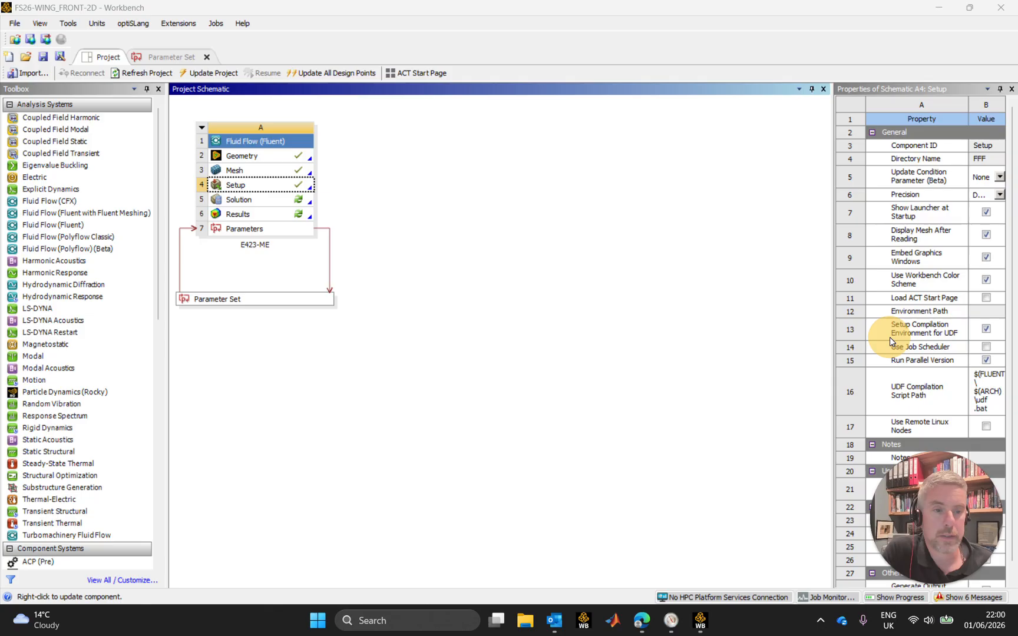
Step: Set the Parameter Set's Design Point Initialization to From Previous Updated
click(248, 231)
click(256, 300)
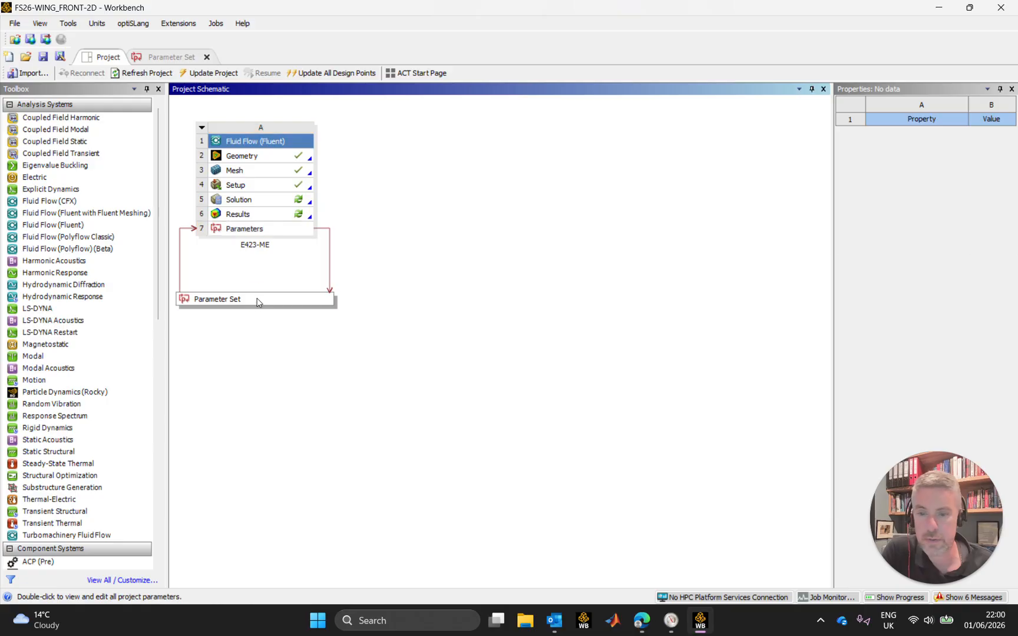
drag(833, 121, 688, 126)
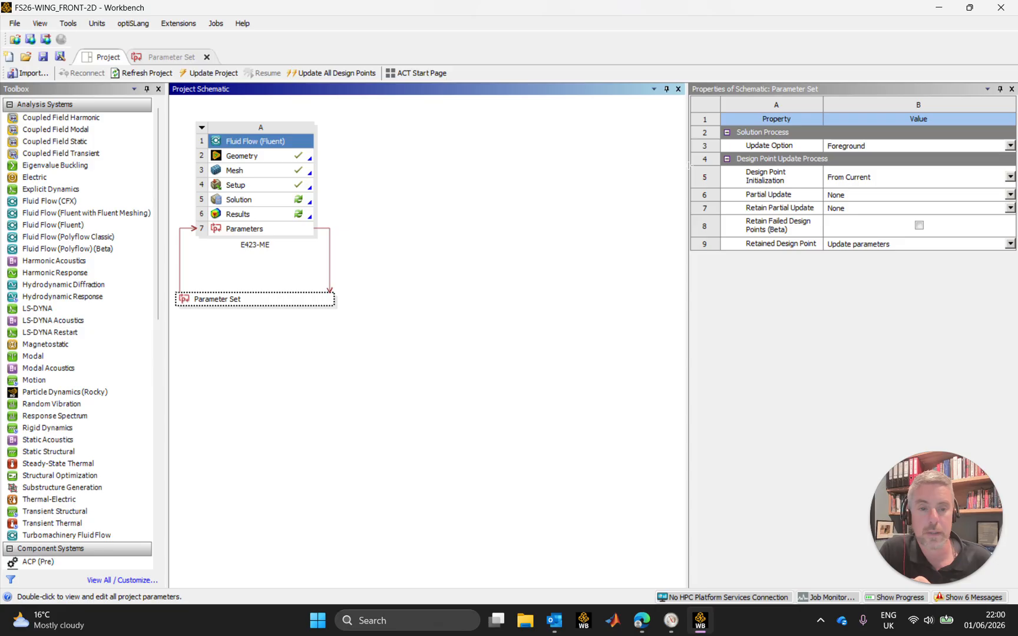
click(709, 166)
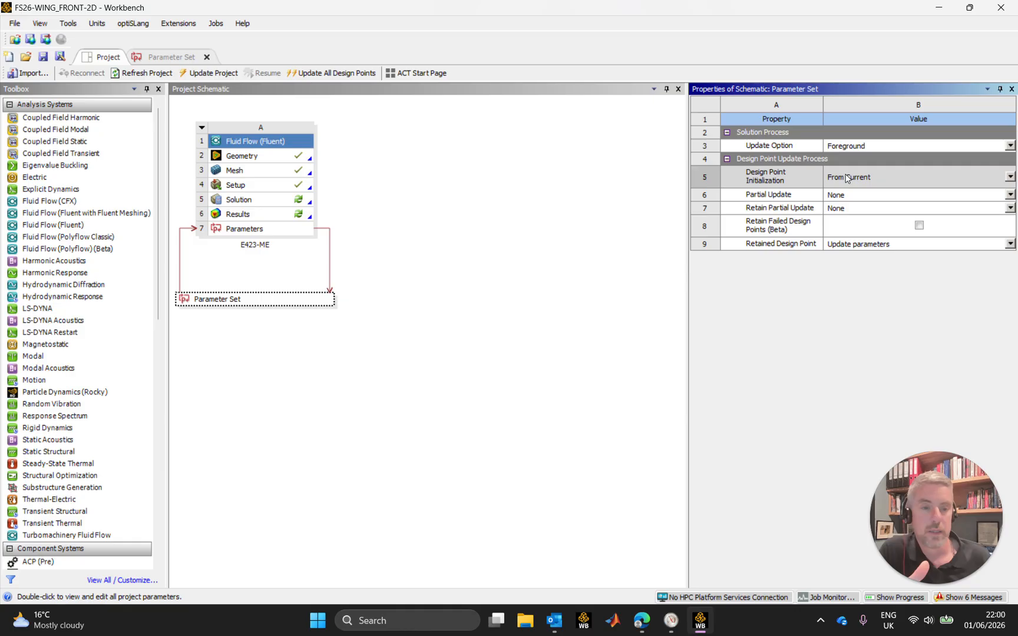
click(1010, 177)
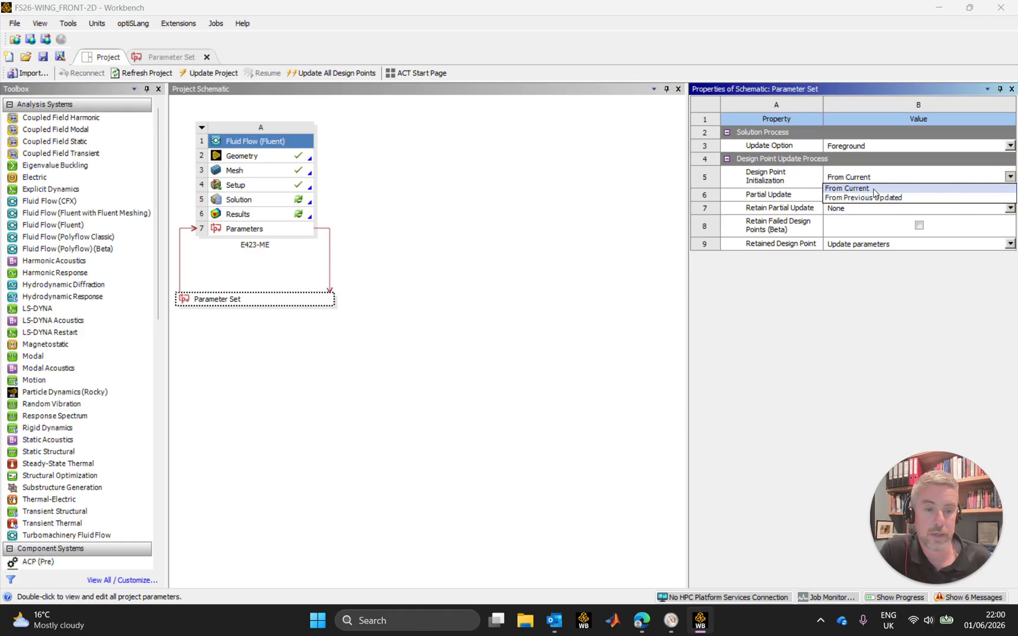
click(884, 200)
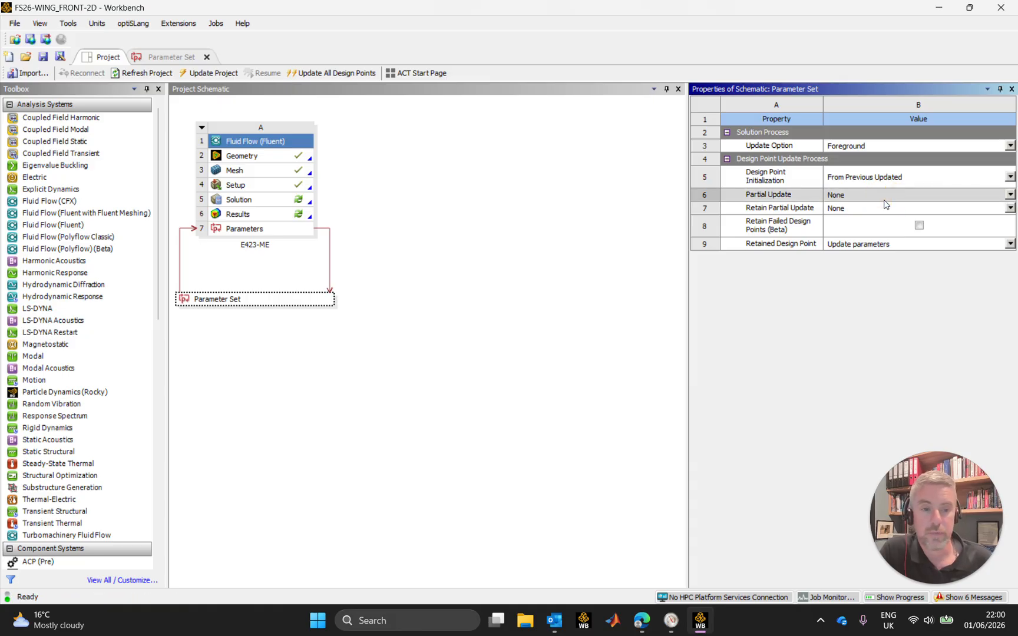
drag(691, 292, 775, 290)
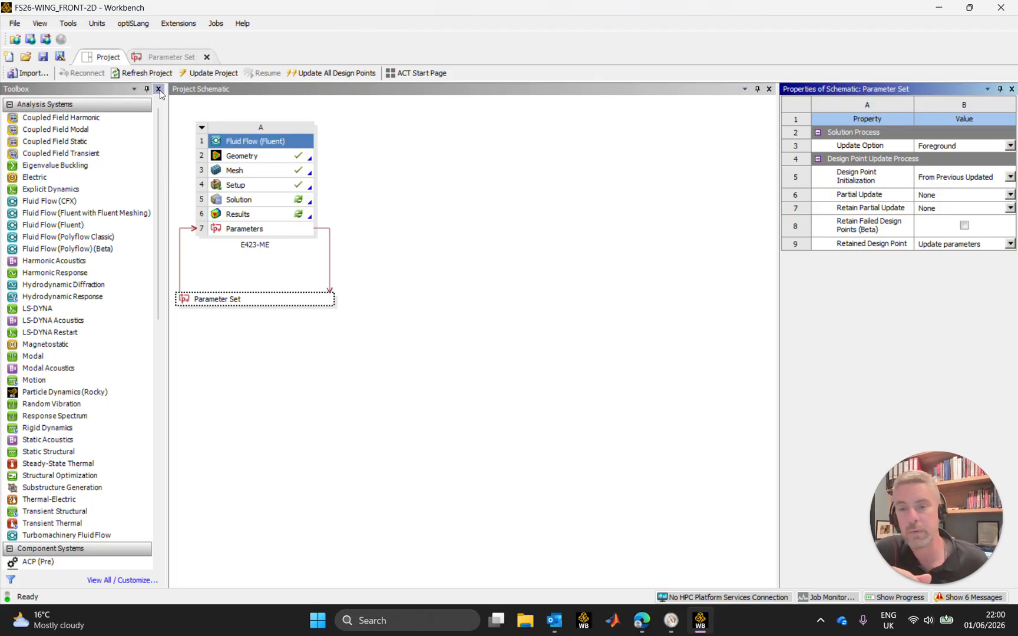
Step: Make design point DP 1 the current design point in the Parameter Set's design point table
click(180, 57)
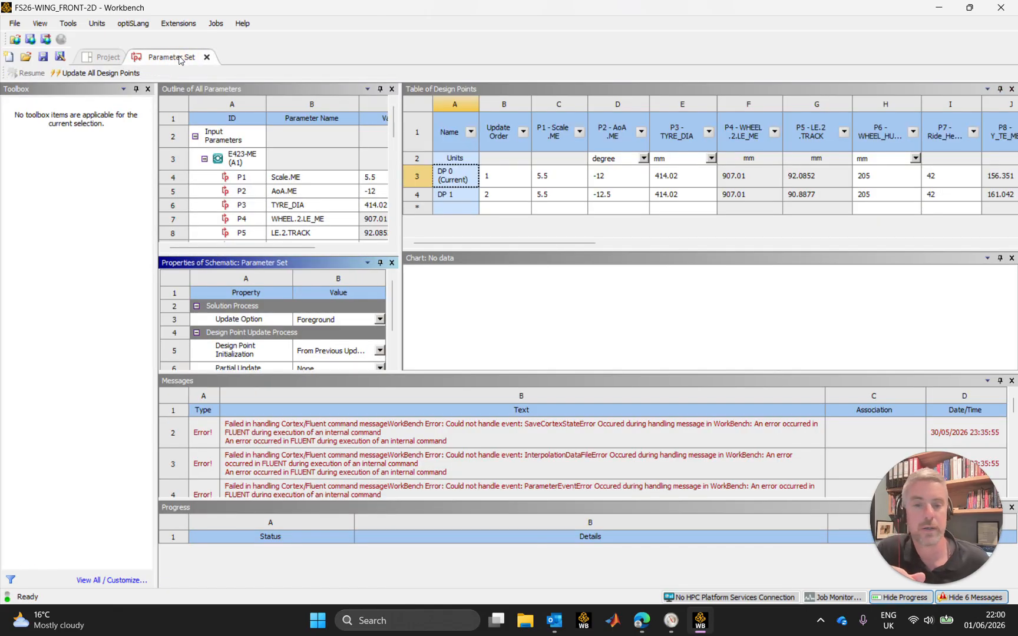
click(465, 200)
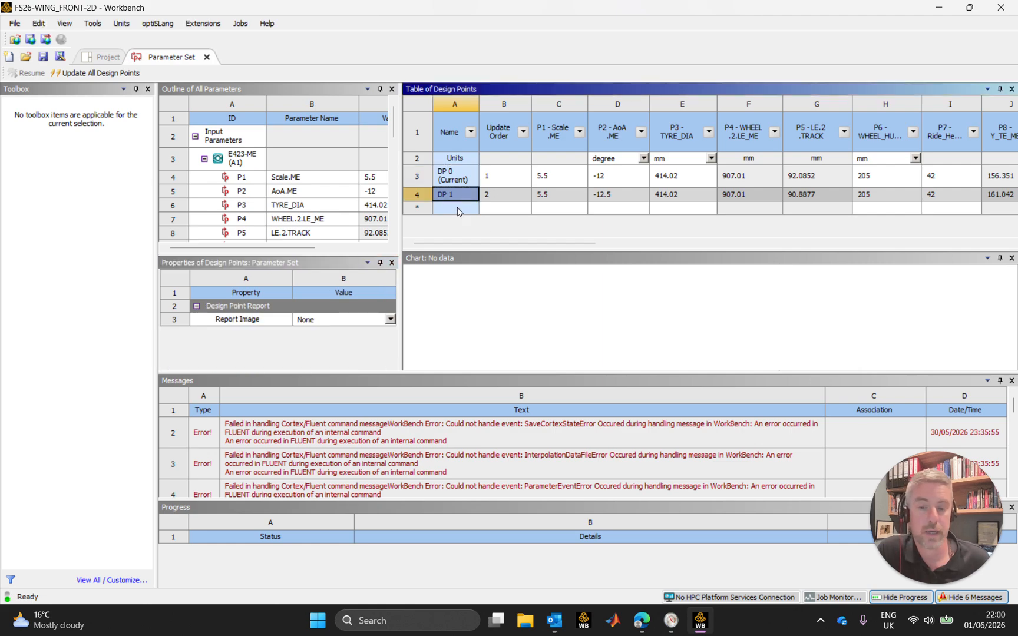
click(109, 58)
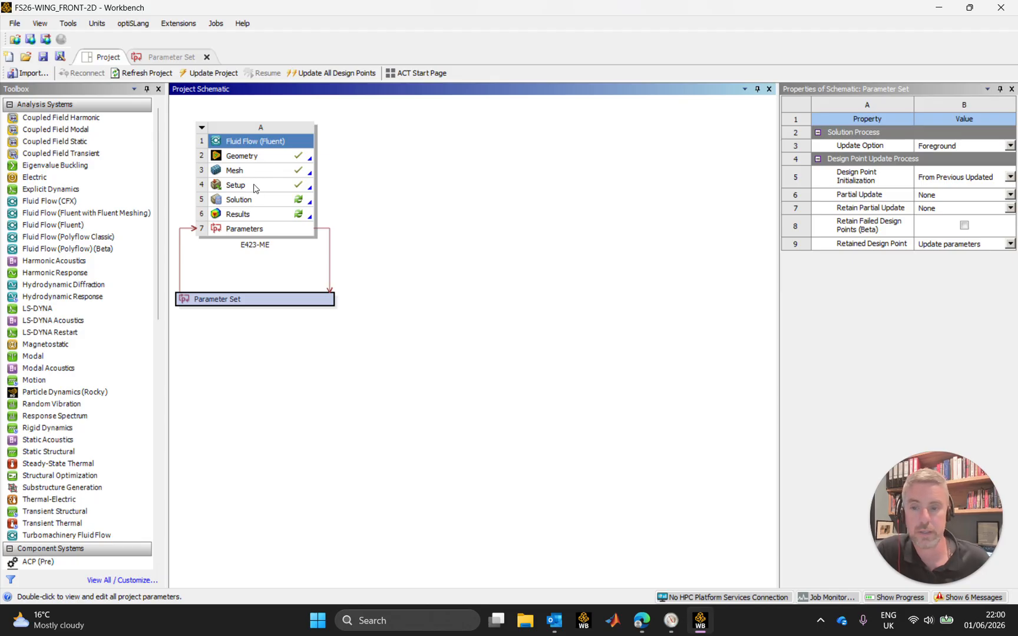
click(158, 56)
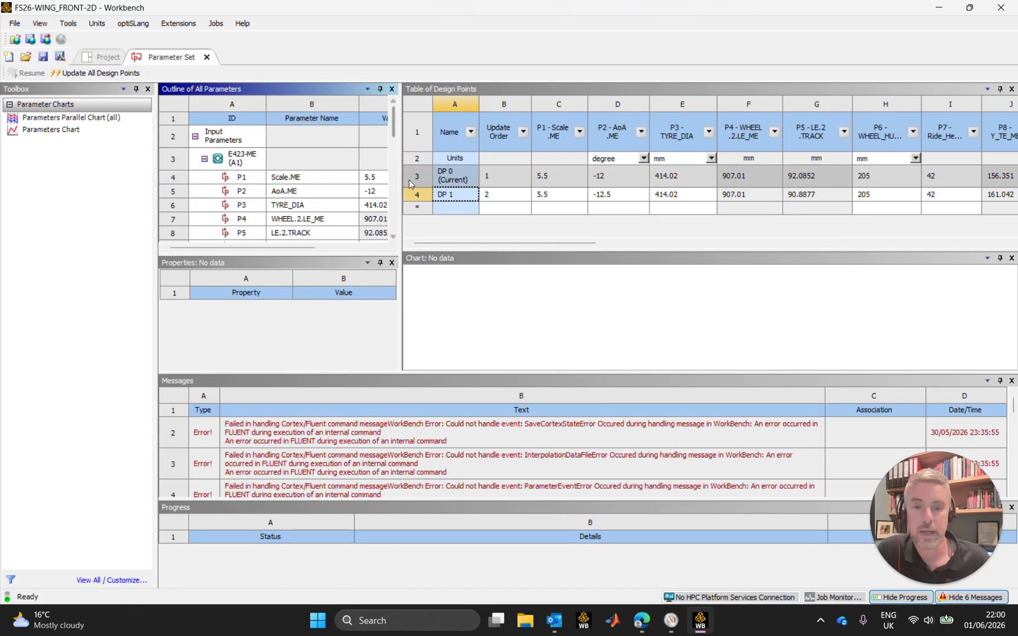
click(464, 201)
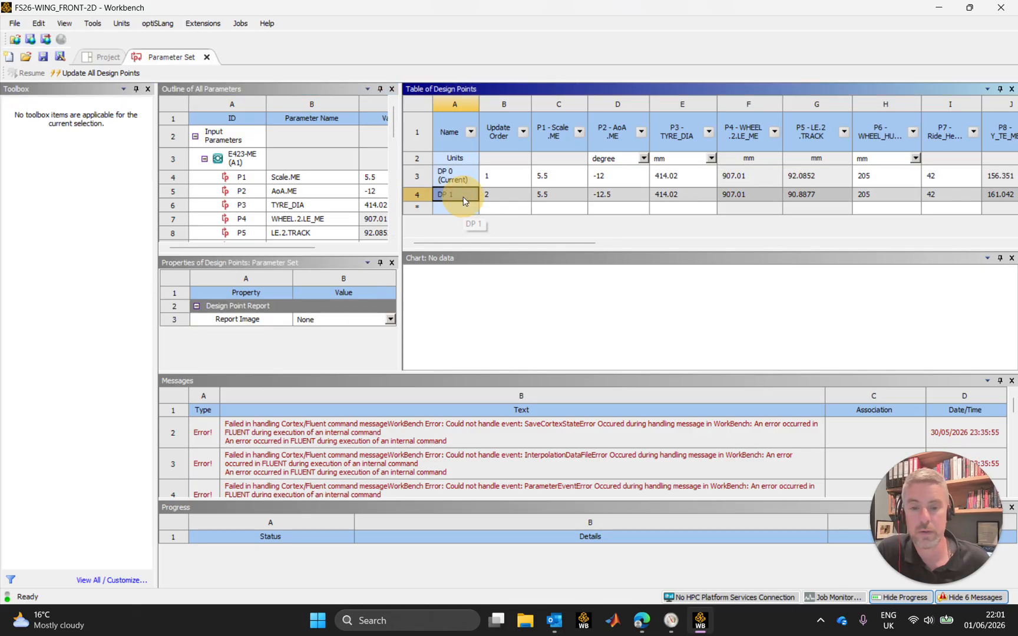
right_click(464, 201)
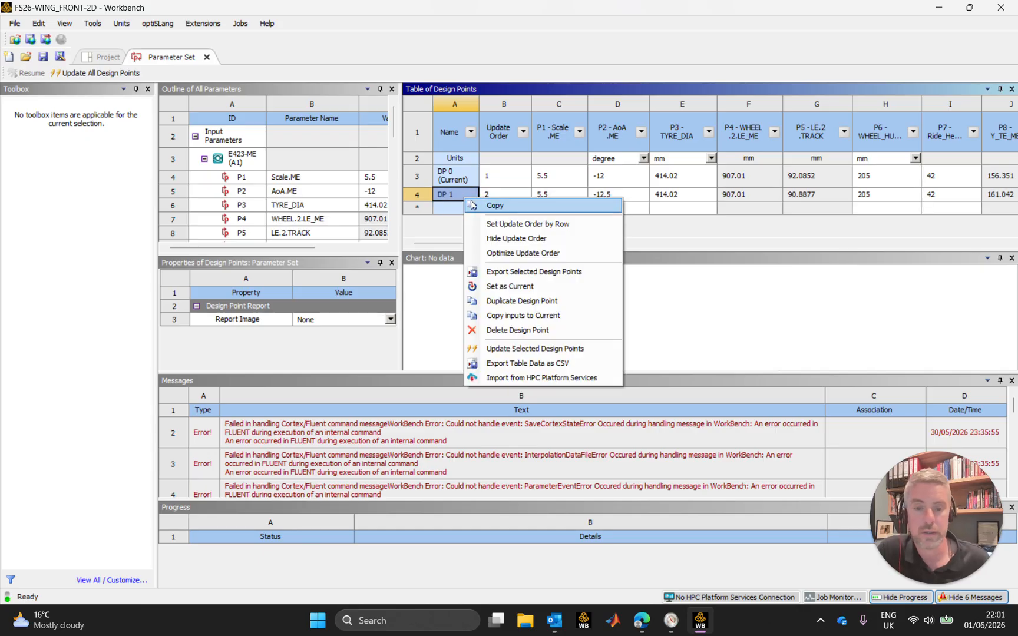
click(511, 286)
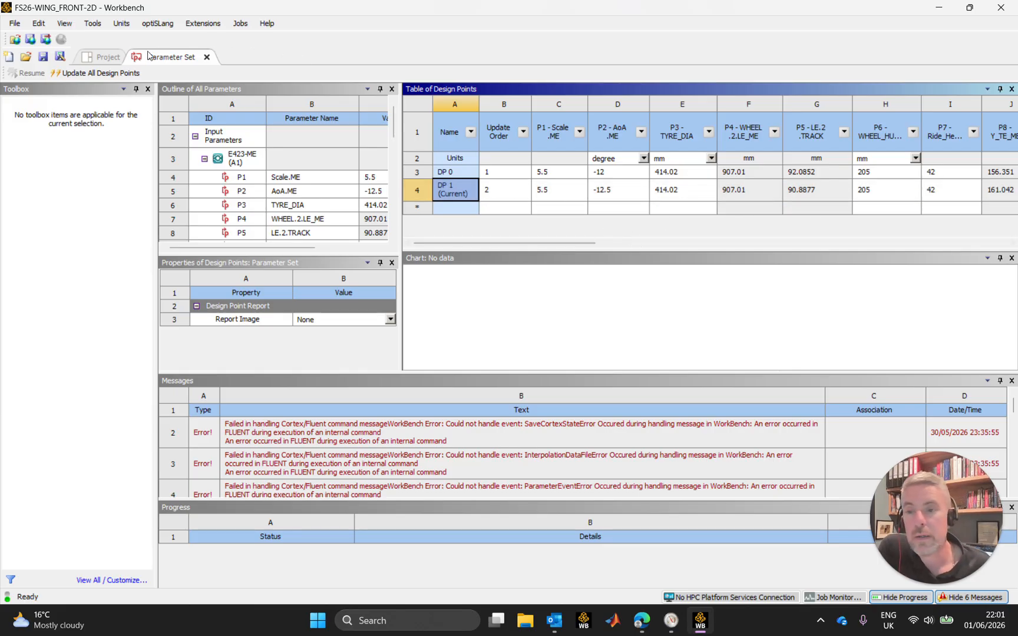
Step: Refresh the Geometry cell of the E423-ME Fluid Flow system in the project schematic
click(111, 59)
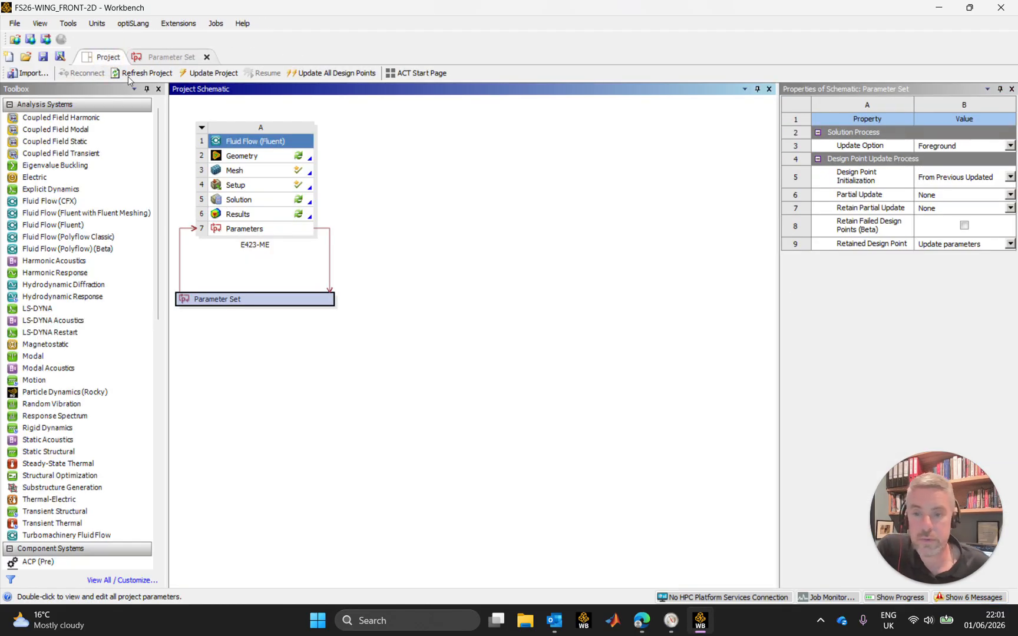
click(253, 158)
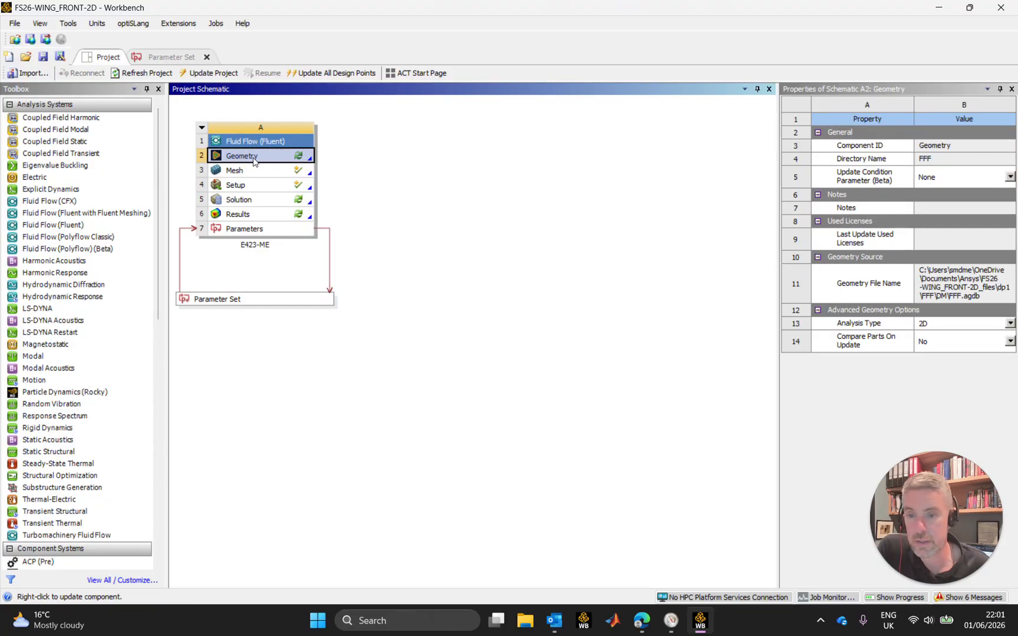
right_click(254, 160)
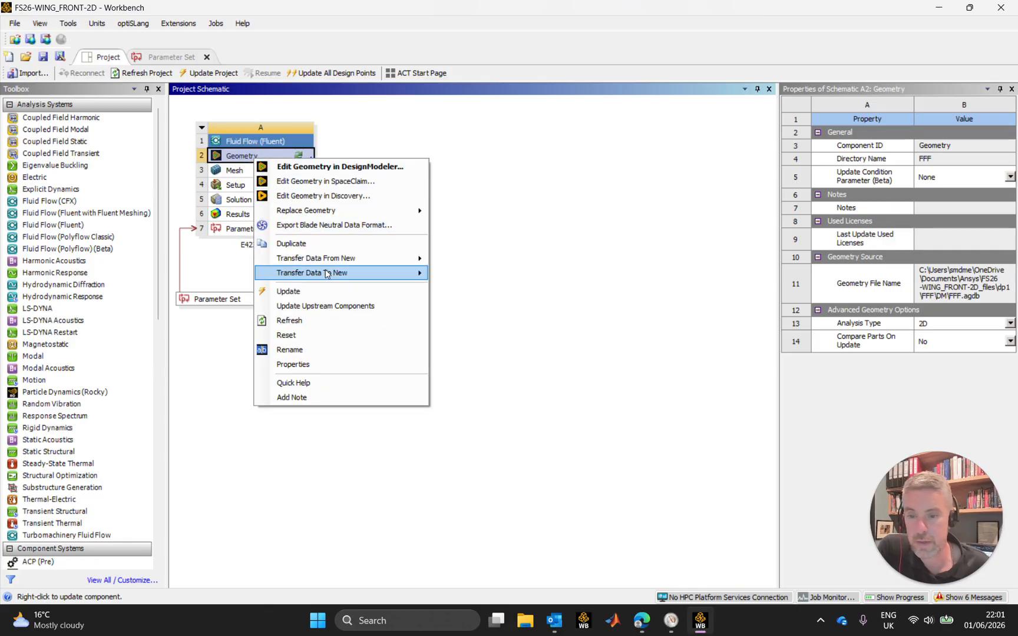
click(330, 320)
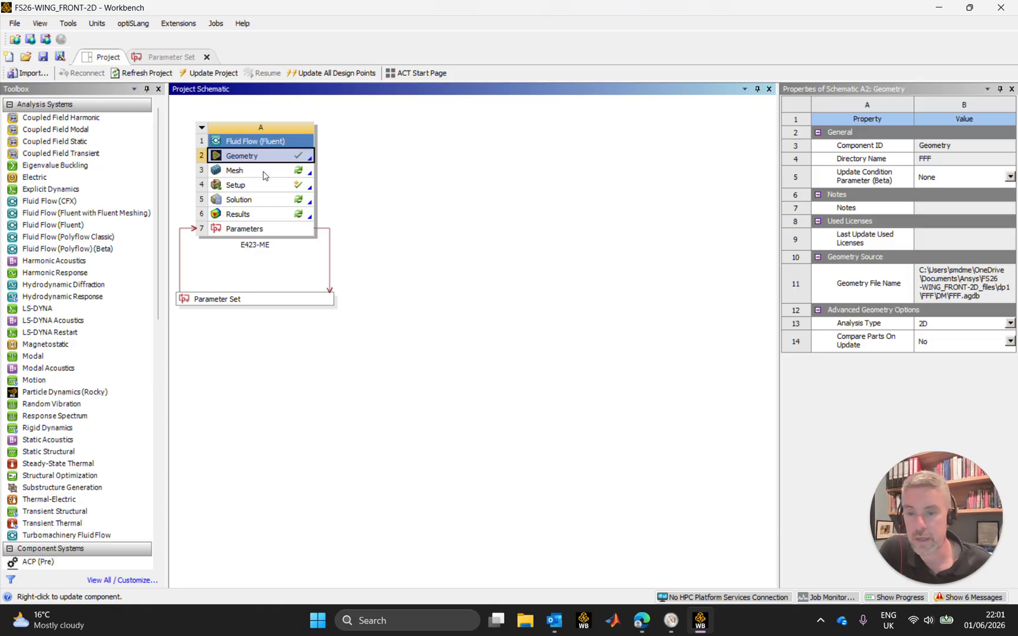
Step: Open the E423-ME mesh in Ansys Meshing, re-reading the upstream geometry data, and bring its window to the front
click(264, 174)
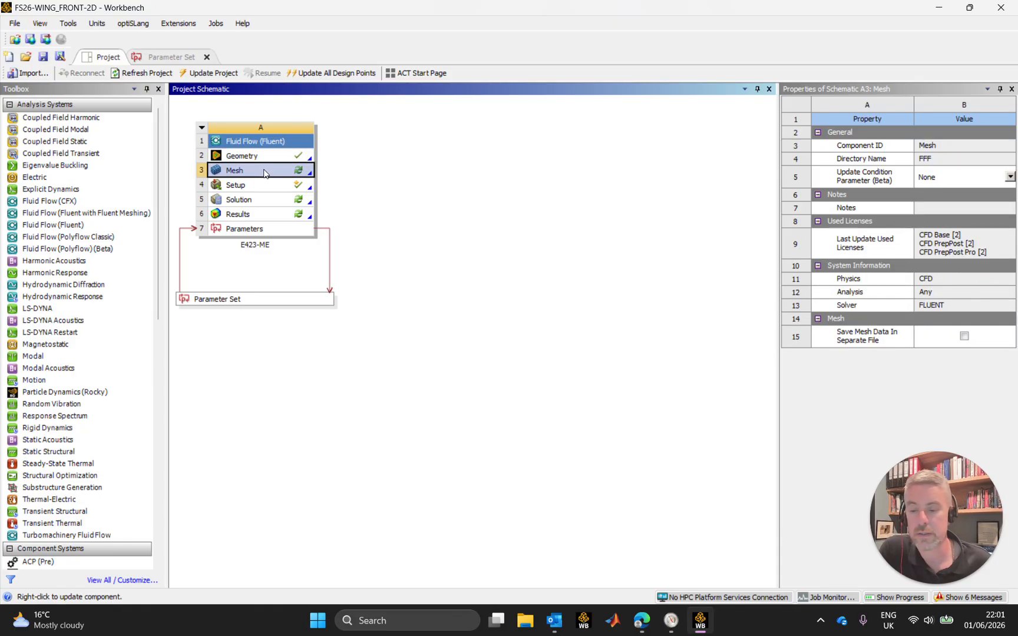
double_click(264, 173)
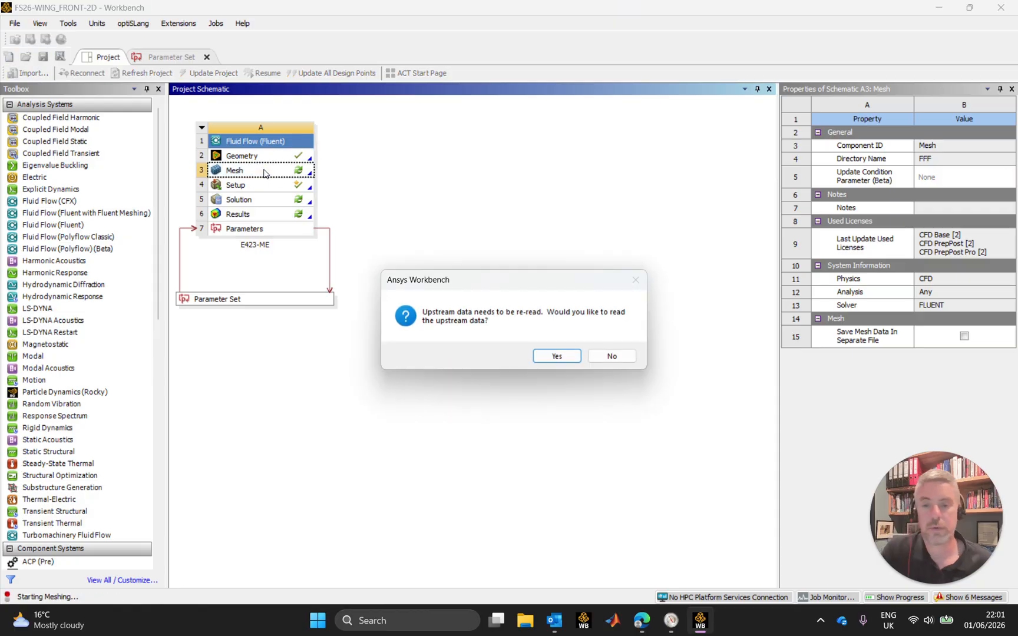
click(557, 355)
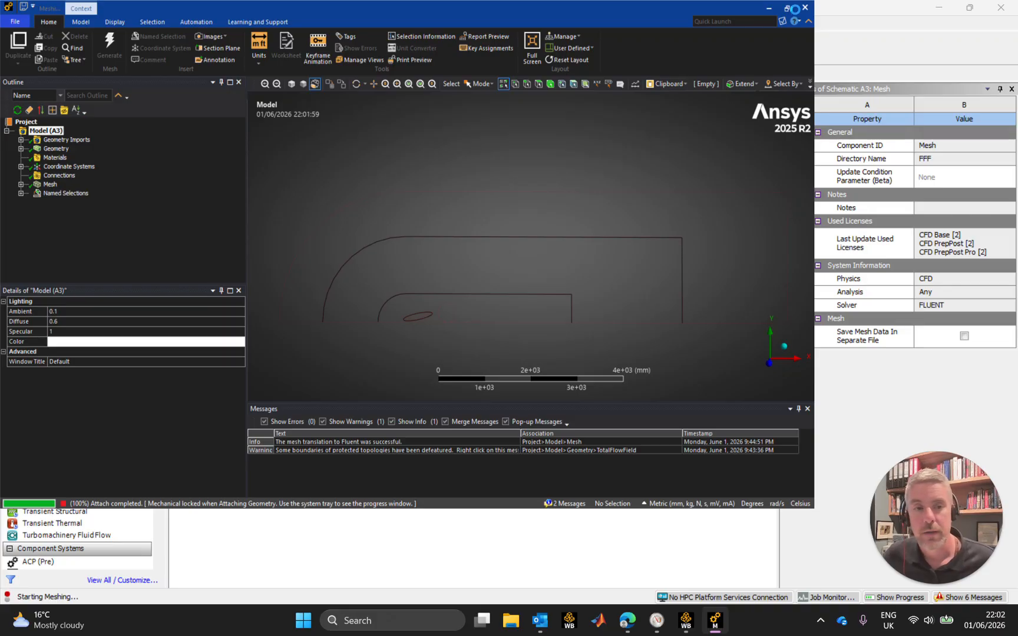
click(715, 621)
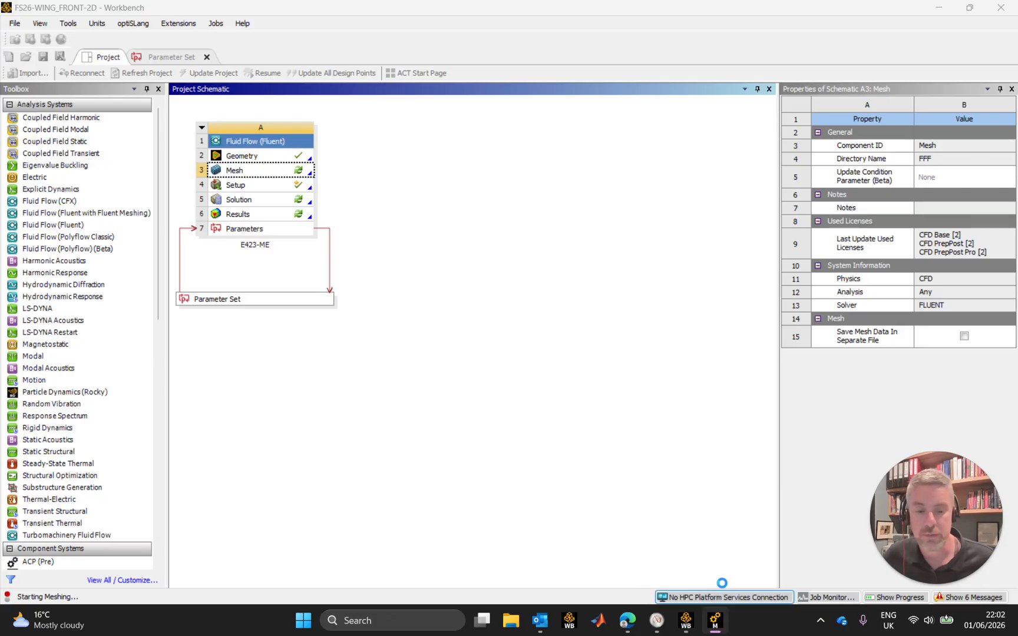
mouse_move(715, 627)
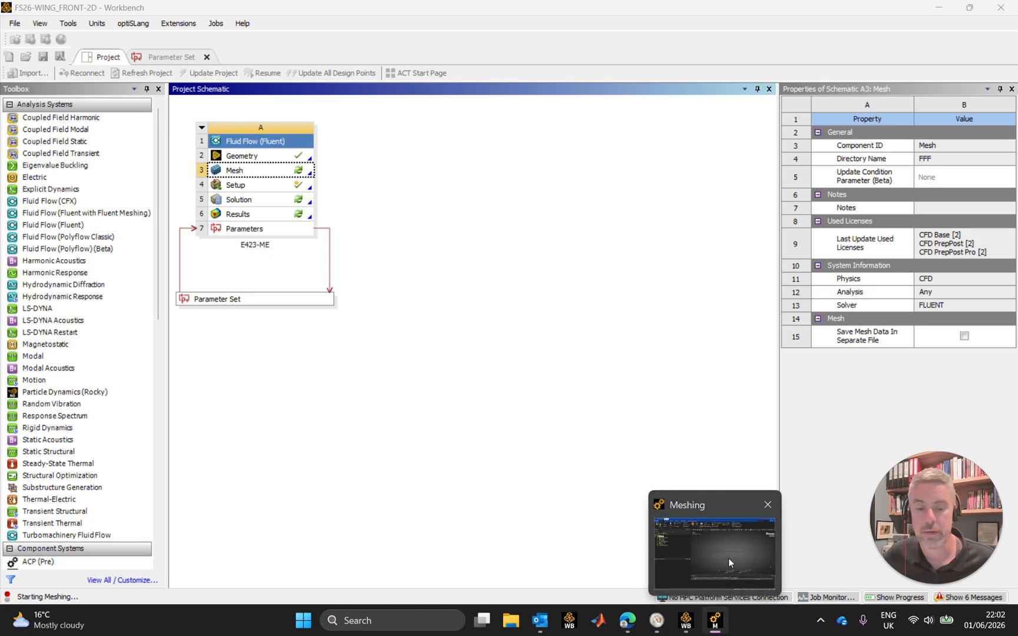
click(728, 558)
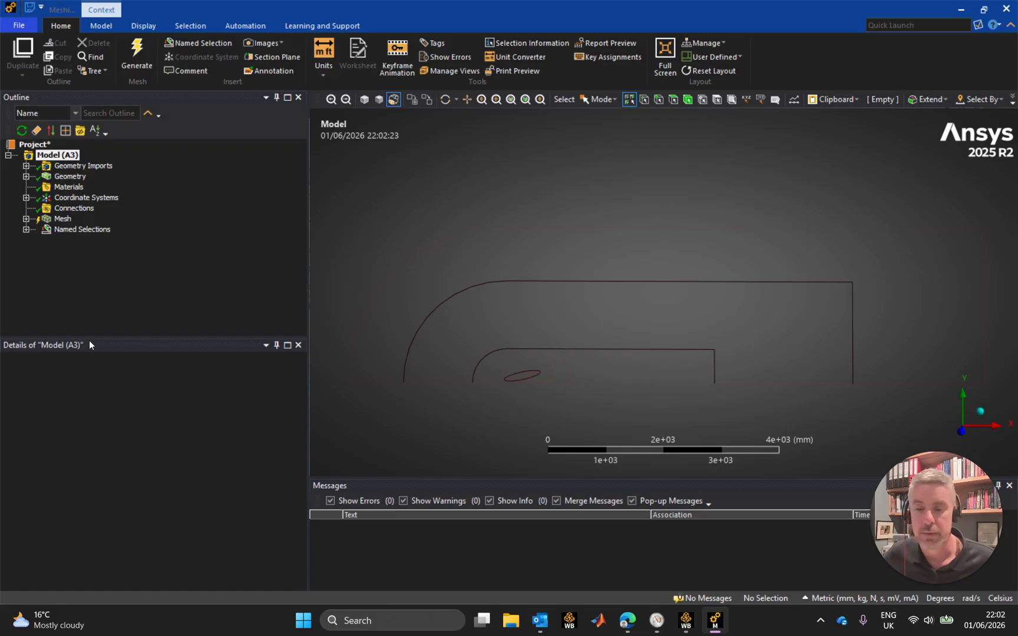
Step: Generate the mesh for the current design point's geometry and dismiss the defeatured-topology warning
click(66, 221)
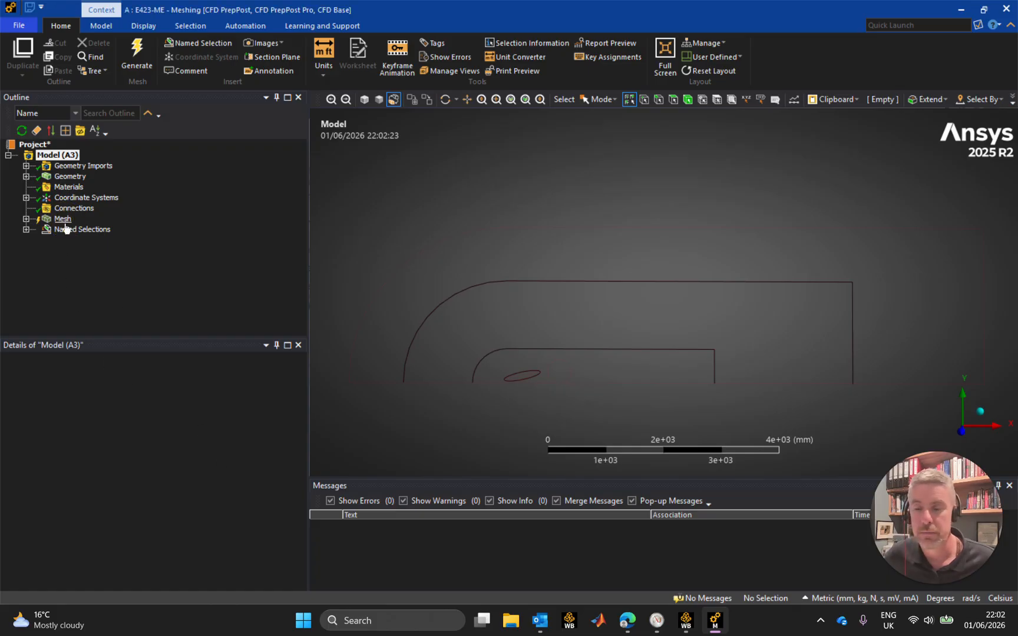
click(104, 219)
click(73, 208)
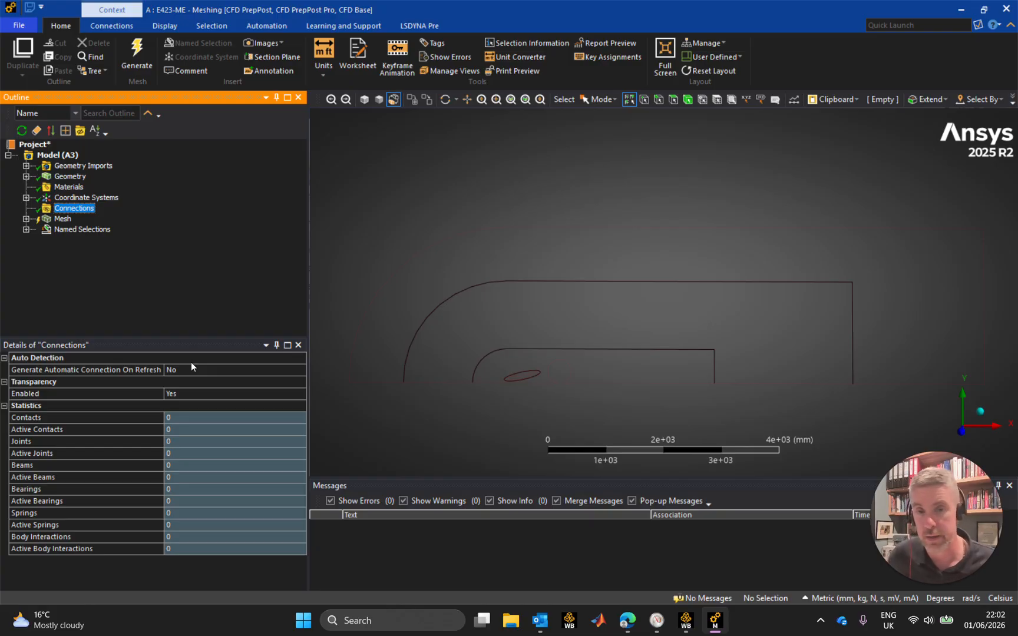
click(63, 219)
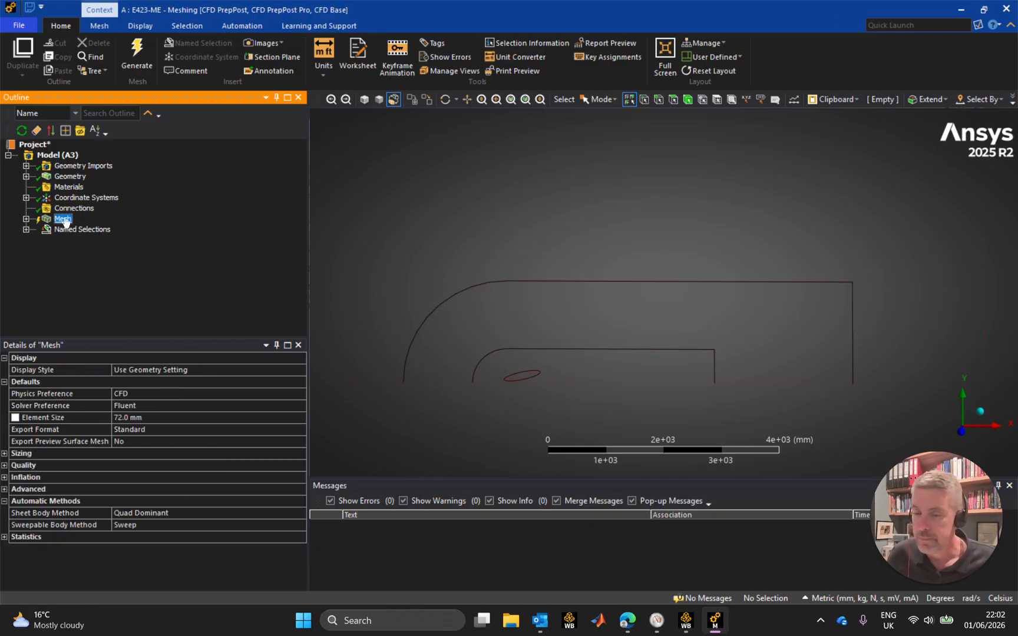
click(141, 57)
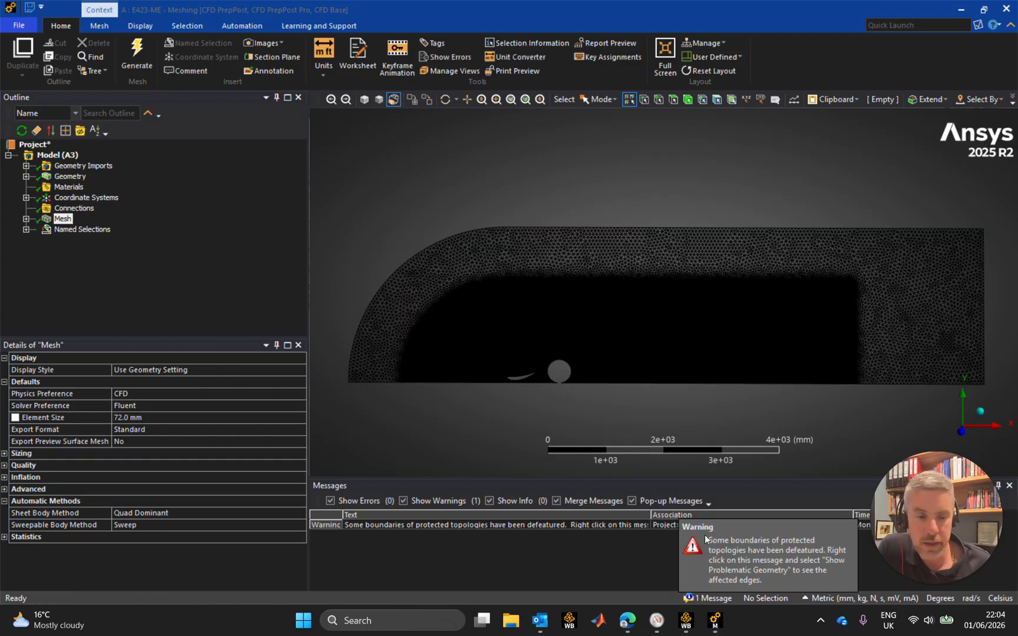
click(740, 548)
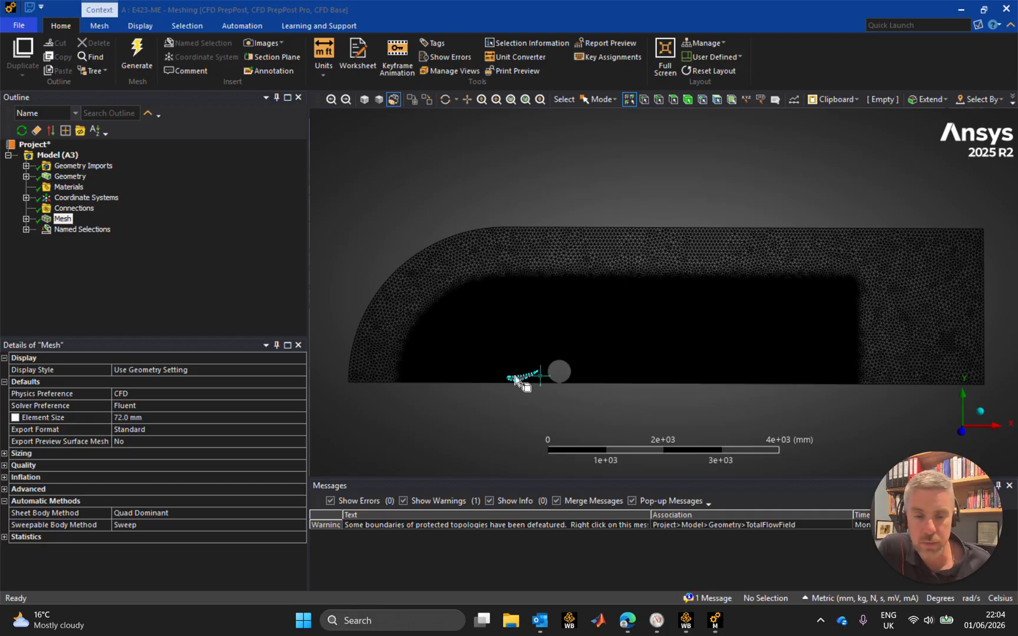
Step: Examine the regenerated mesh around the wing, including the inflation layers along its underside and leading edge
scroll(518, 392, up, 3)
scroll(663, 354, up, 5)
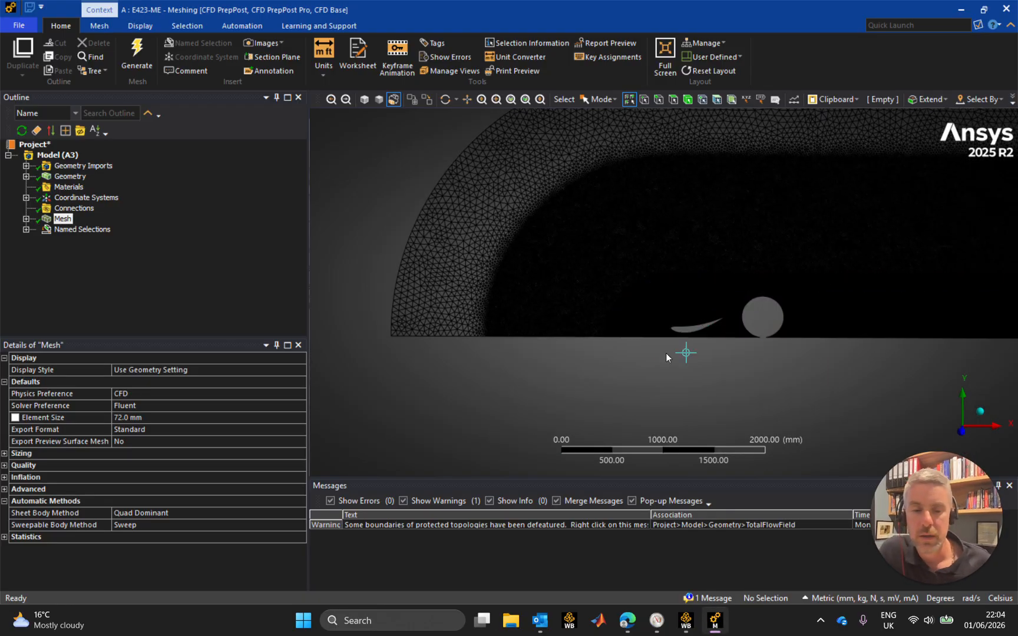
scroll(648, 282, up, 10)
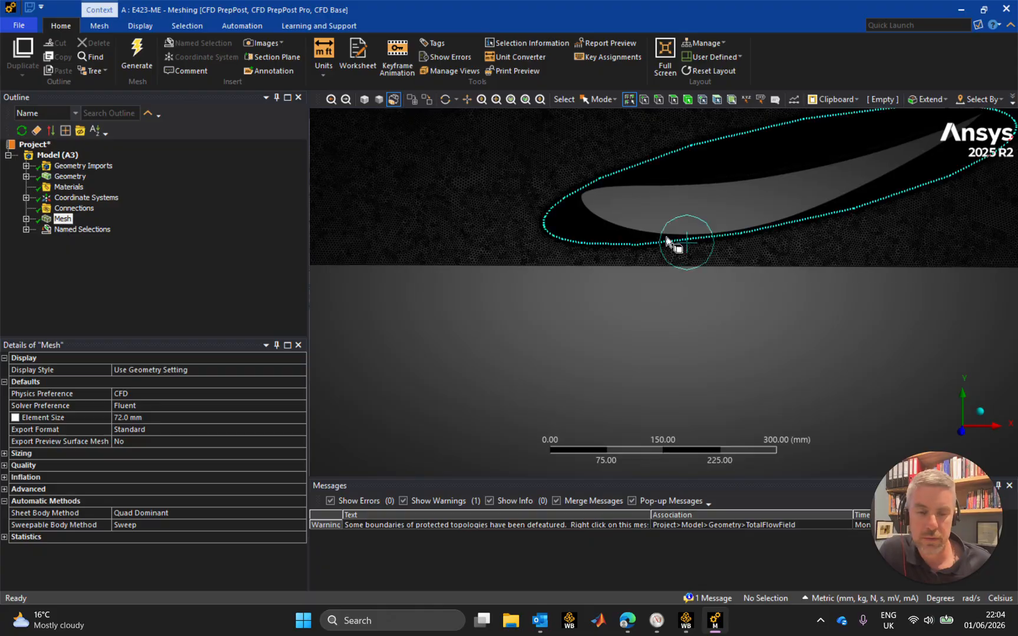
scroll(627, 303, up, 1)
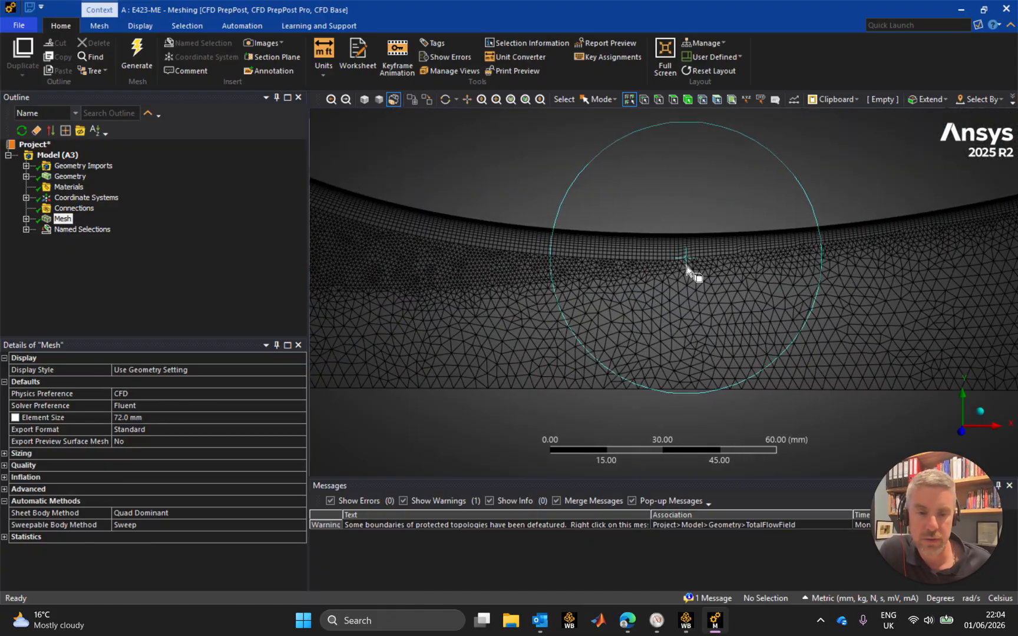
scroll(659, 356, up, 2)
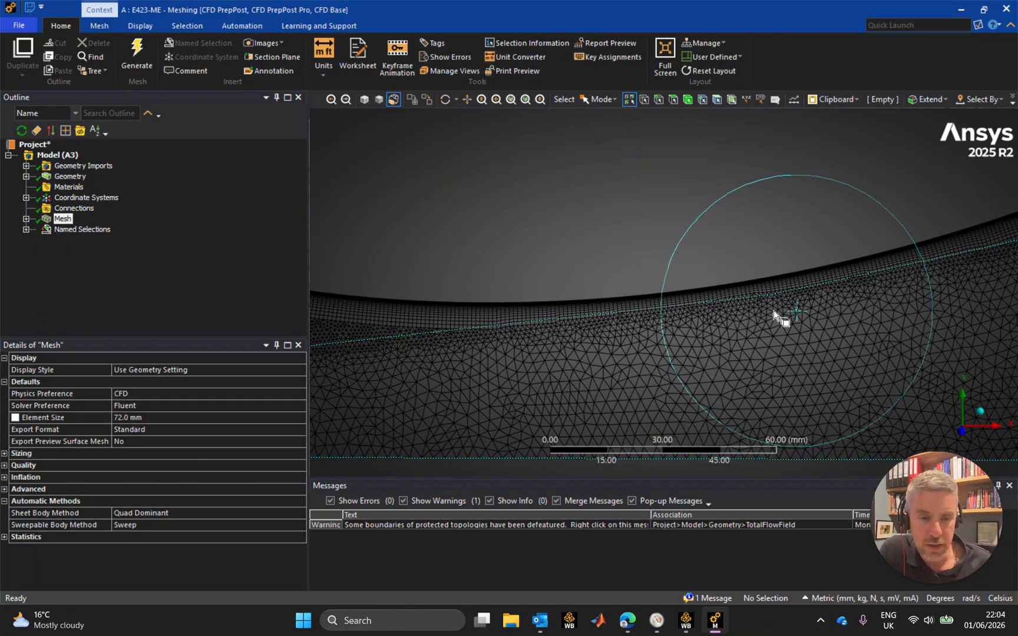
scroll(766, 311, up, 2)
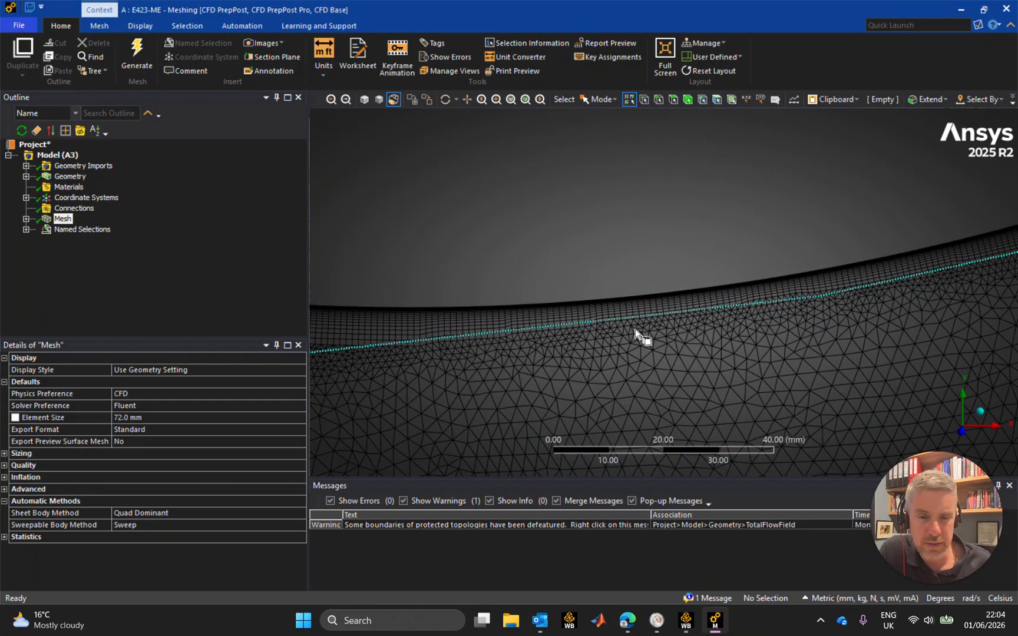
scroll(655, 332, down, 5)
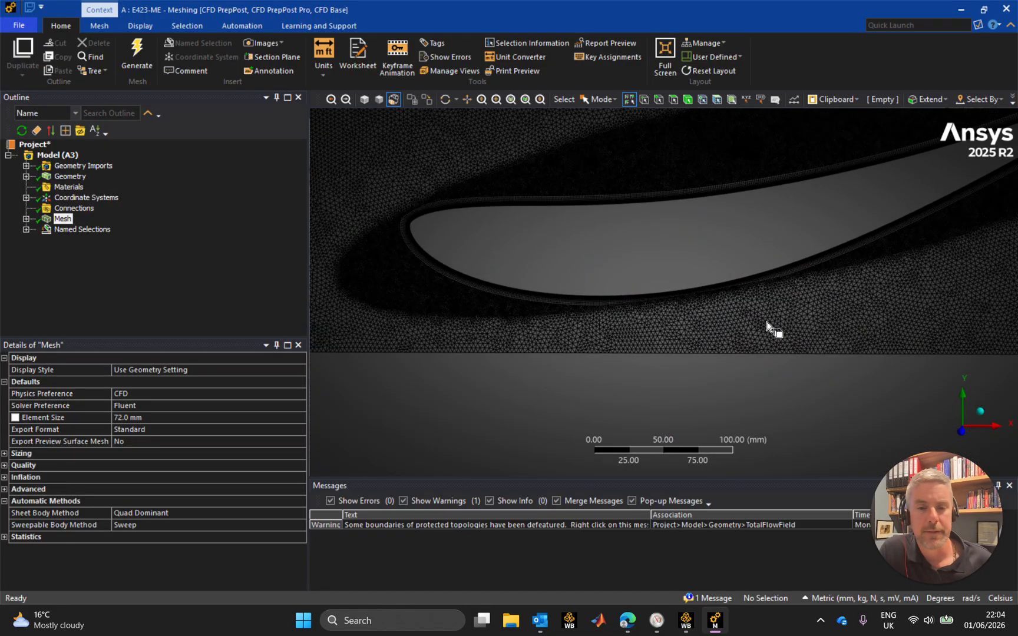
scroll(416, 204, up, 2)
ctrl+middle_drag(387, 206, 705, 324)
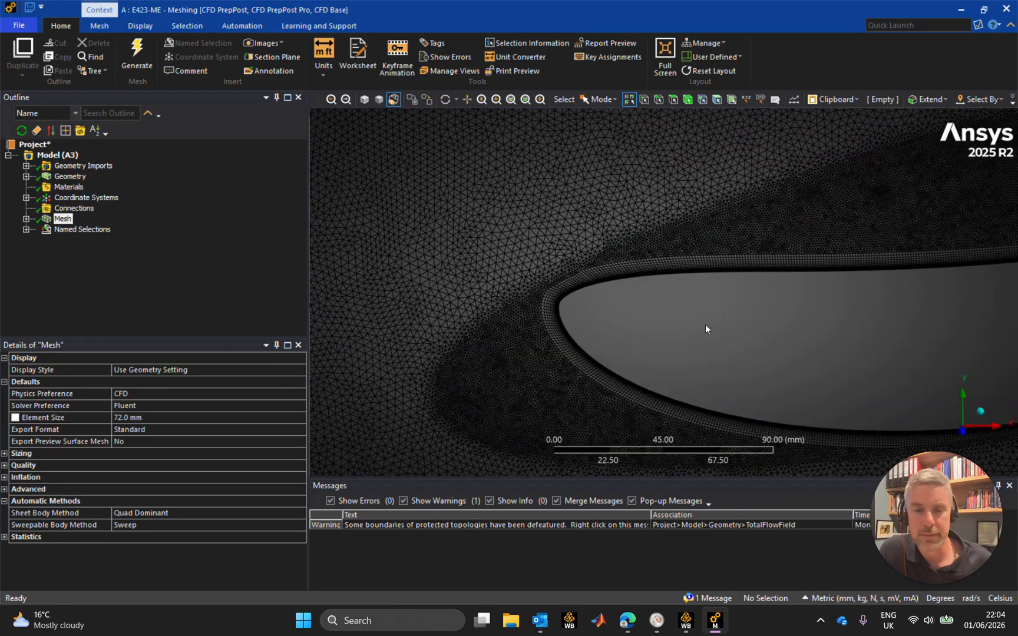
scroll(575, 292, up, 5)
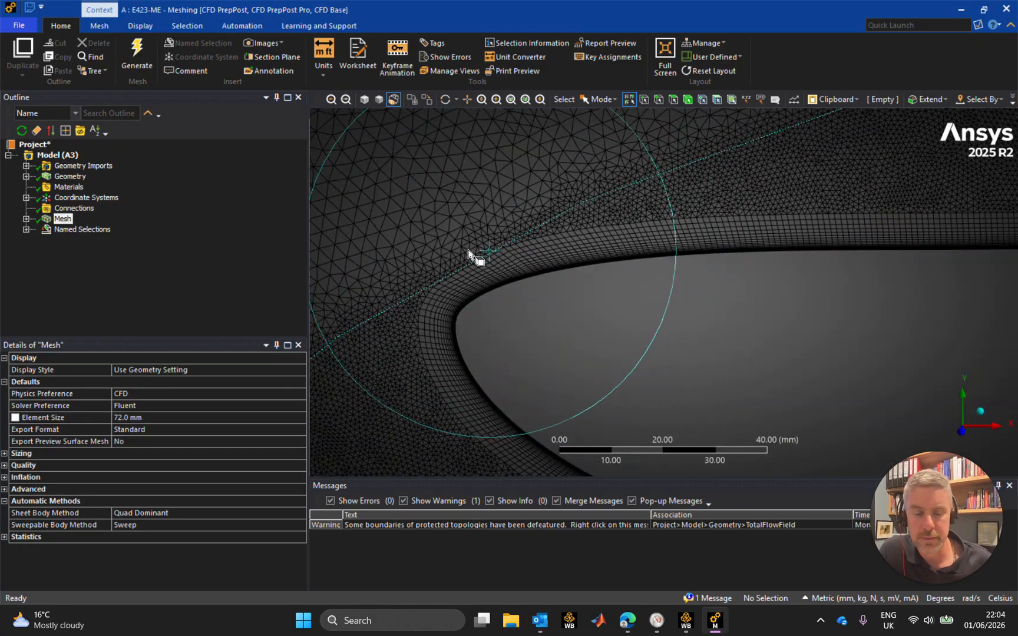
scroll(702, 287, down, 2)
scroll(719, 283, down, 6)
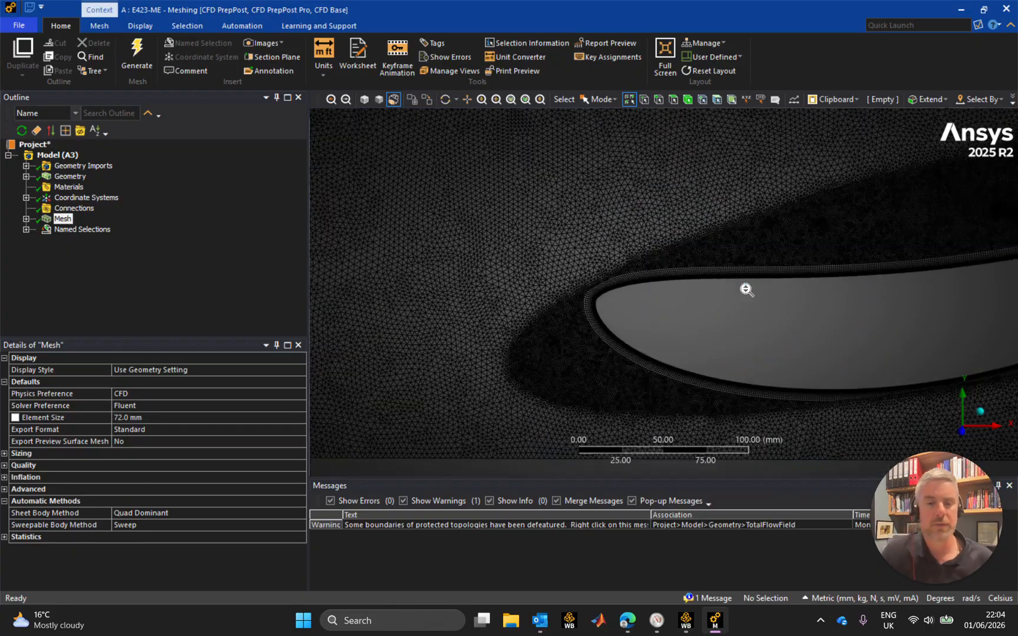
ctrl+middle_drag(859, 287, 614, 284)
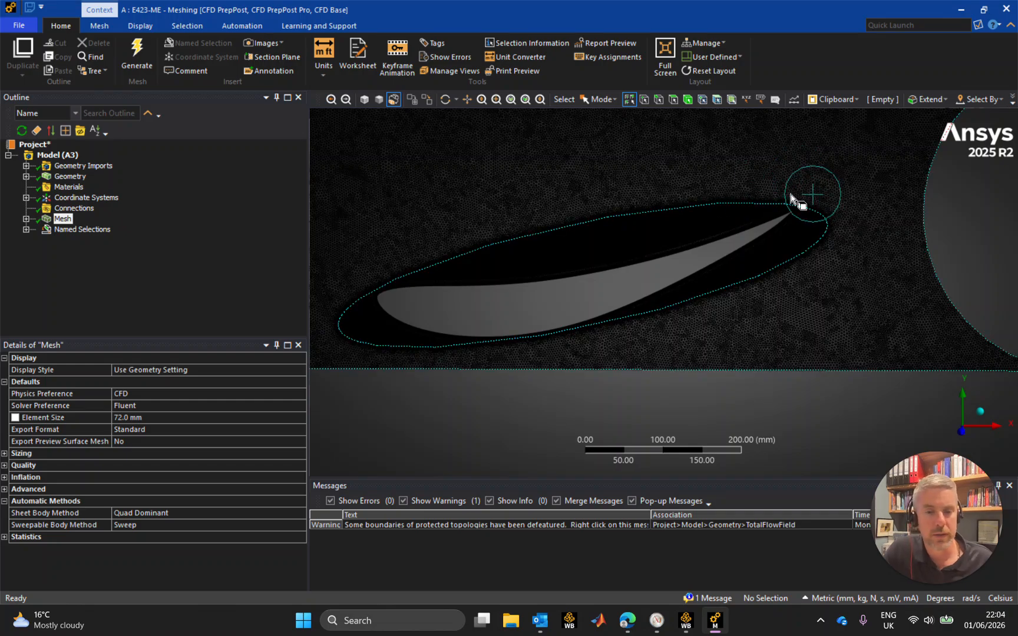
scroll(654, 268, up, 1)
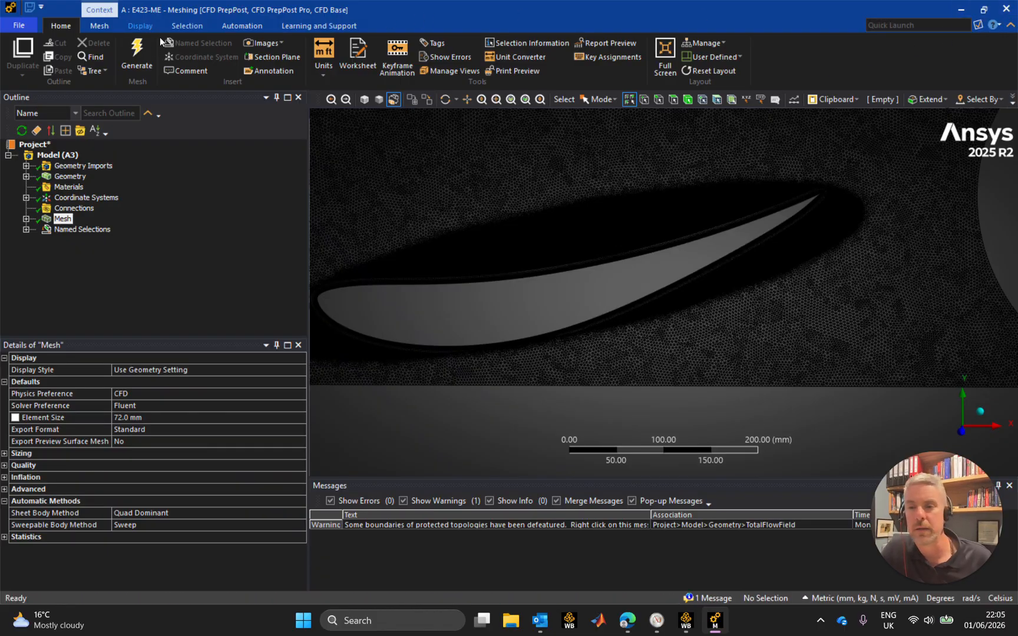
Step: Update the mesh so it is translated for Fluent, and close the meshing window
click(96, 27)
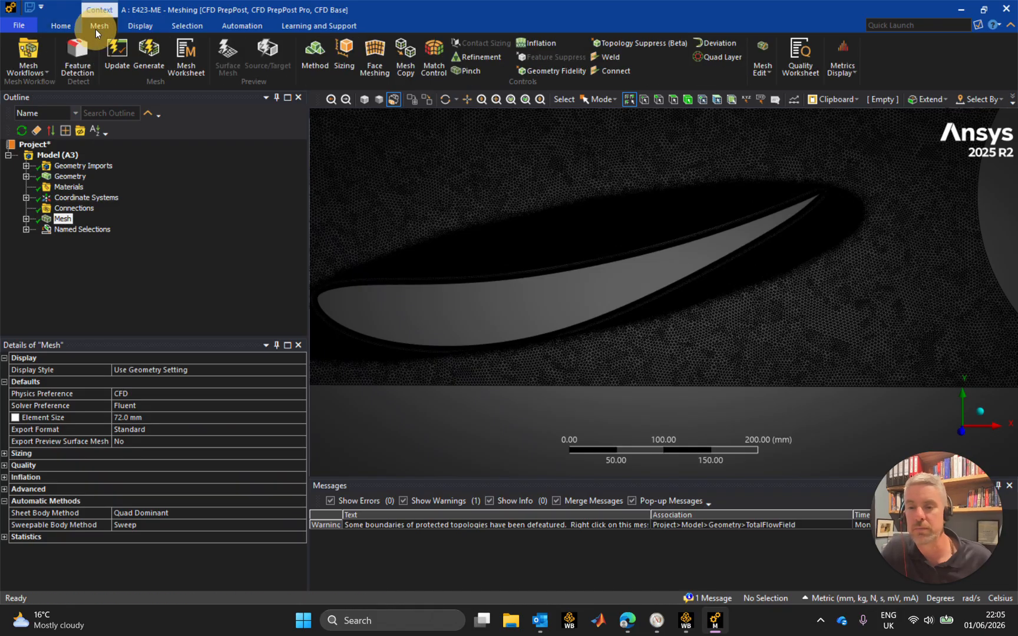
click(116, 56)
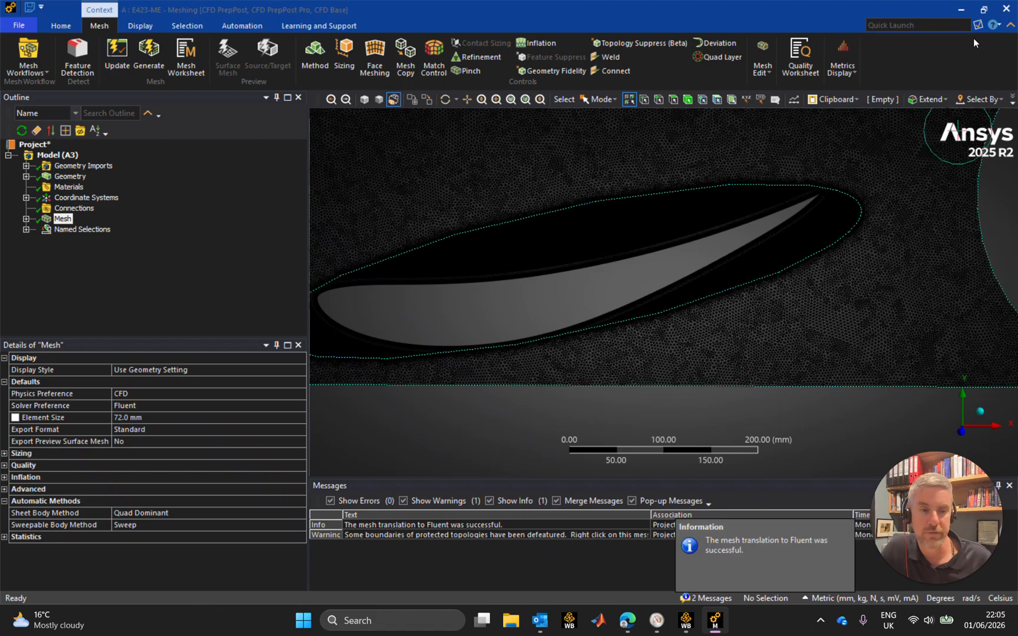
click(1007, 10)
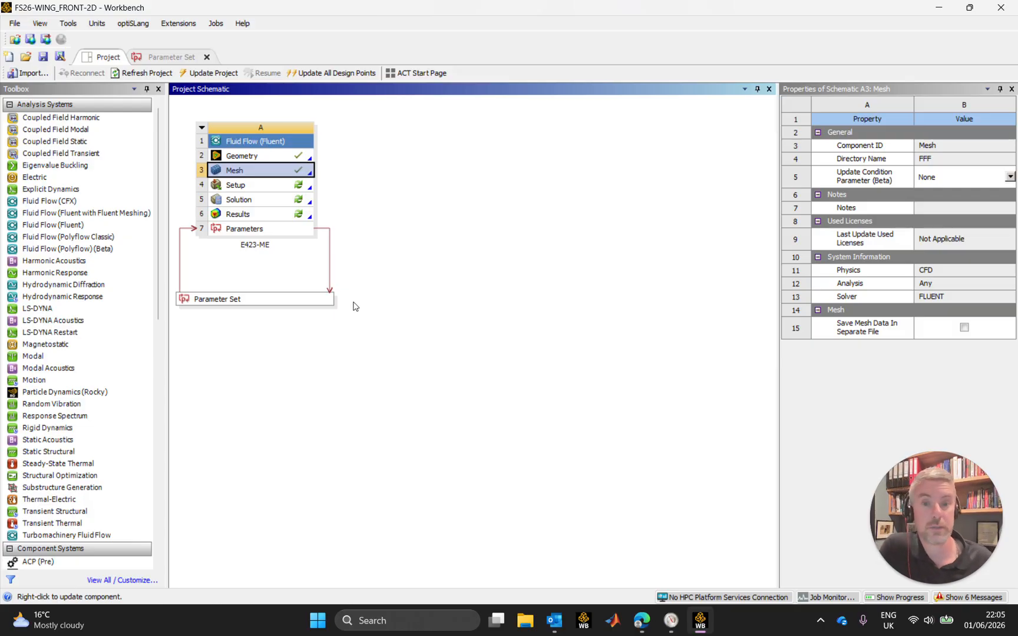
Step: Open the Fluent Setup of E423-ME with the new mesh loaded, using double precision and 12 solver processes, and dismiss the information message
double_click(235, 185)
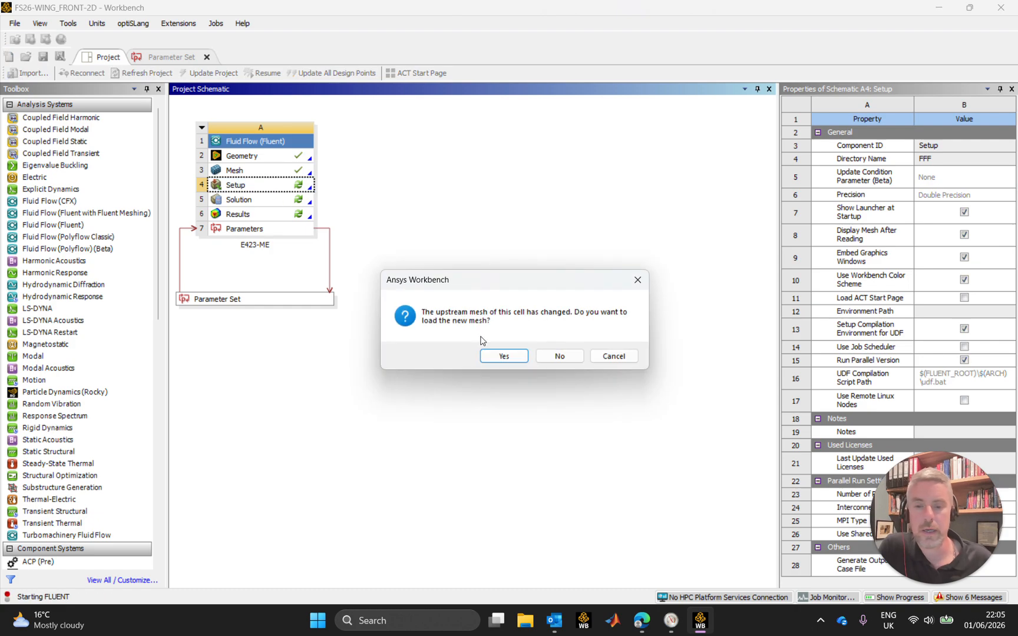
click(505, 356)
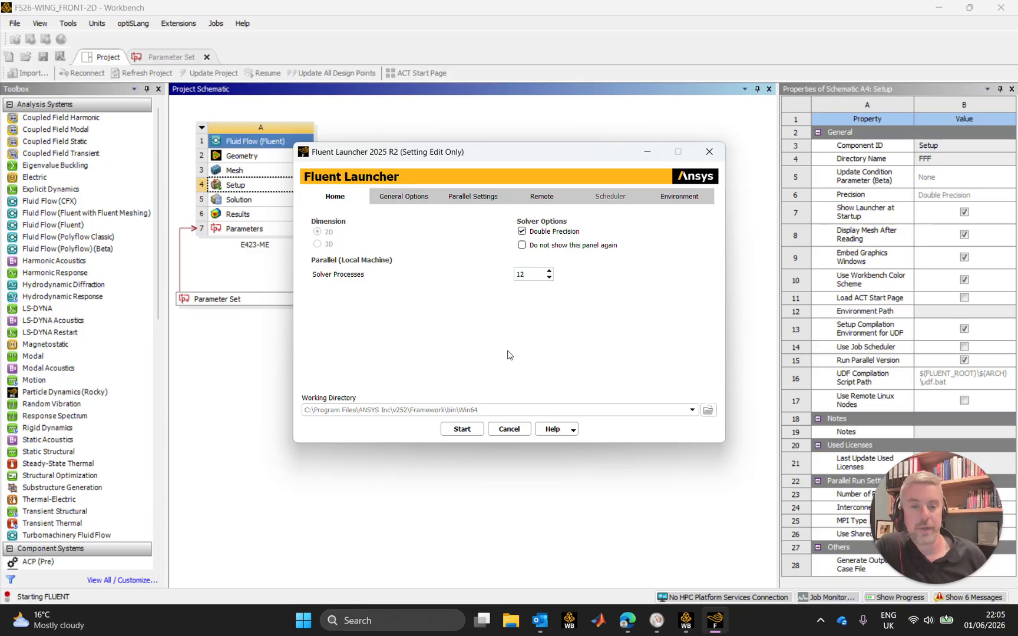
click(463, 429)
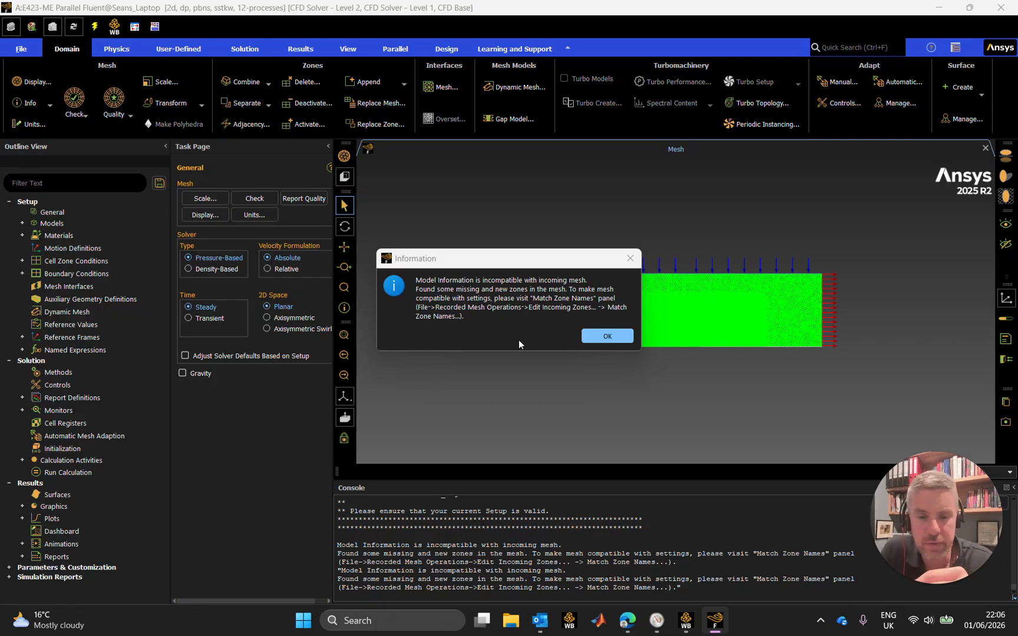
click(611, 340)
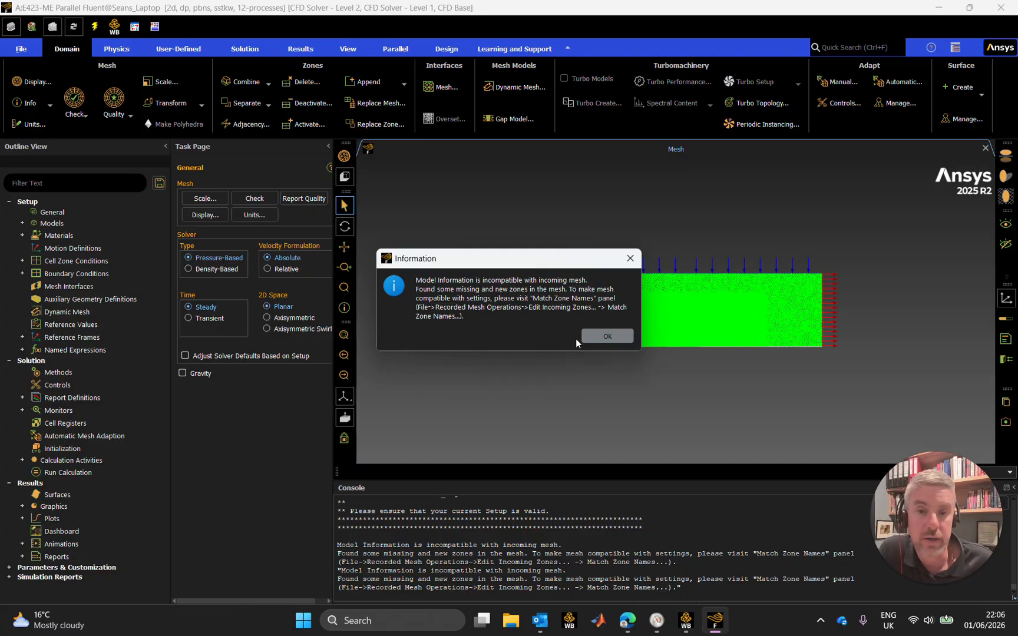
click(605, 333)
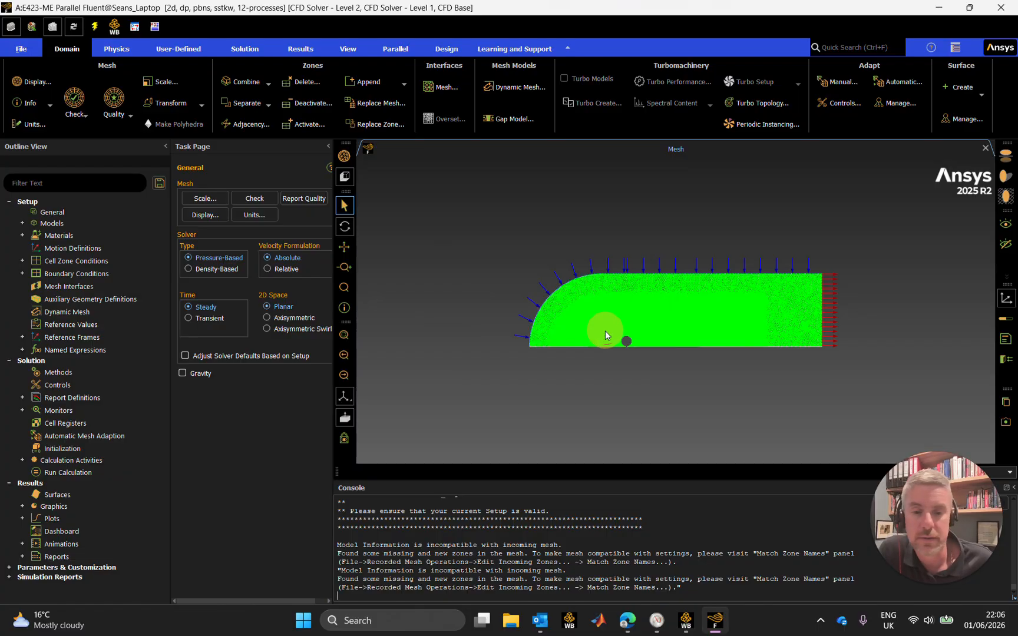
Step: Open Match Zone Names for the incoming zones and try to pair missing fluid-totalflowfield-buffer_region with the new totalflowfield-buffer_region
click(23, 49)
click(53, 76)
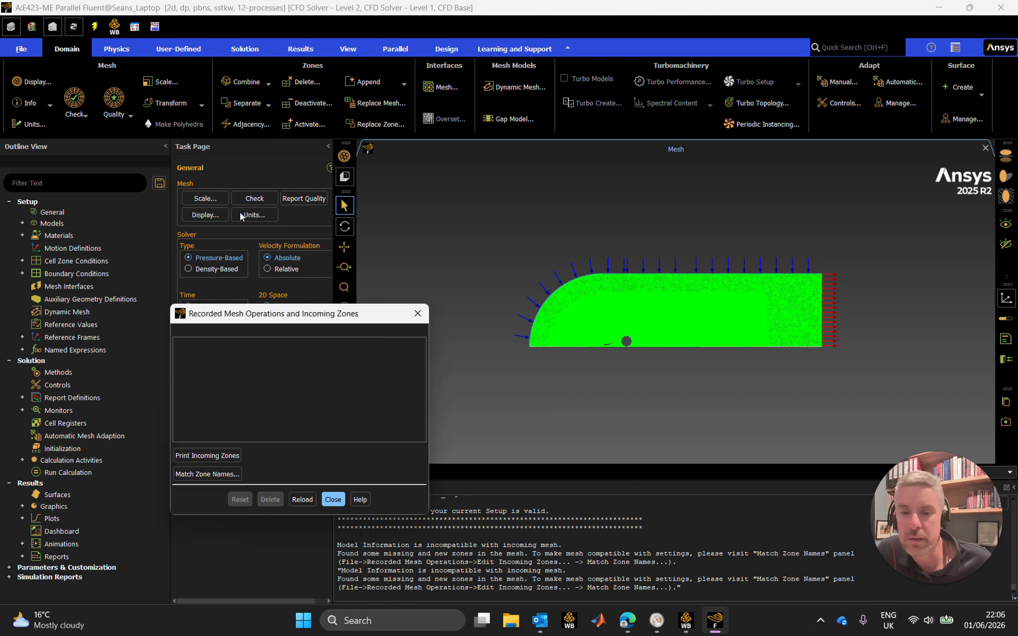
click(218, 476)
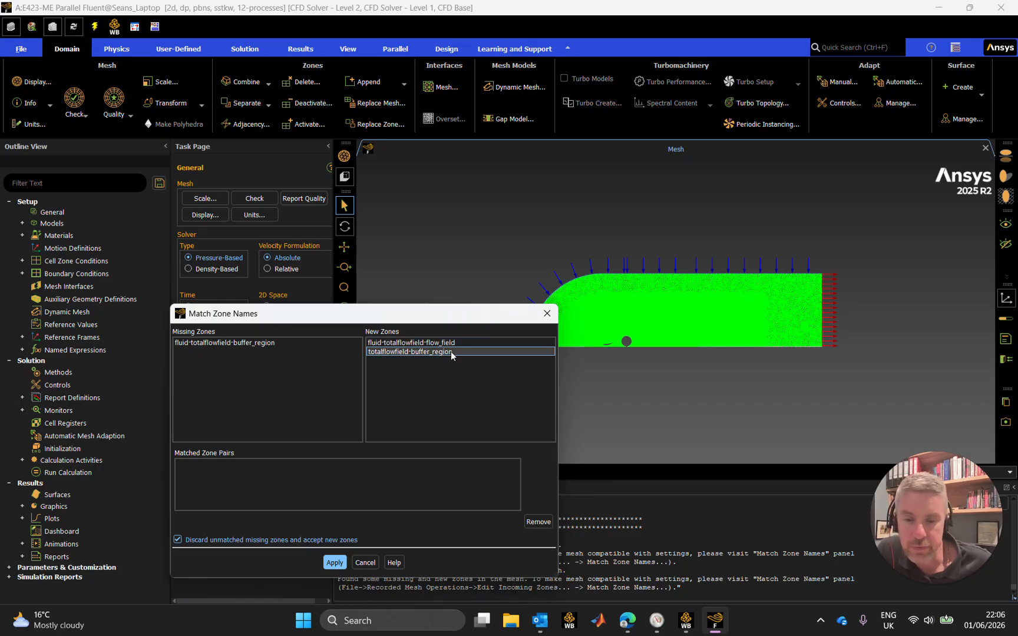
drag(452, 310, 485, 168)
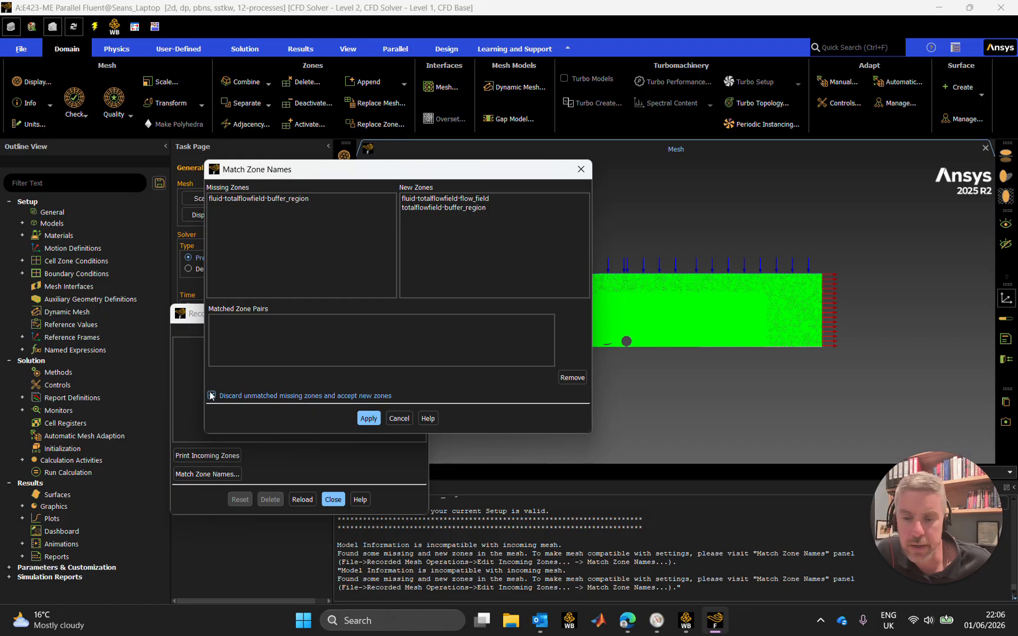
click(259, 199)
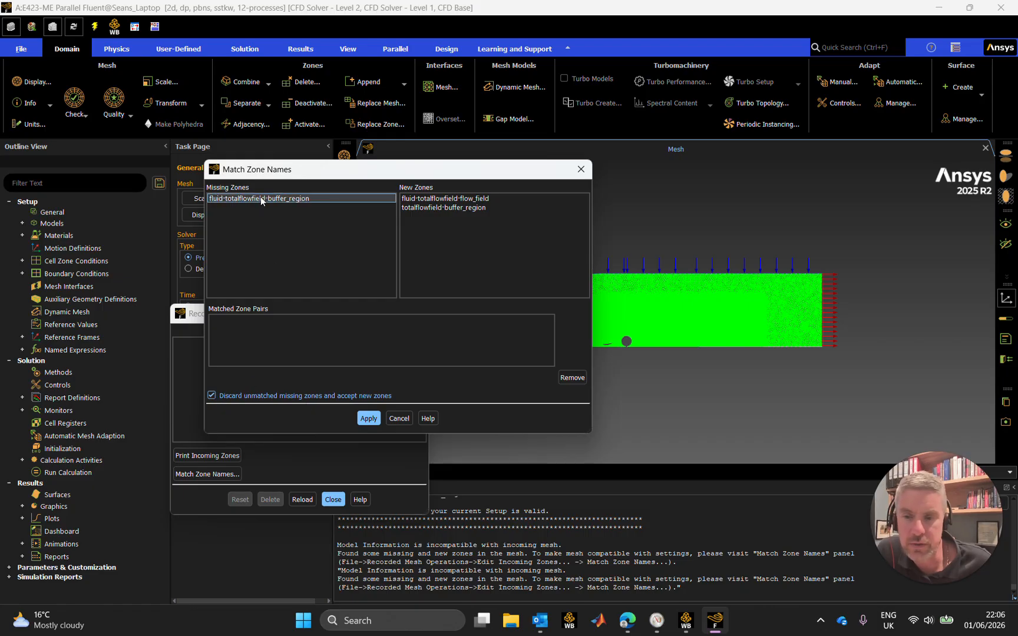
click(422, 200)
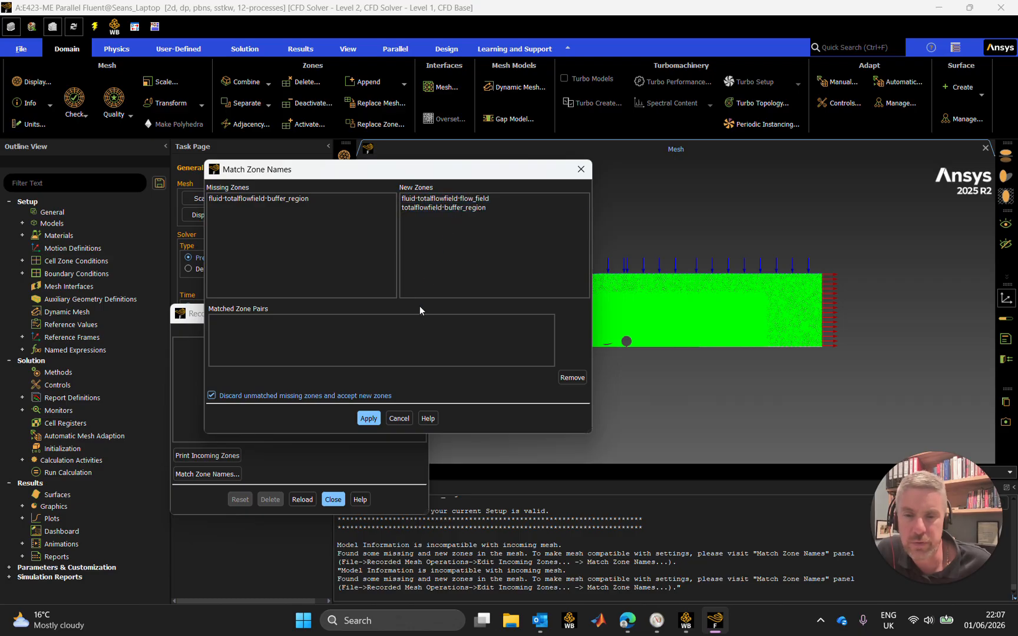
click(462, 208)
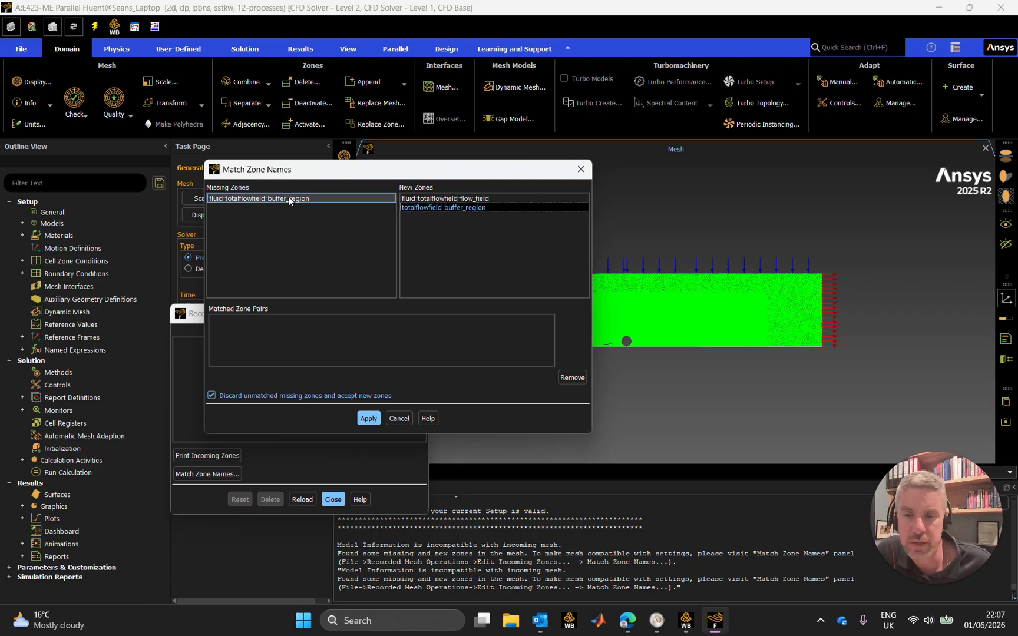
click(466, 235)
Step: Apply the zone matching with unmatched missing zones discarded and new zones accepted, reload the Setup, and close the zone dialogs
click(368, 418)
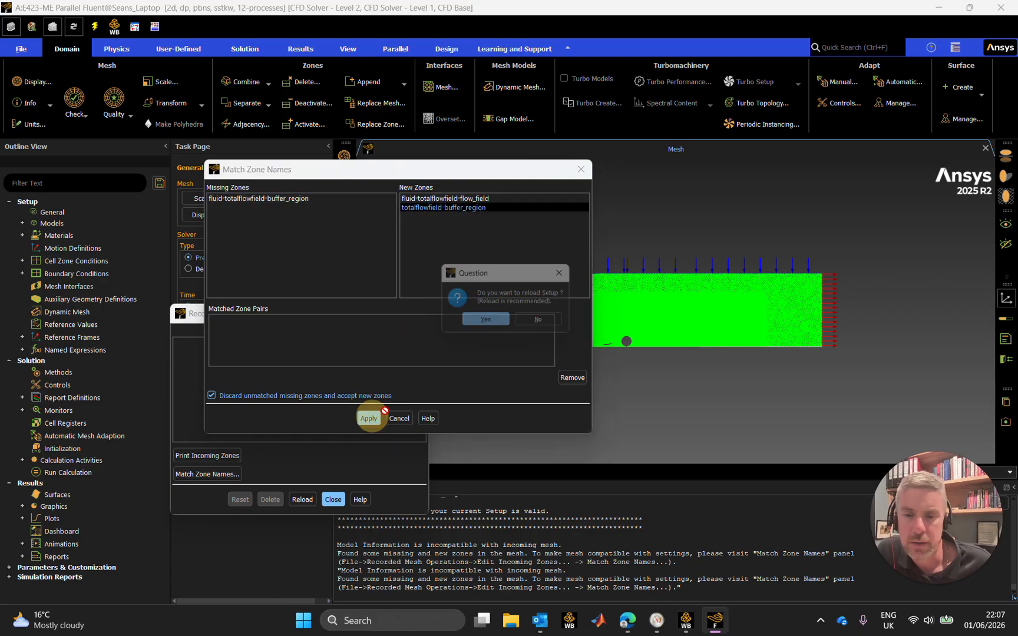
click(489, 323)
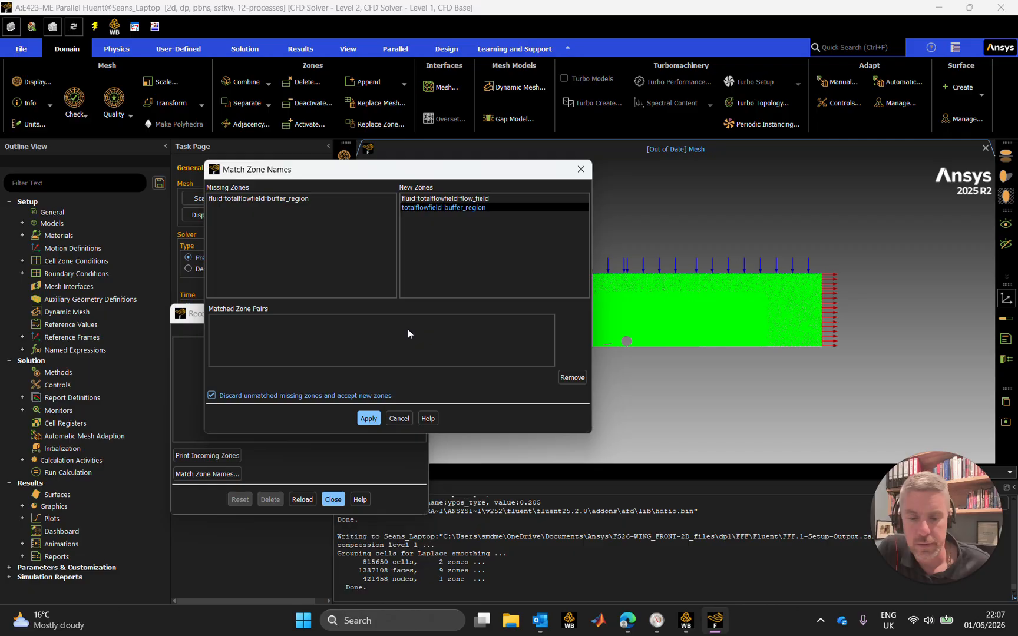
click(375, 416)
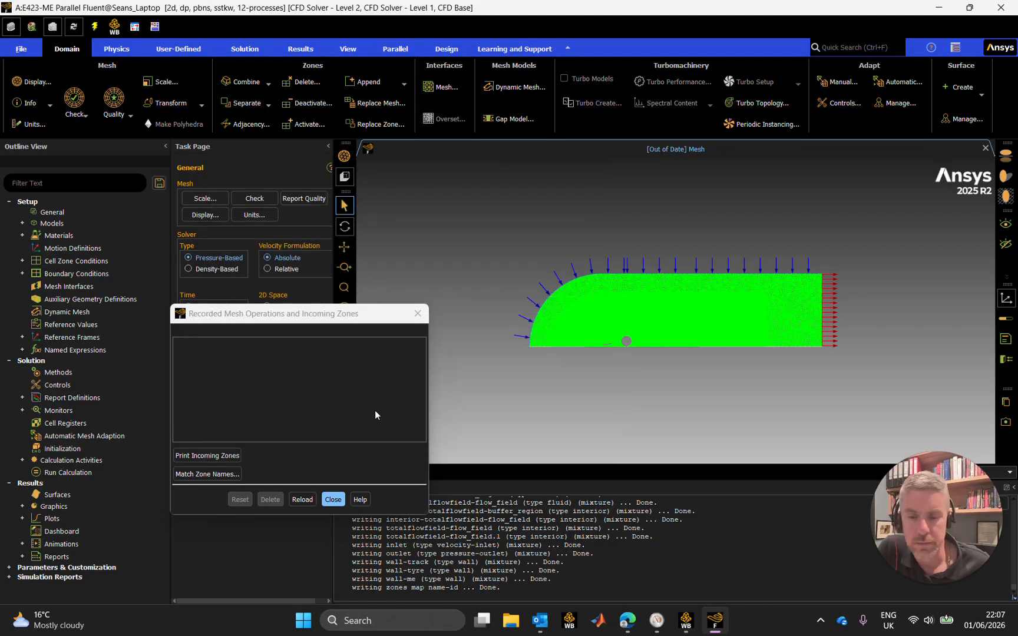
click(333, 499)
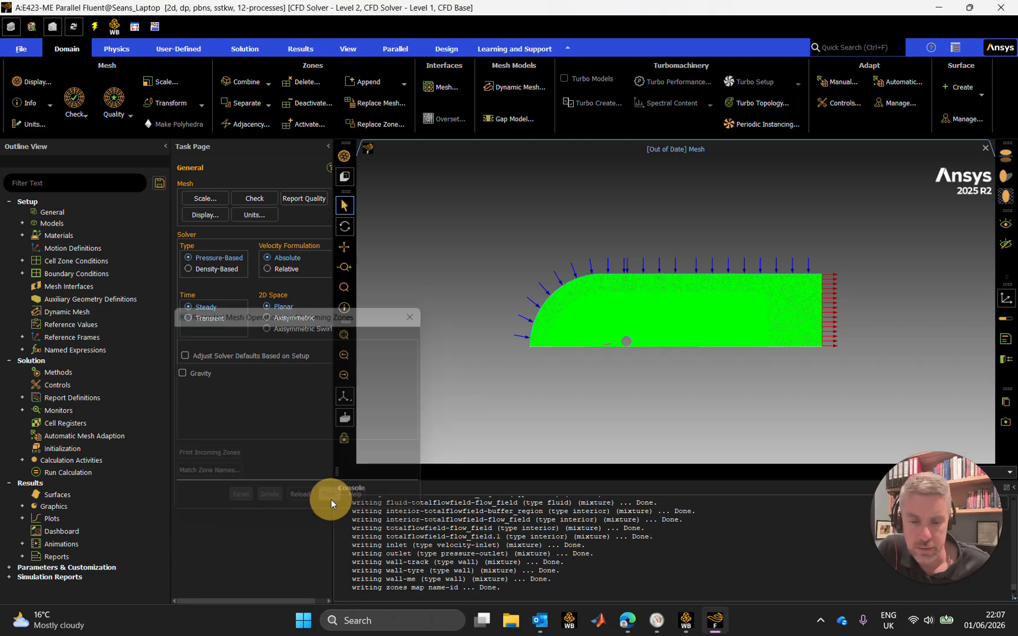
Step: Review the boundary condition zones in the reloaded setup, checking the type of wall-tyre and the inlet
double_click(75, 275)
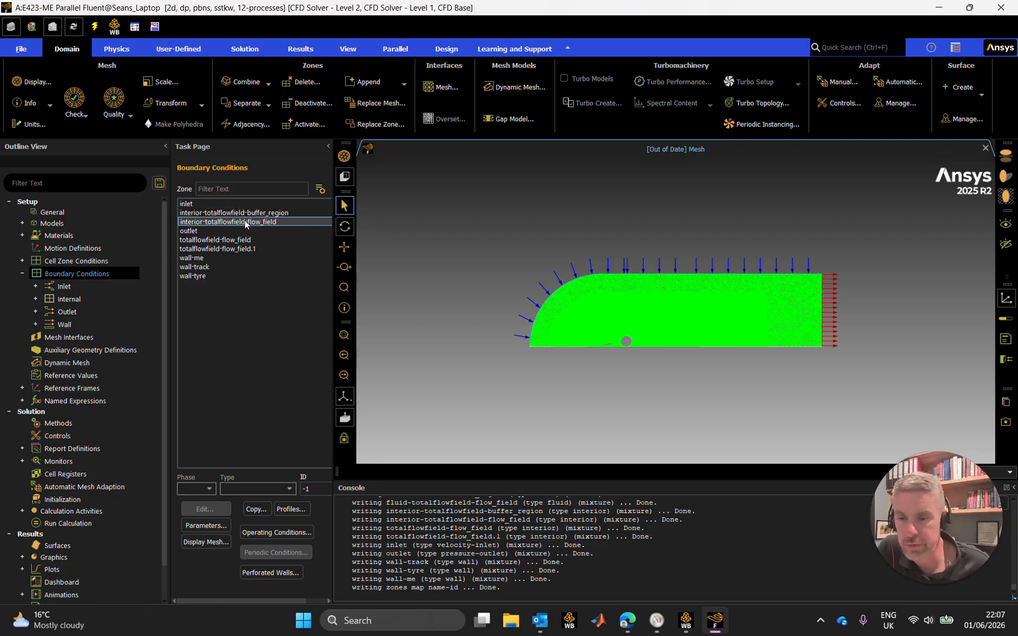
click(223, 266)
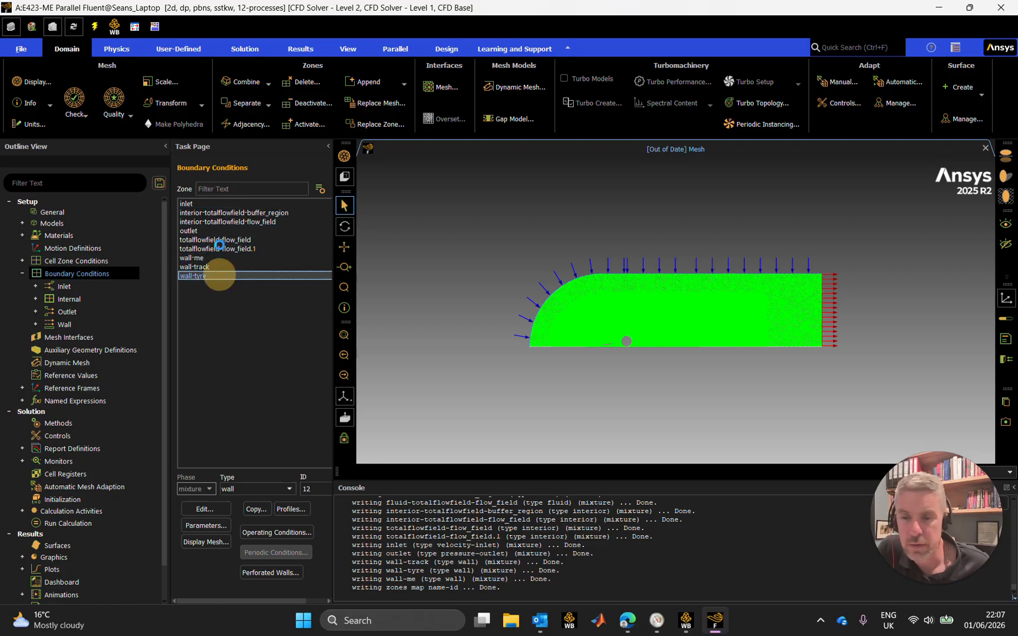
click(254, 204)
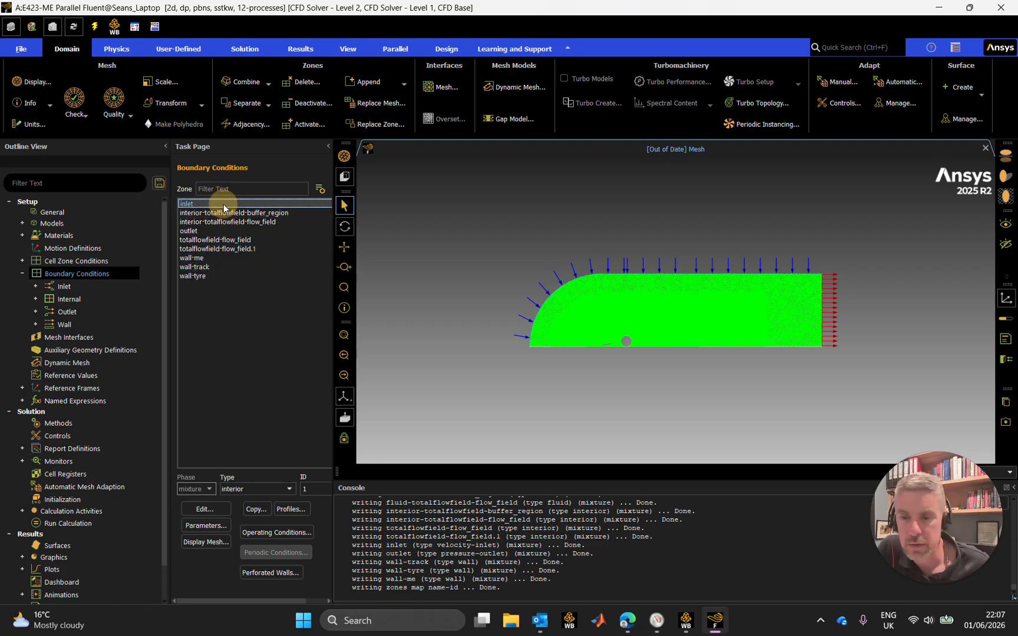
Step: Display individual surfaces on their own in the mesh view, ending with the inlet surface
click(206, 542)
click(383, 350)
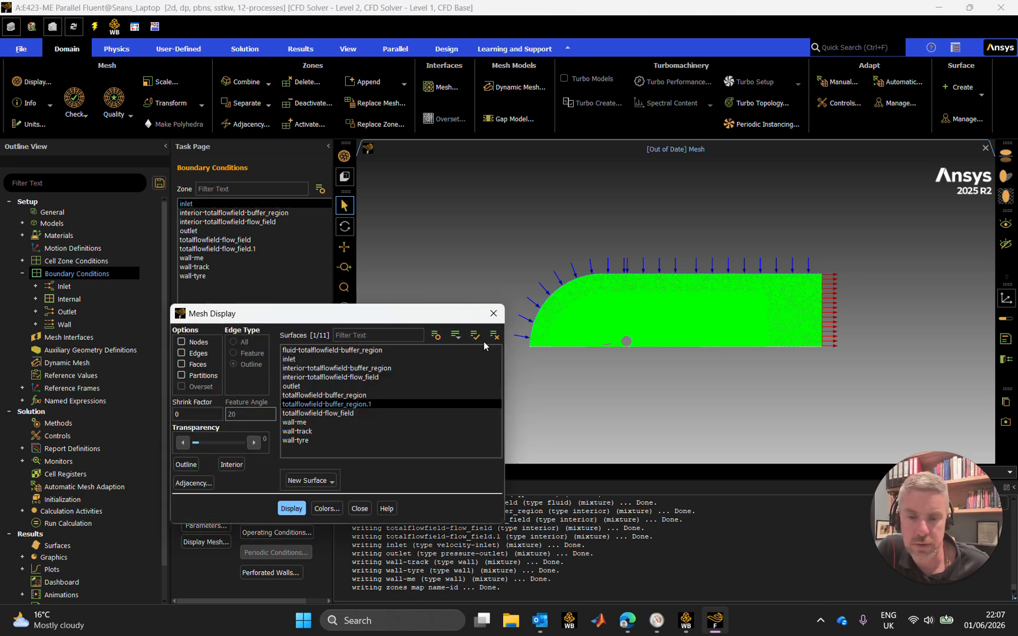
click(291, 508)
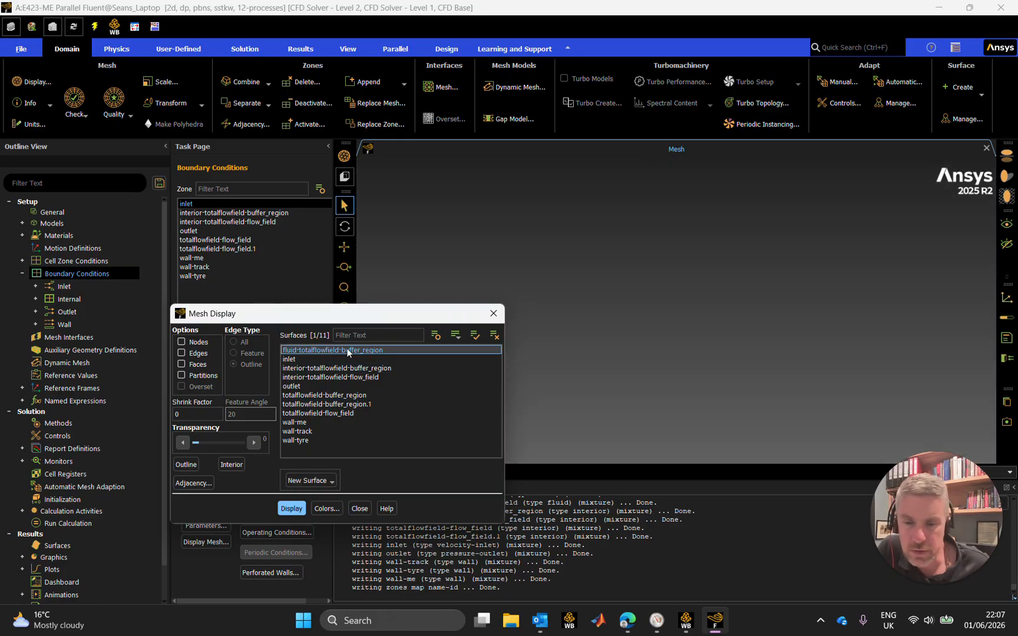
click(313, 359)
click(286, 510)
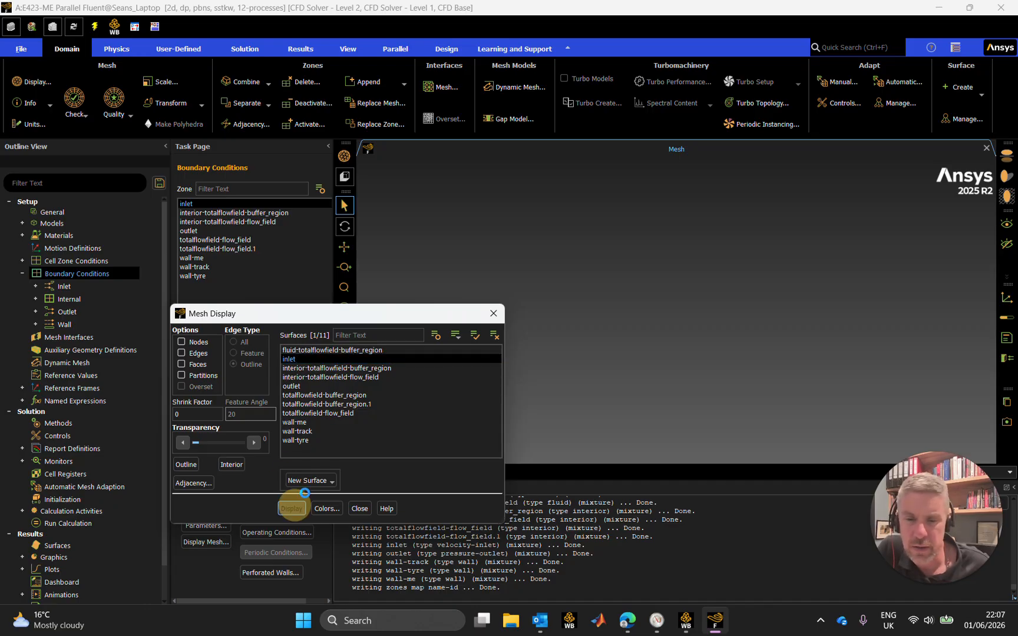
Step: Display interior-totalflowfield-buffer_region, interior-totalflowfield-flow_field and outlet one at a time in the mesh view
click(348, 360)
click(349, 368)
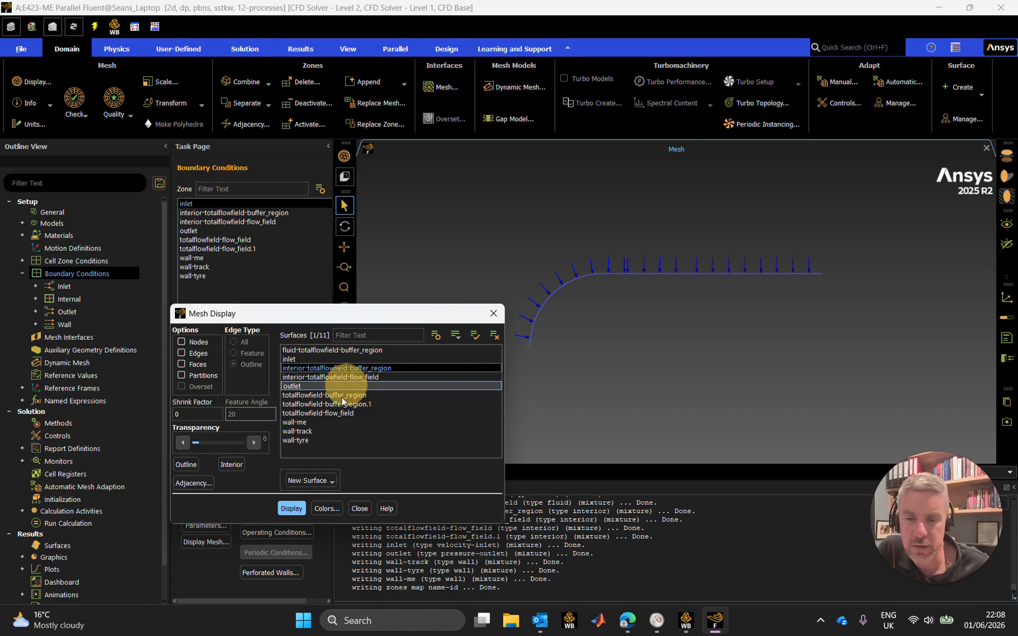
click(293, 511)
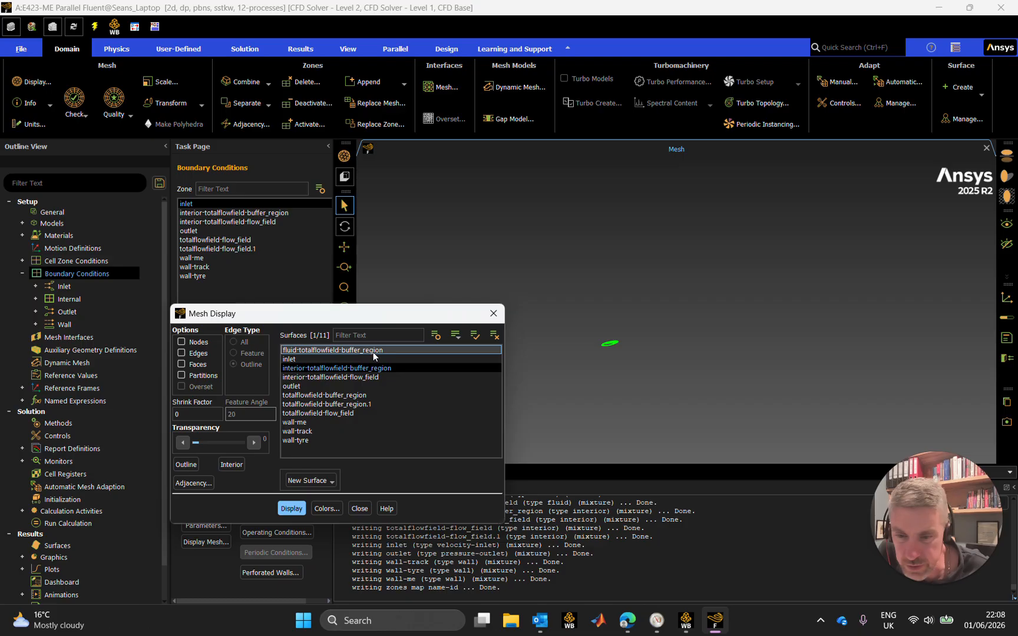
click(335, 369)
click(334, 378)
click(291, 508)
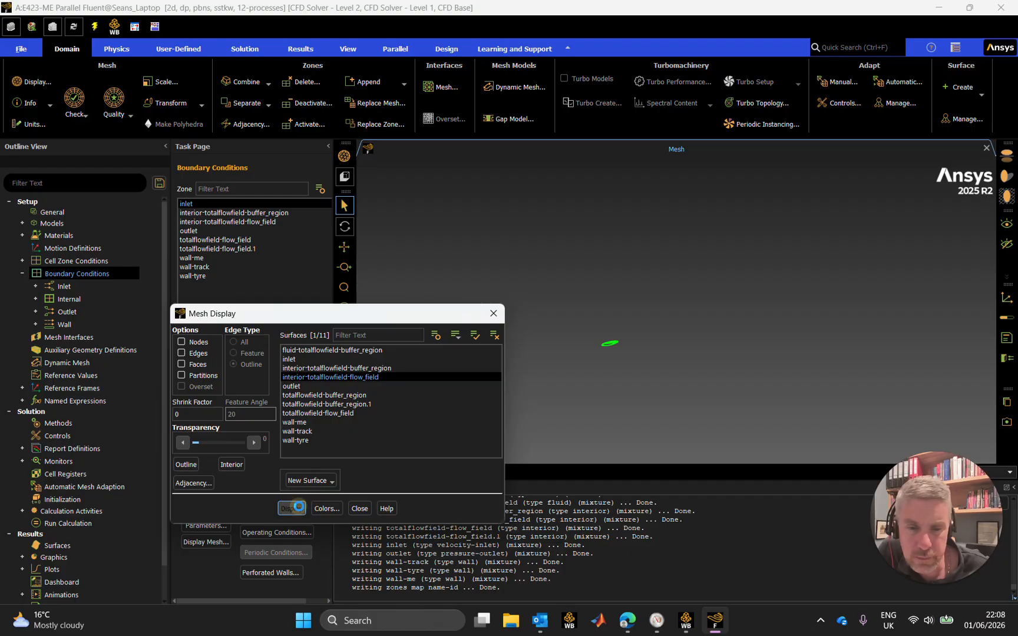
click(331, 378)
click(315, 386)
click(299, 509)
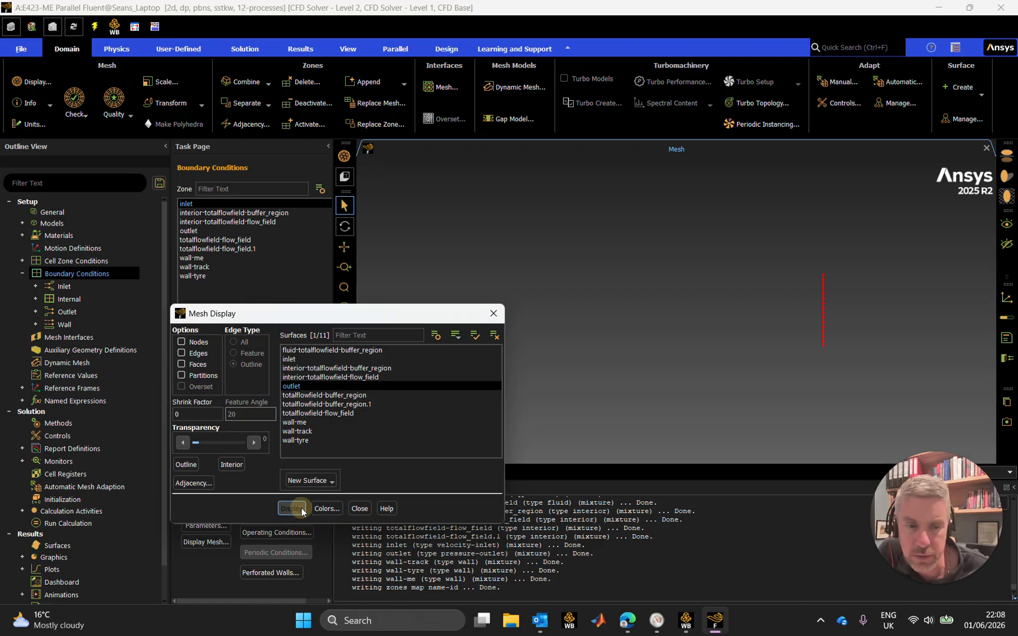
Step: Display totalflowfield-buffer_region, totalflowfield-buffer_region.1 and totalflowfield-flow_field individually to check the region boundaries
click(298, 386)
click(316, 395)
click(298, 508)
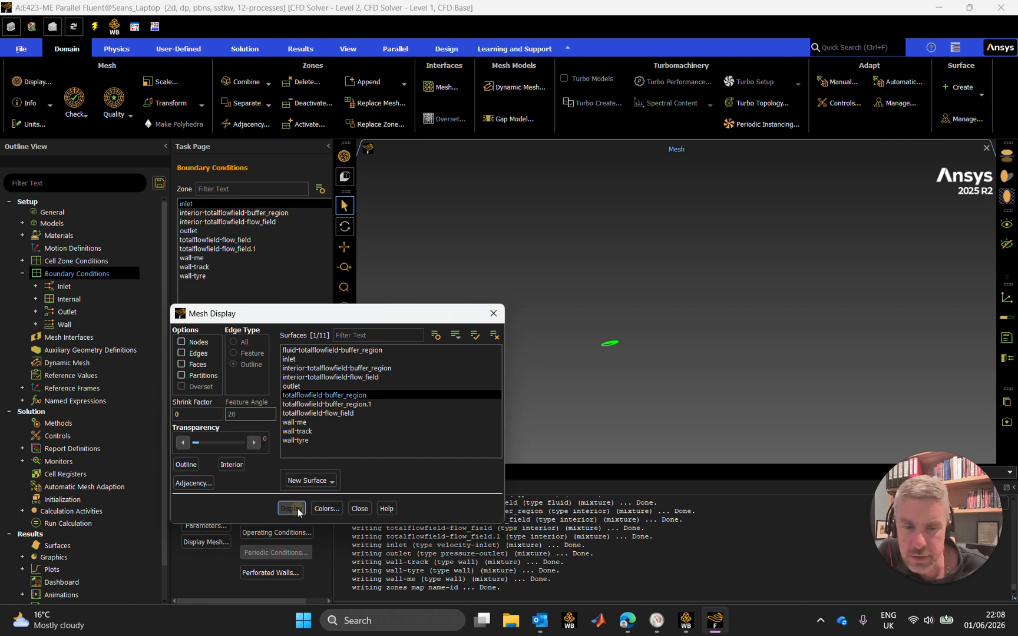
click(324, 404)
click(298, 510)
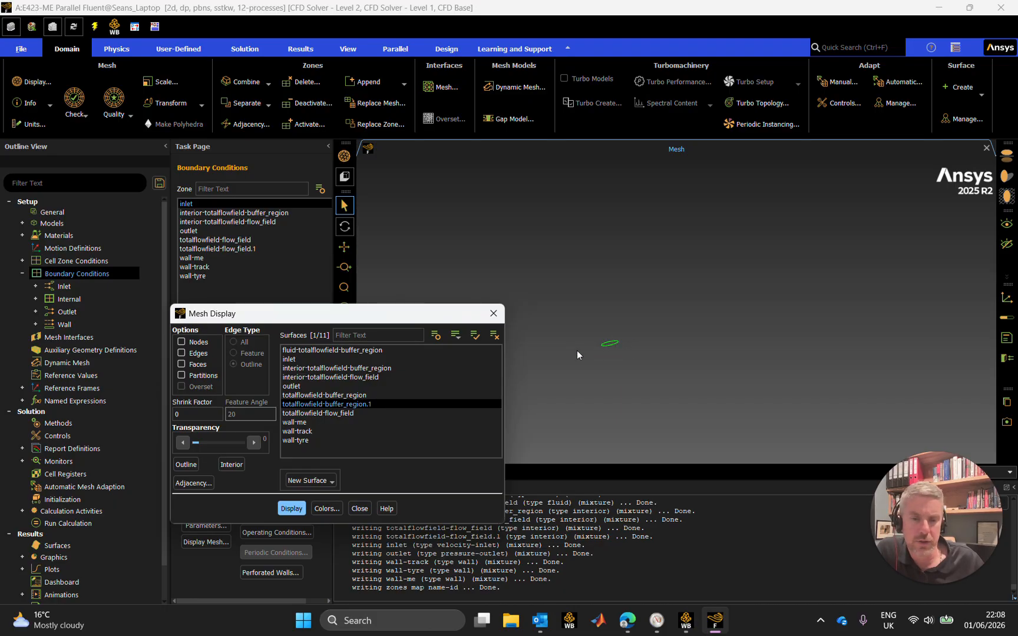
click(362, 413)
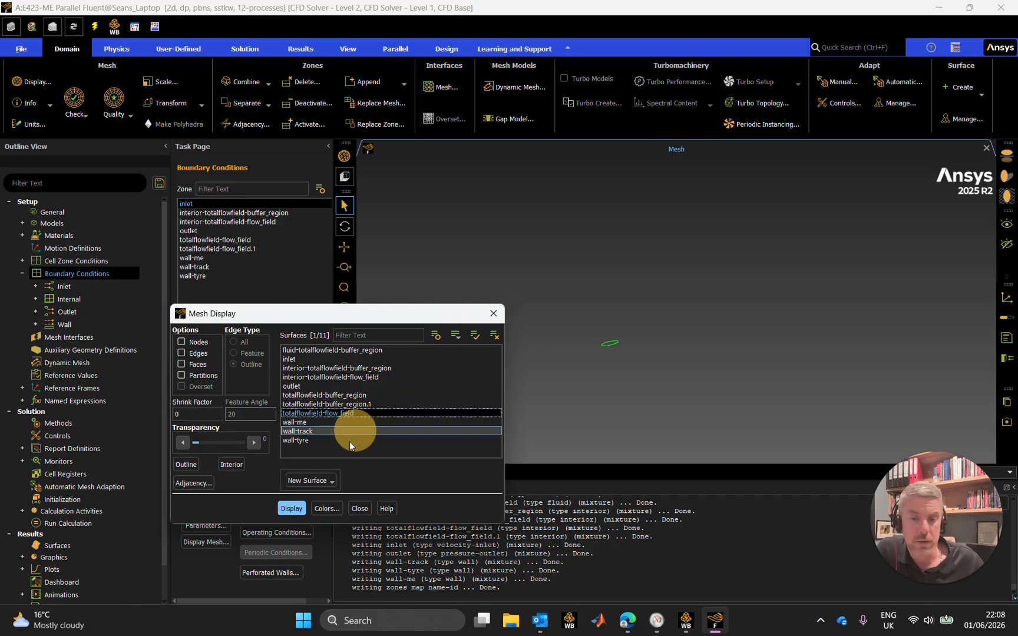
click(298, 510)
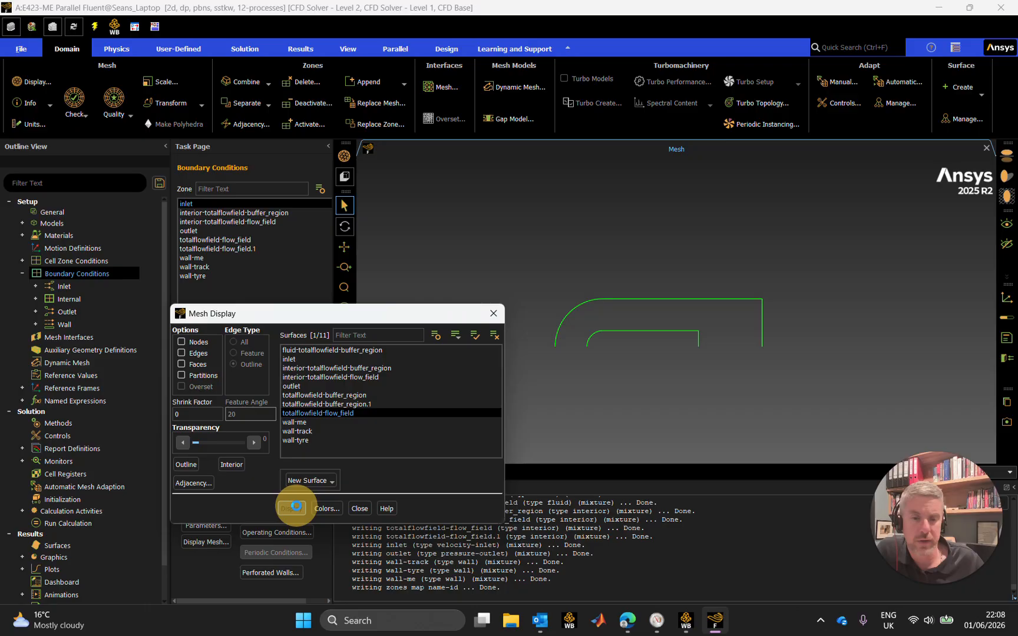
Step: Display wall-me, wall-track and wall-tyre one at a time, and close the mesh display settings
click(346, 414)
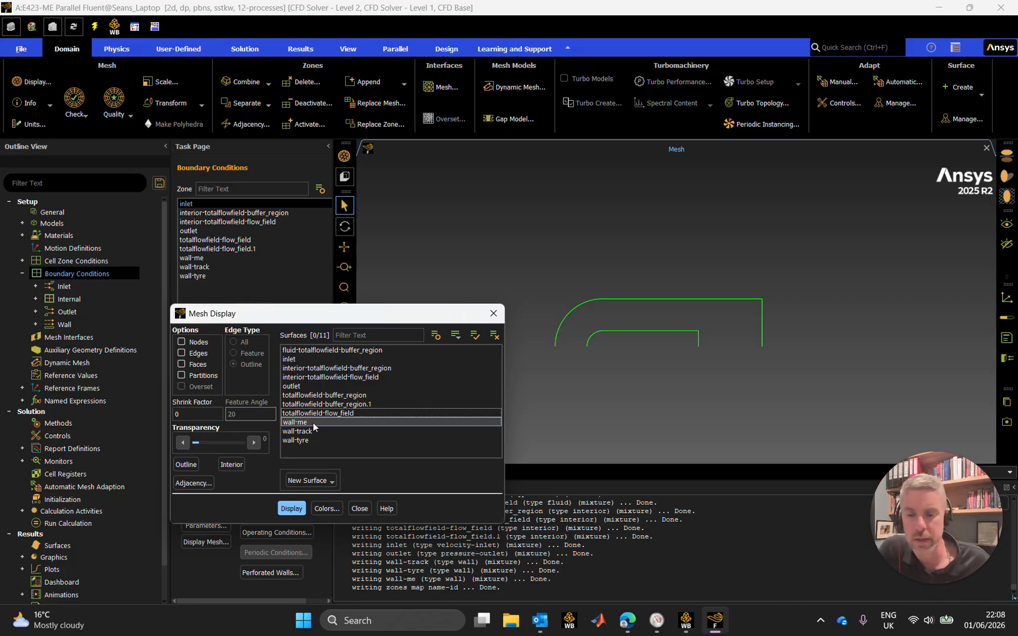
click(314, 425)
click(293, 510)
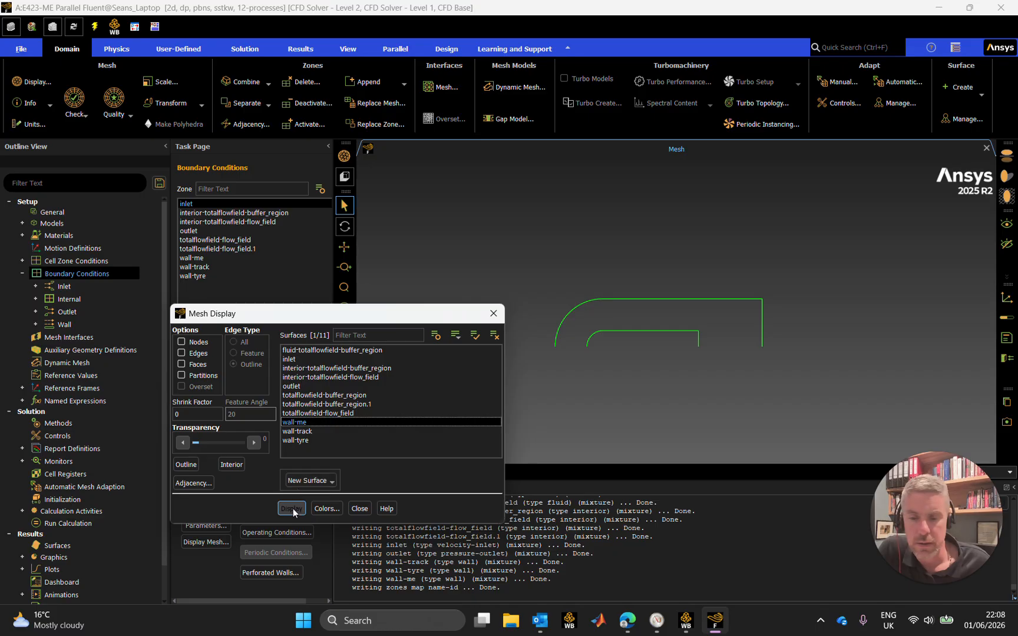
click(313, 432)
click(293, 508)
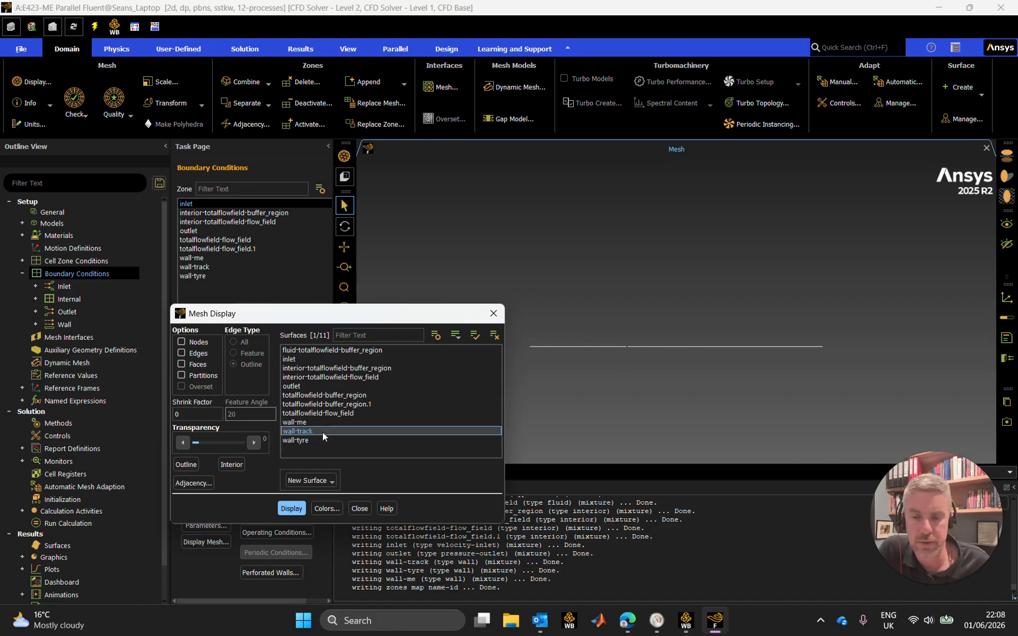
click(304, 441)
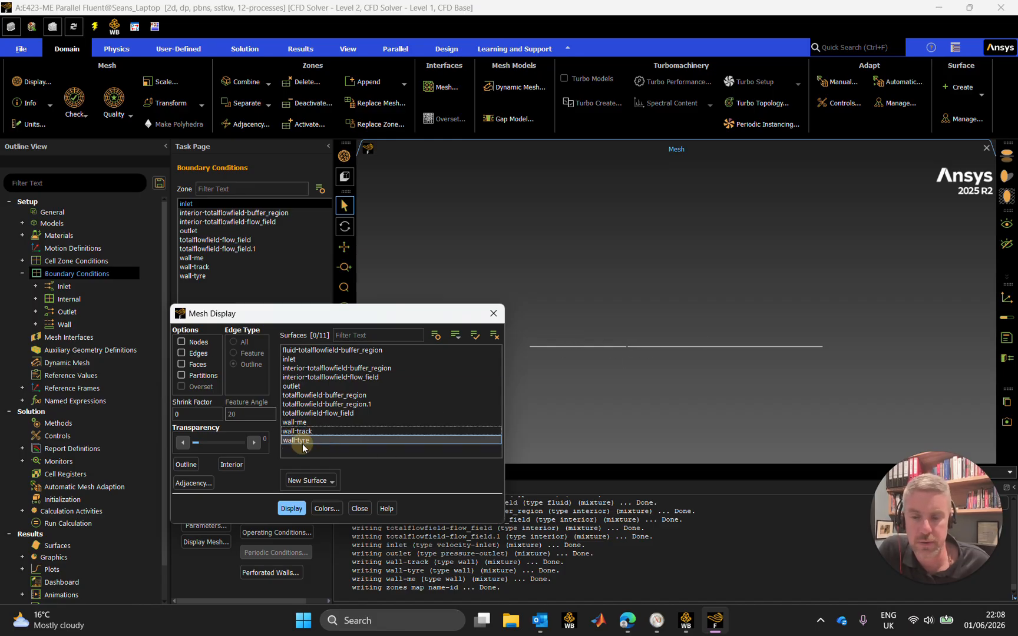
click(291, 509)
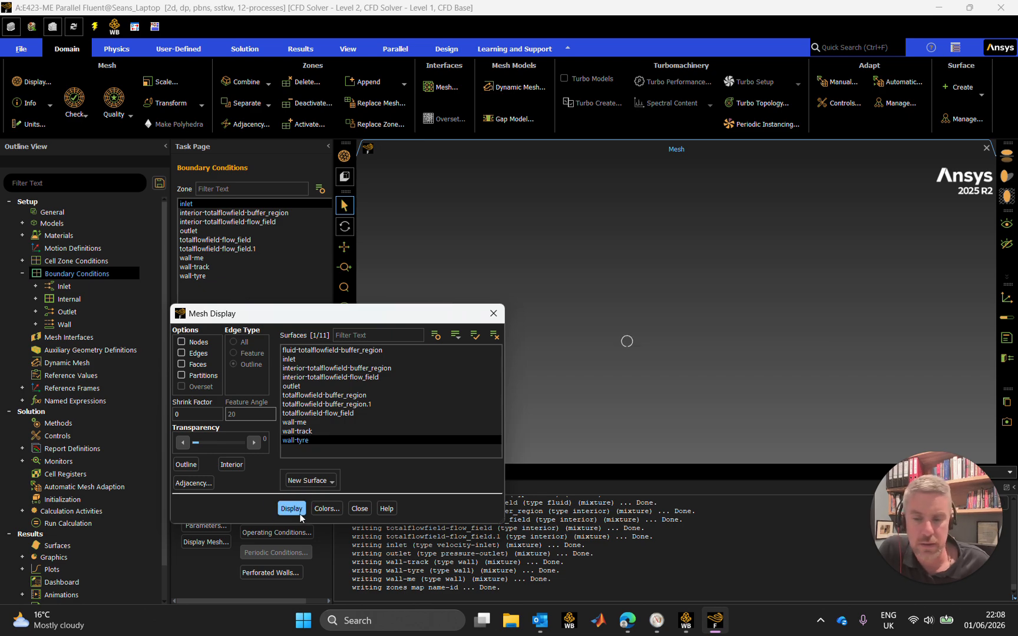
click(360, 509)
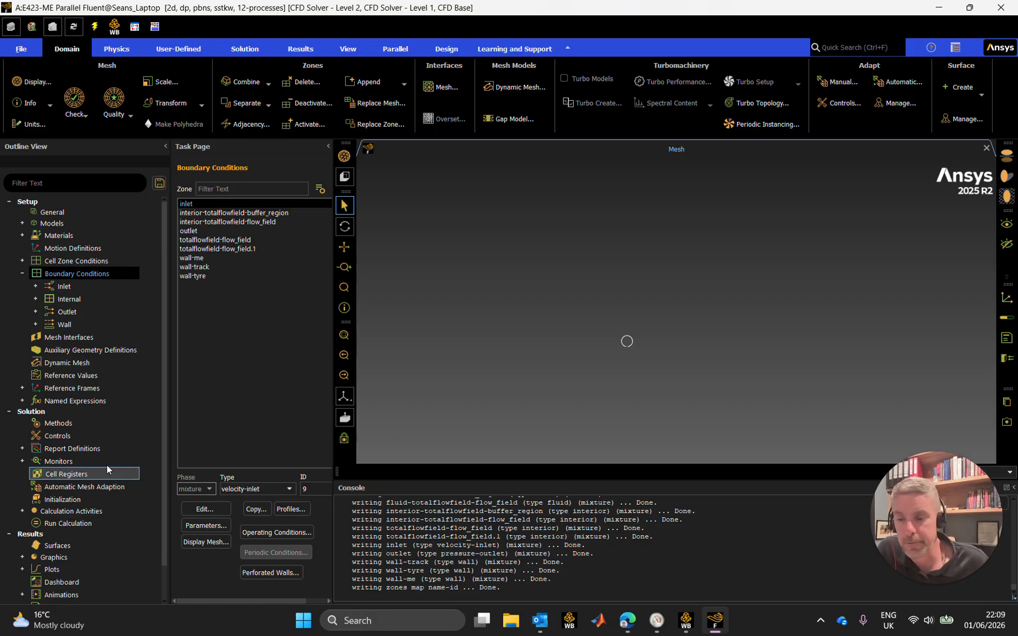
Step: Run the 600-iteration calculation, accepting initialization of the case, and review the scaled residuals plot and console values
click(76, 526)
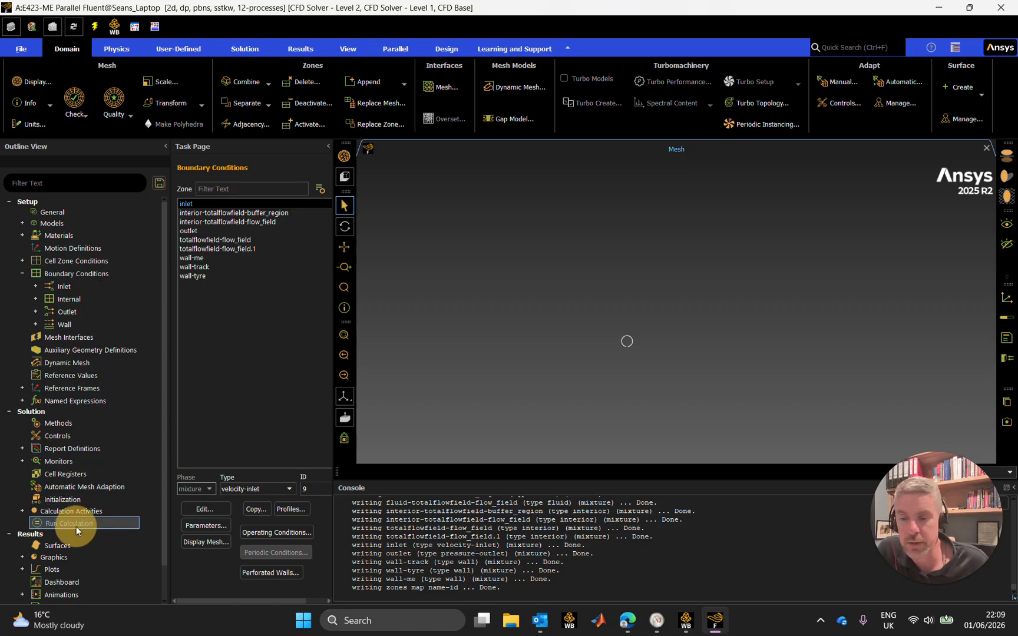
click(276, 445)
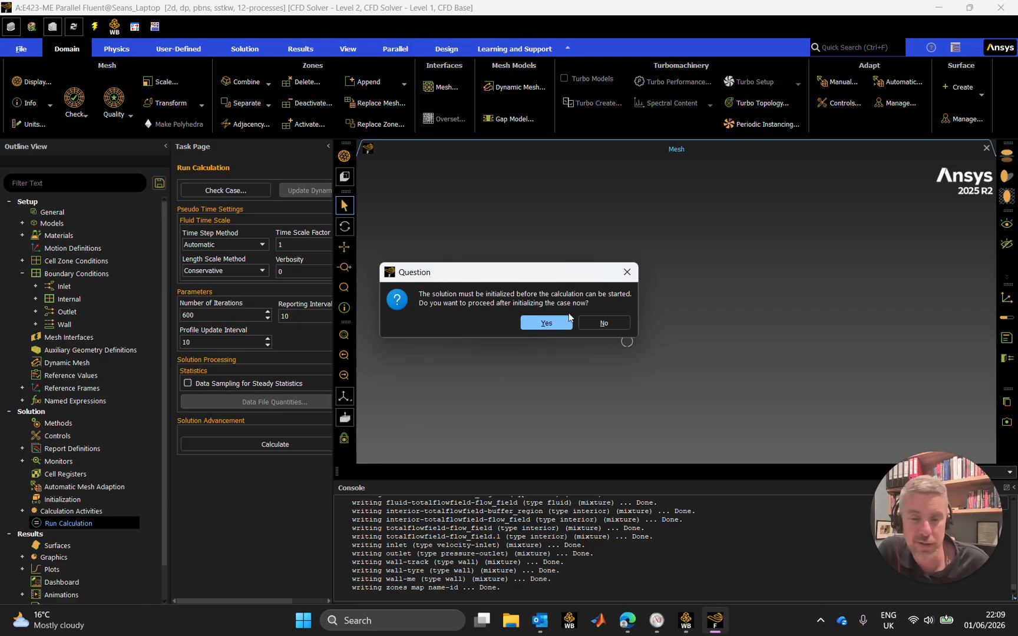
click(554, 321)
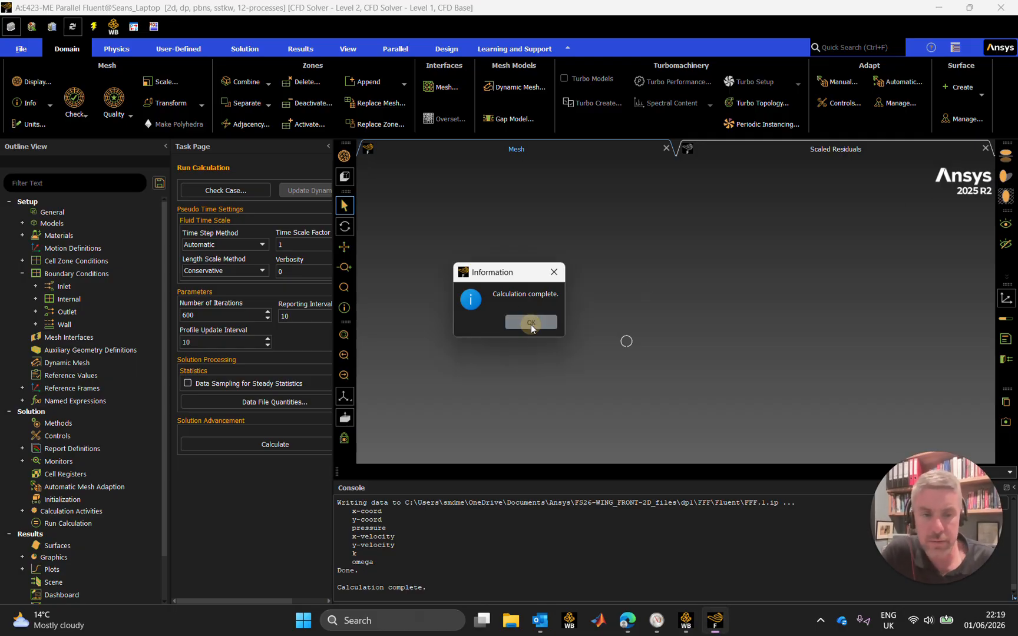
click(533, 322)
click(789, 152)
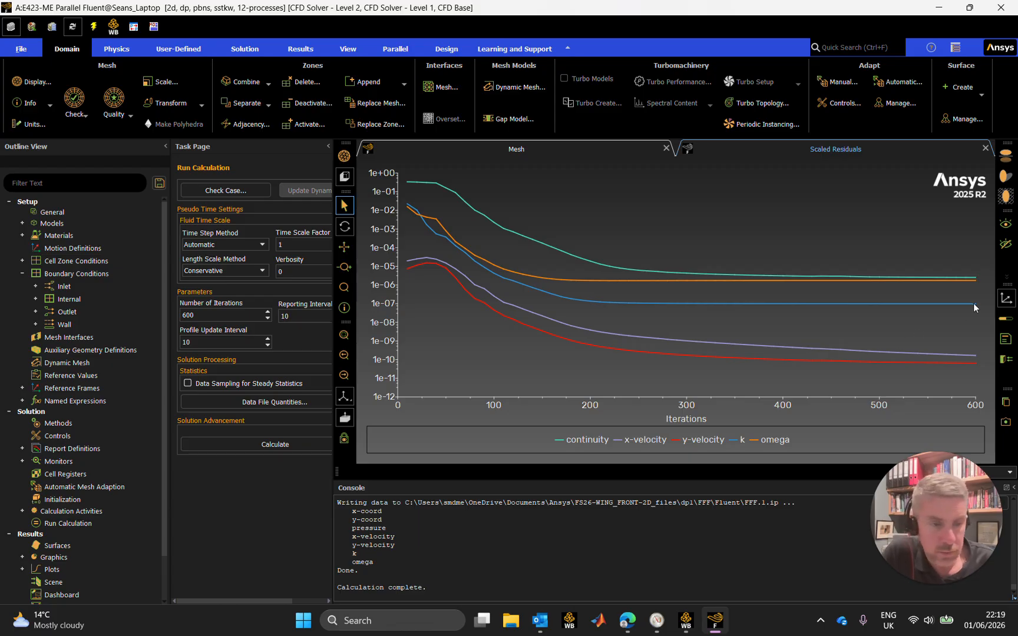
scroll(678, 523, up, 3)
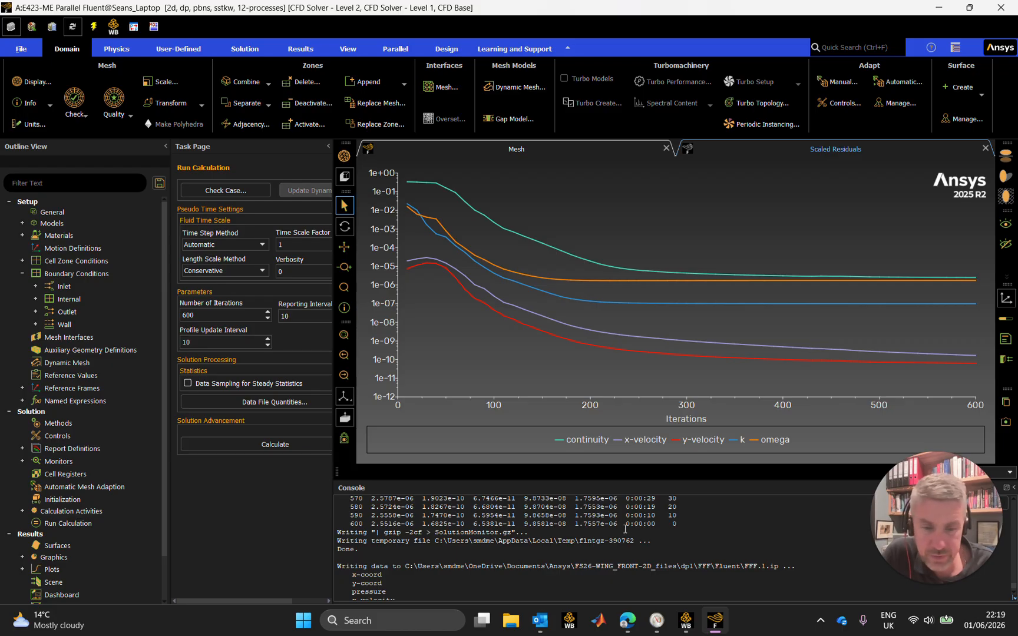
Step: Display the contour-vel velocity magnitude contours with no surfaces selected, and examine the flow around the wing and tyre
click(22, 556)
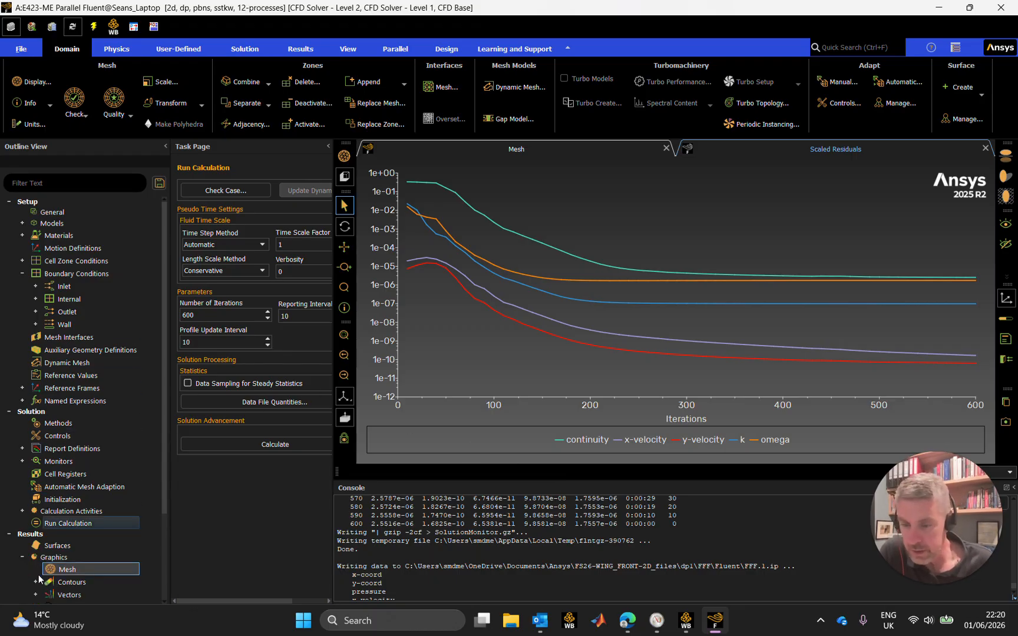
scroll(80, 554, down, 1)
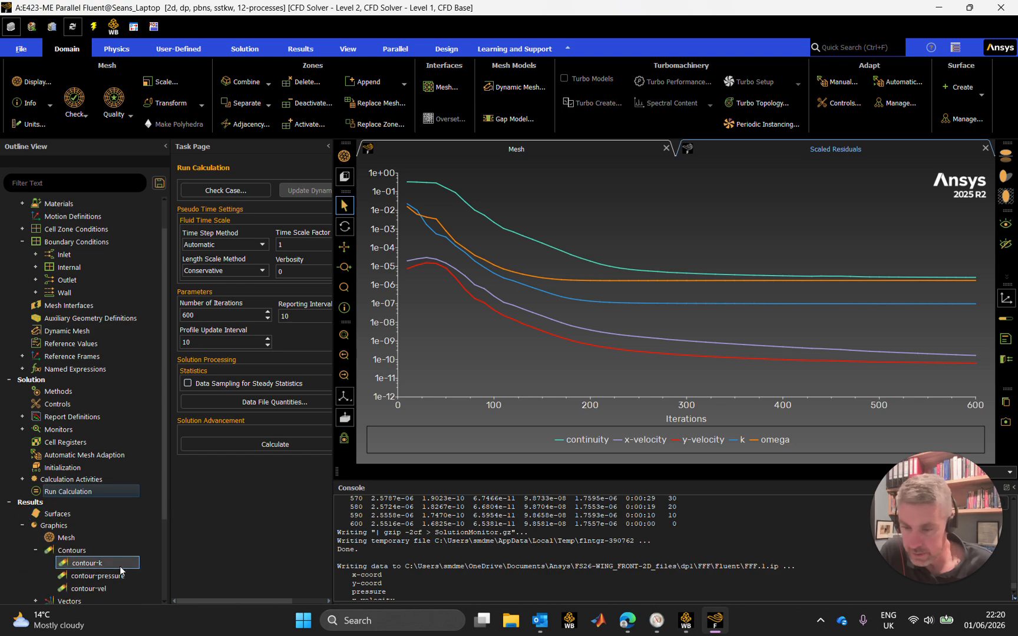
double_click(98, 588)
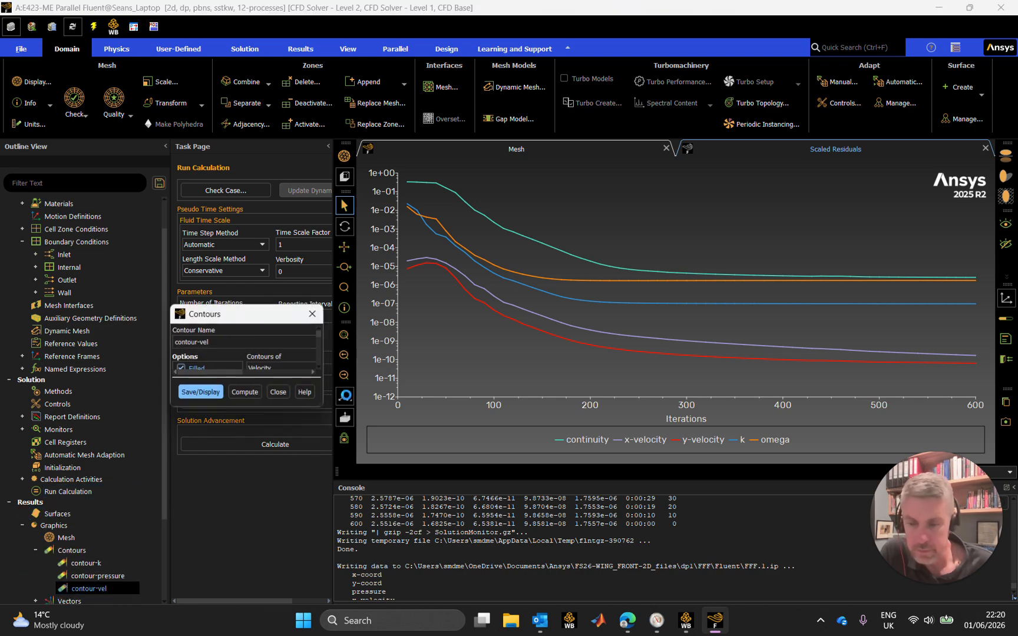
click(463, 430)
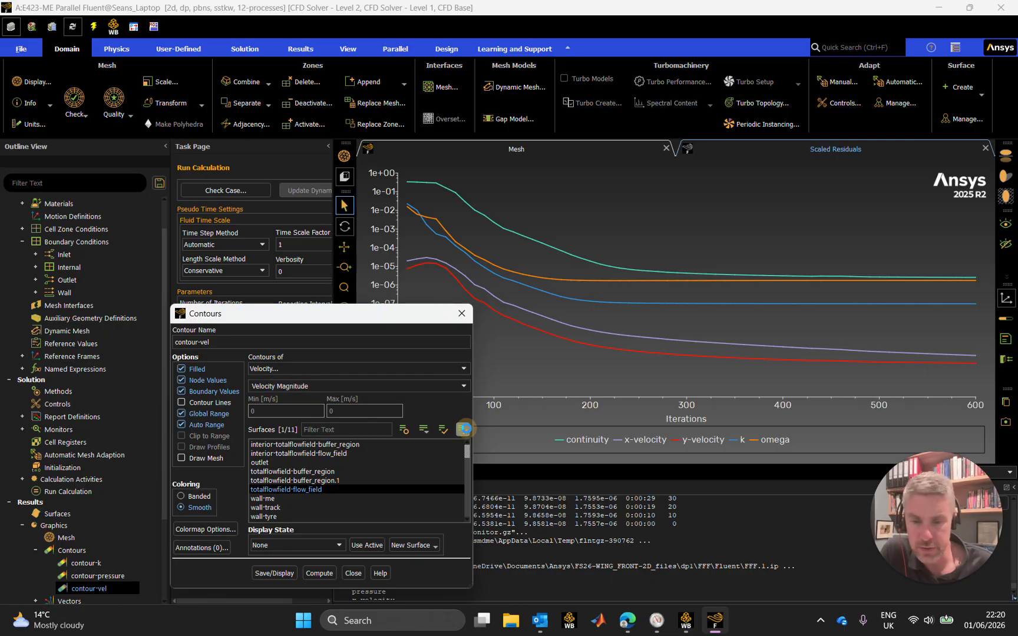
click(274, 574)
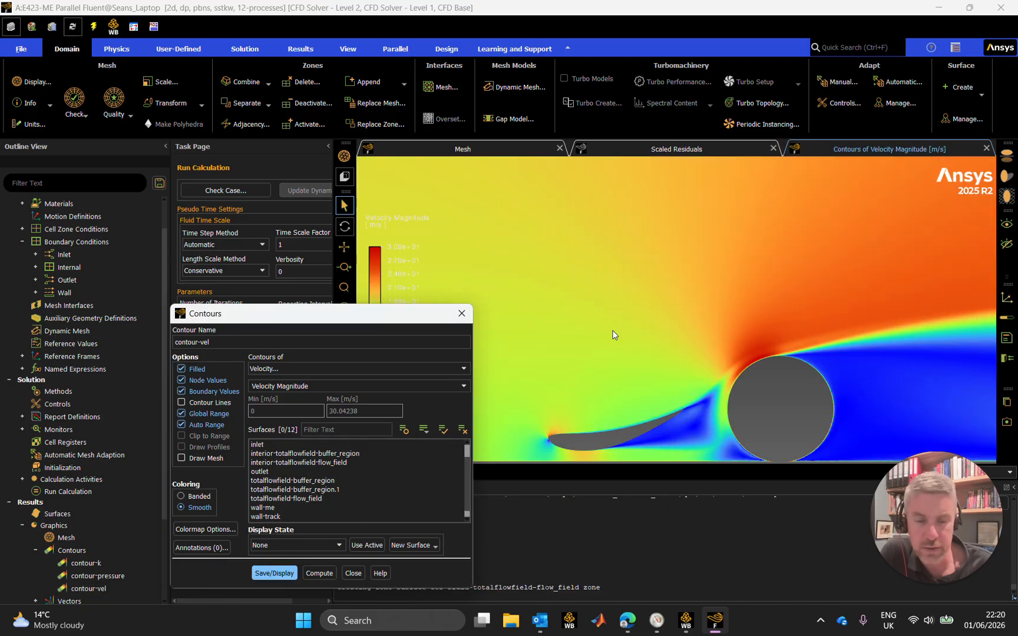
scroll(726, 375, down, 5)
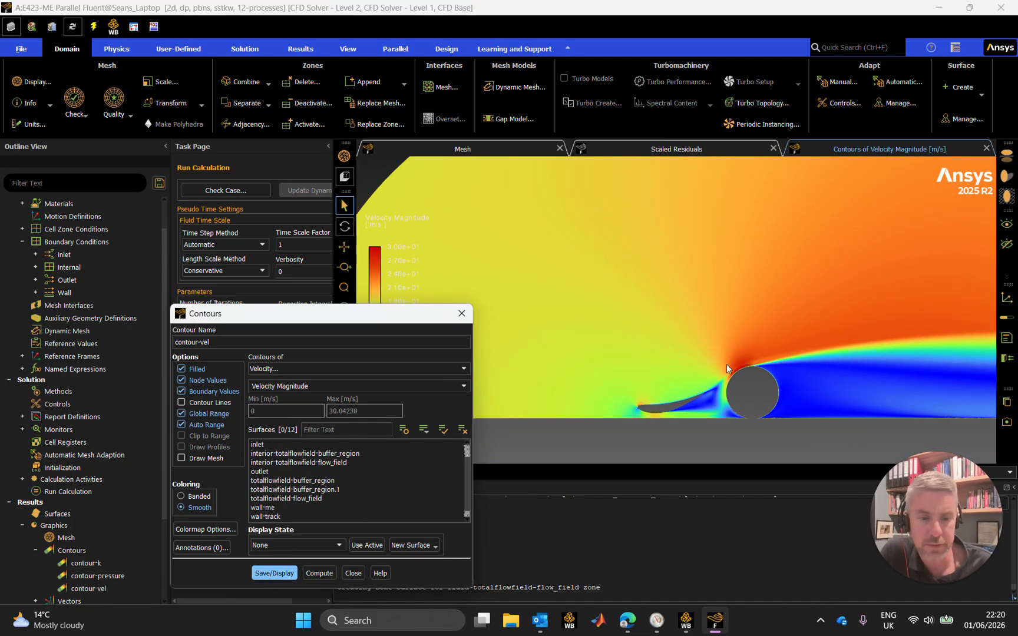
scroll(732, 370, up, 3)
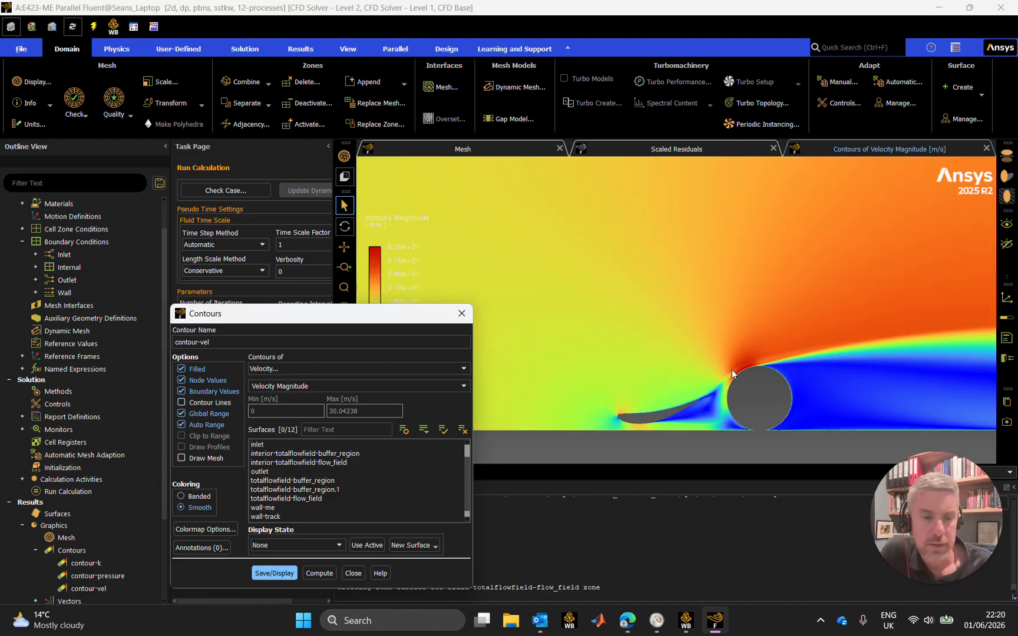
click(462, 314)
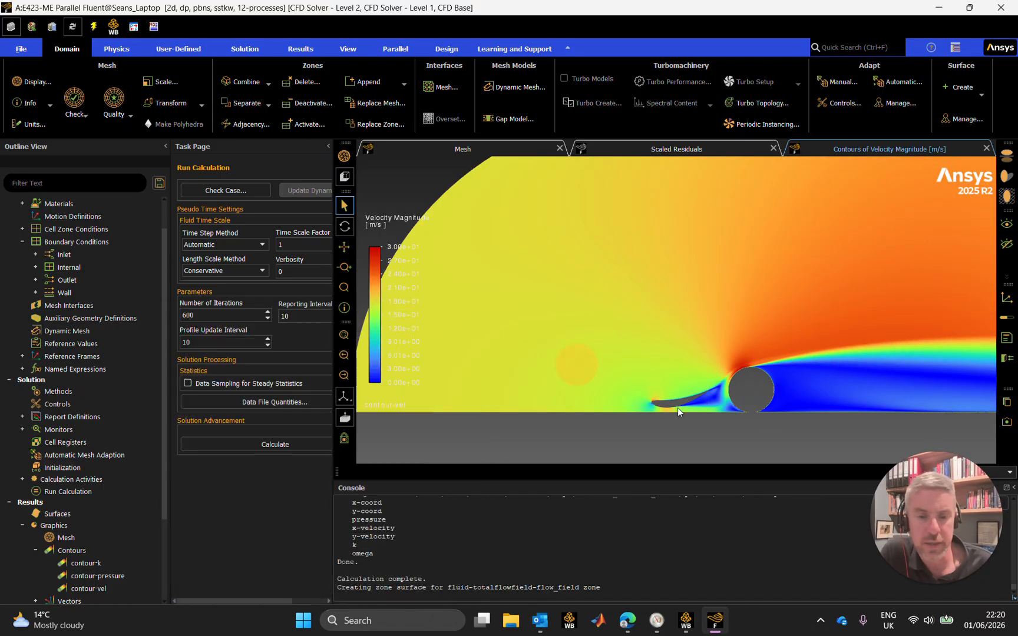
scroll(693, 405, up, 4)
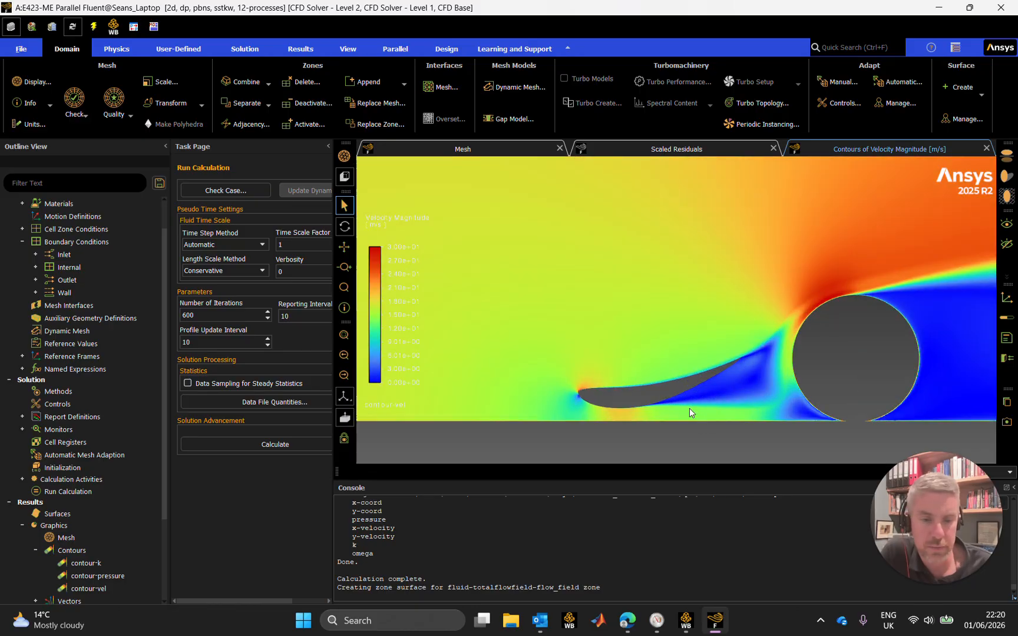
scroll(729, 360, down, 6)
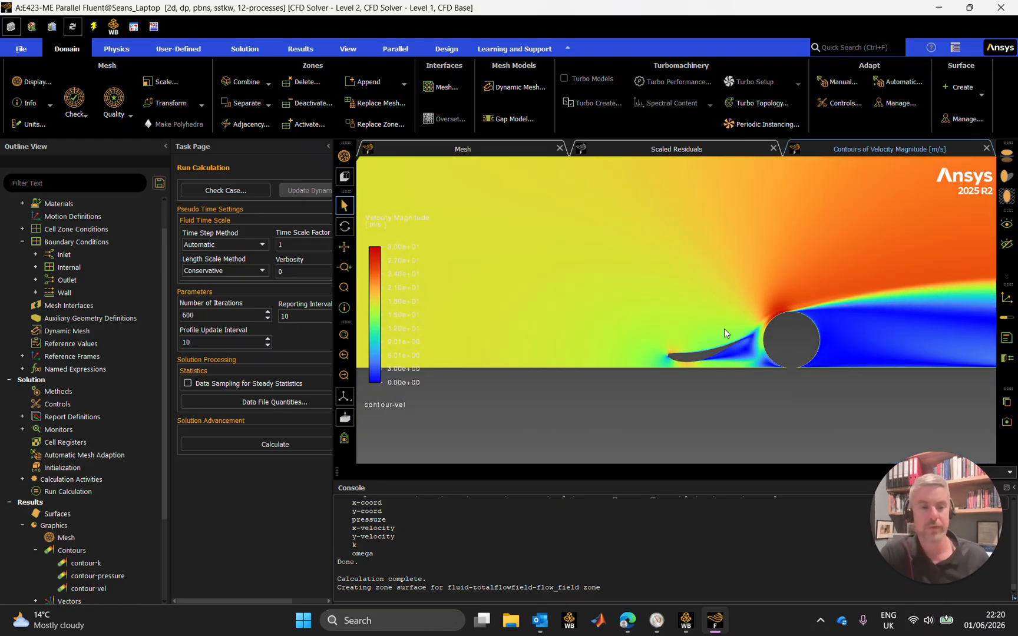
drag(719, 343, 607, 349)
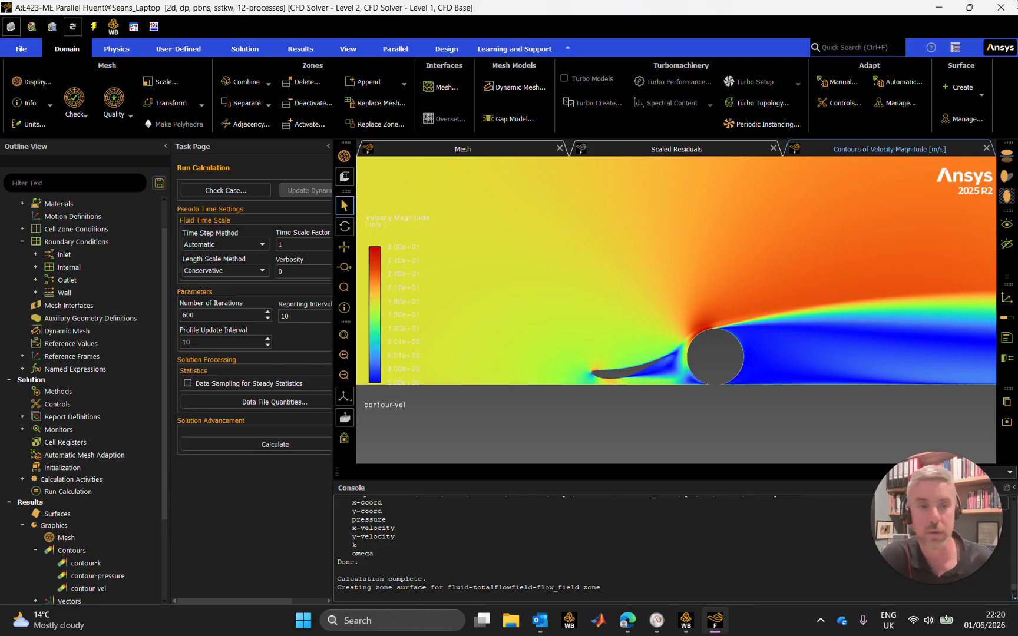
Step: Quit Fluent, keeping the settings changes for current and future calculations
click(1003, 7)
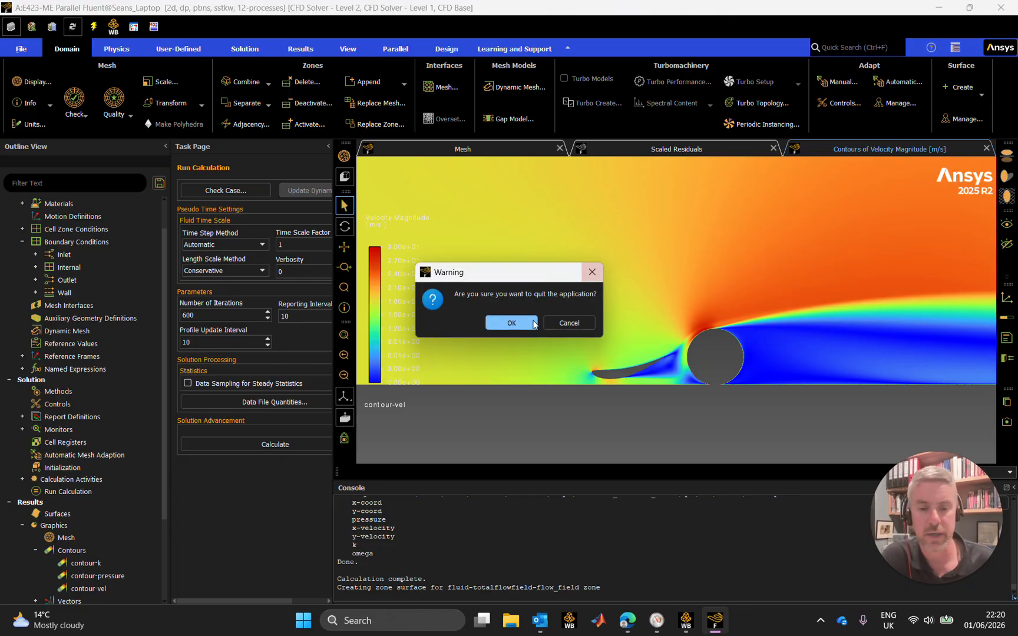
click(515, 320)
click(242, 356)
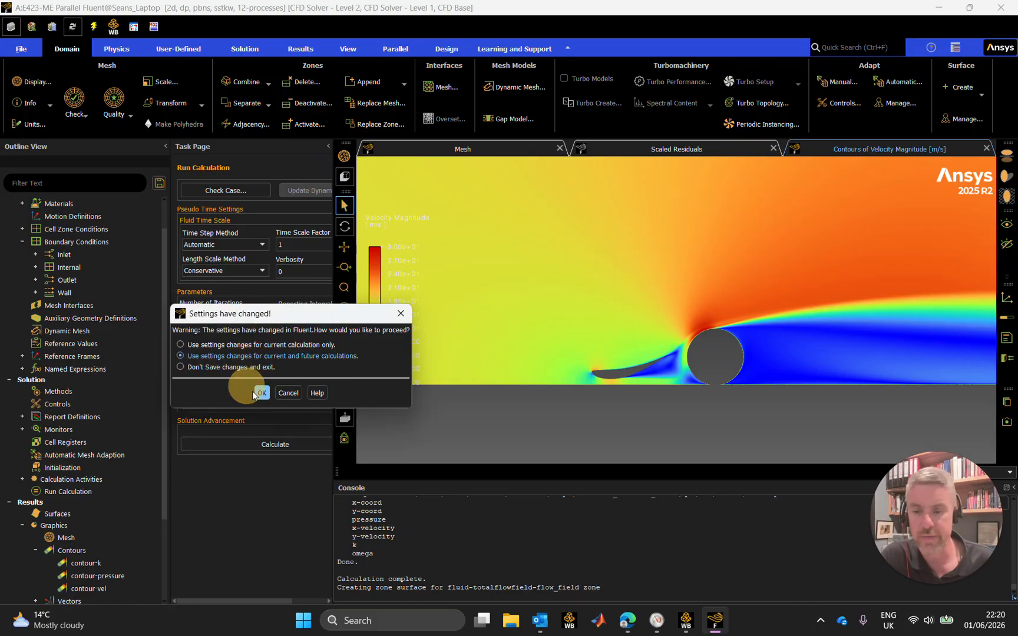
click(262, 393)
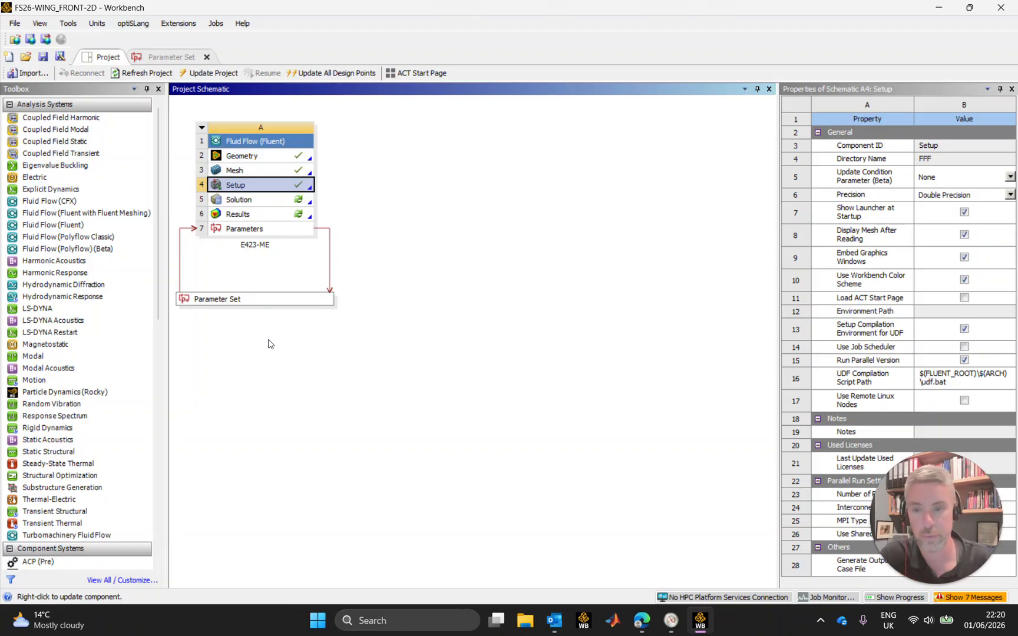
Step: Open the parameter set and compare the geometry, mesh and force parameters of DP 0 and DP 1 in the design points table
click(285, 298)
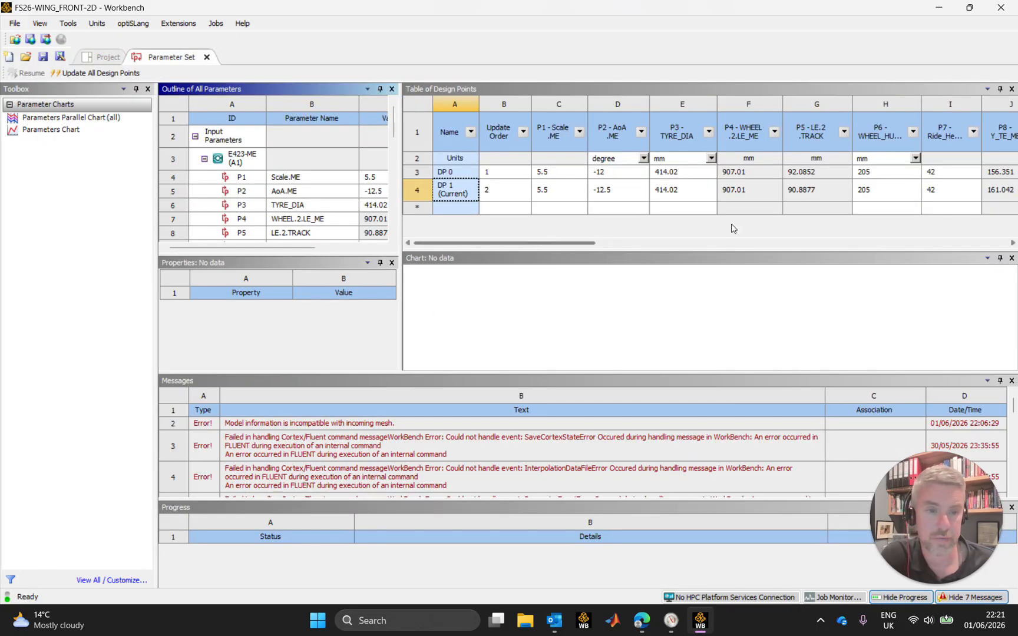
drag(484, 244, 498, 246)
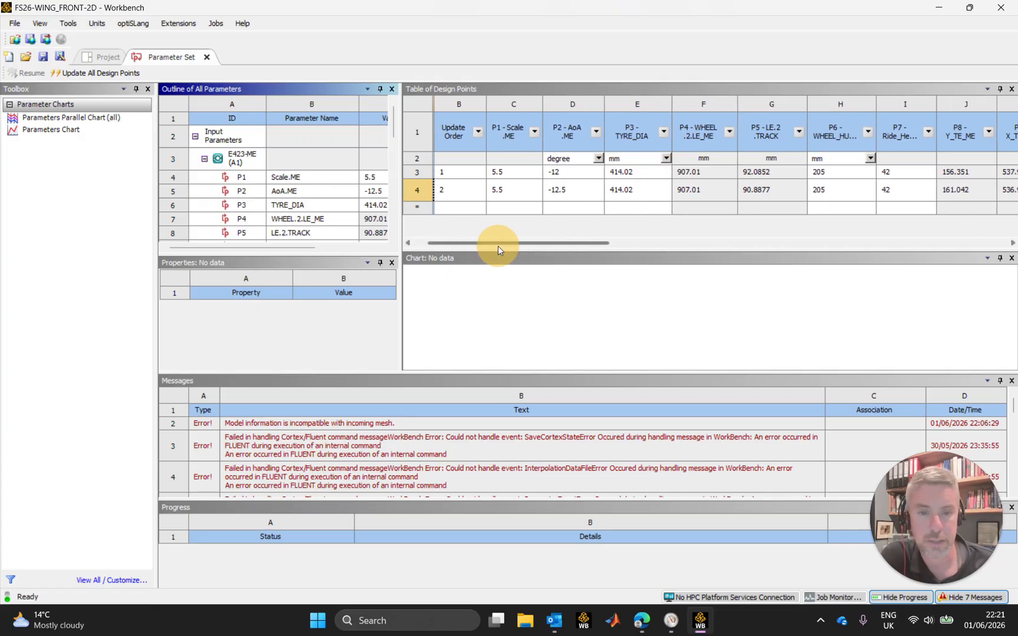
click(557, 188)
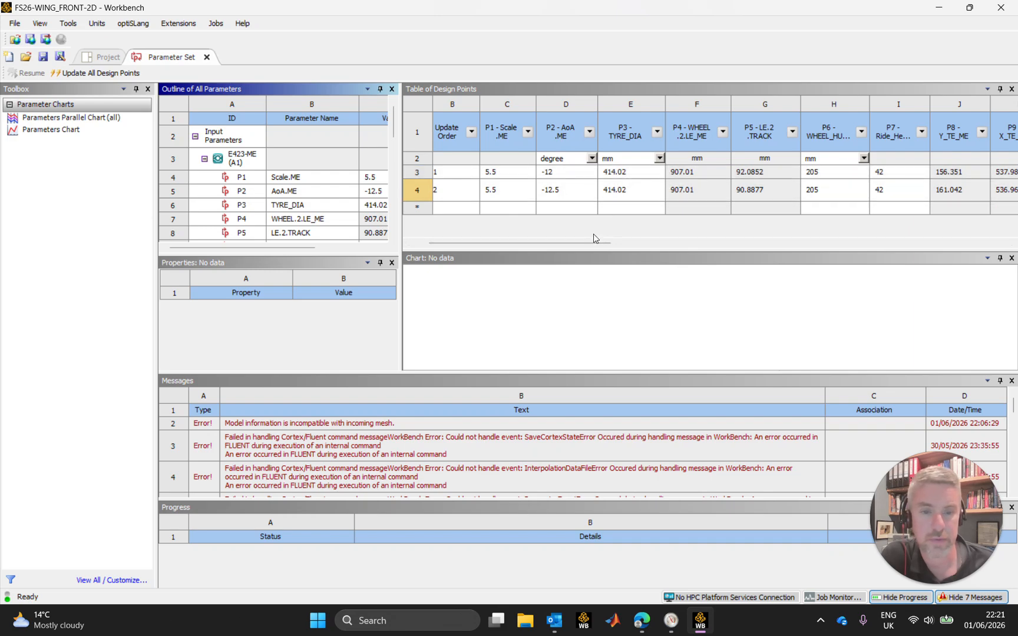
drag(585, 244, 639, 249)
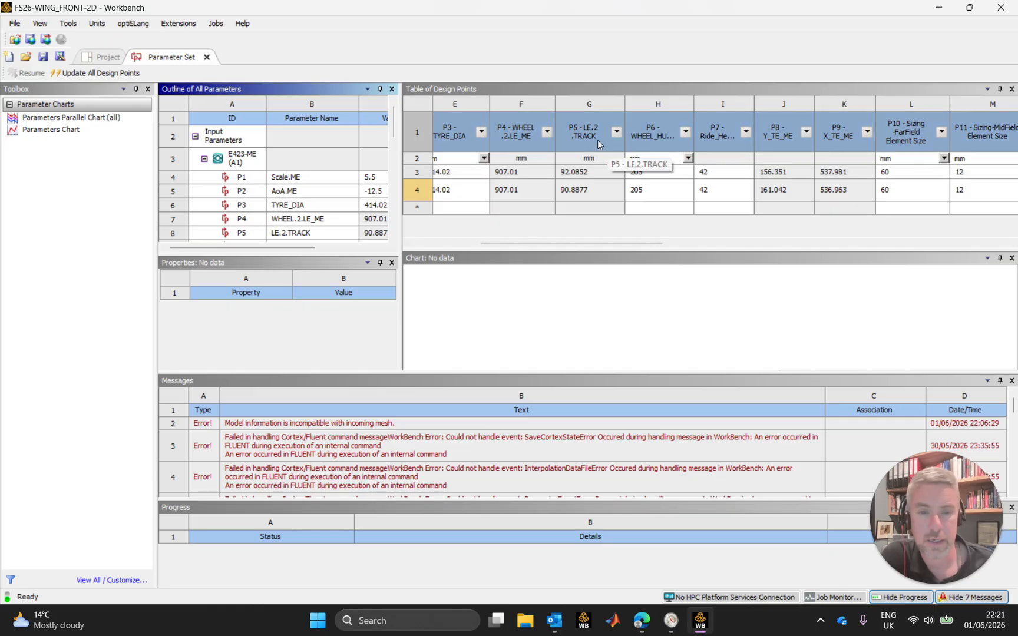
click(597, 197)
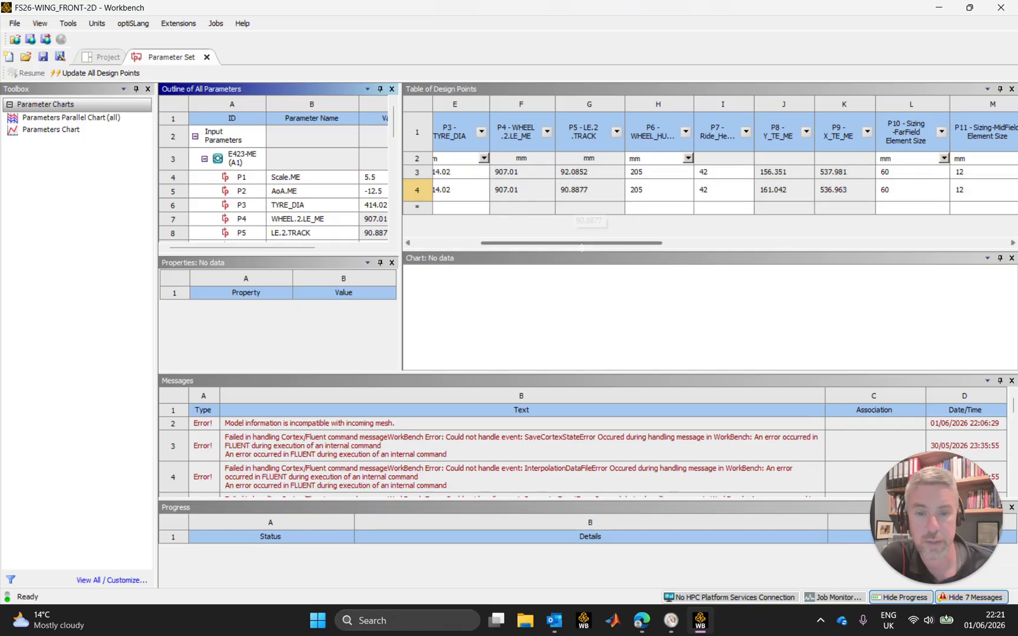
drag(582, 242, 561, 244)
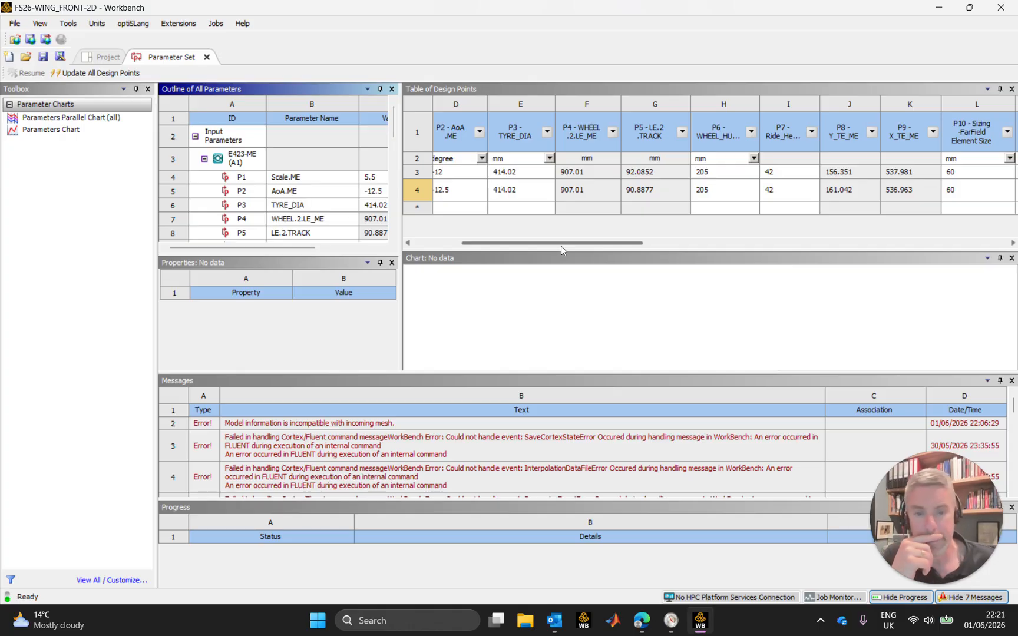
drag(561, 246, 627, 250)
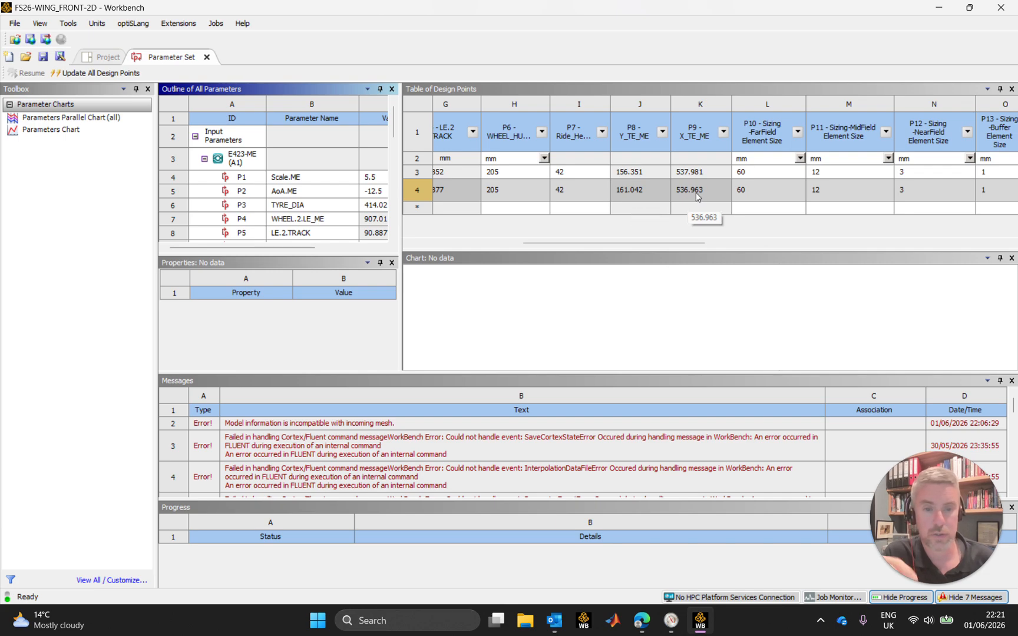
drag(684, 243, 849, 218)
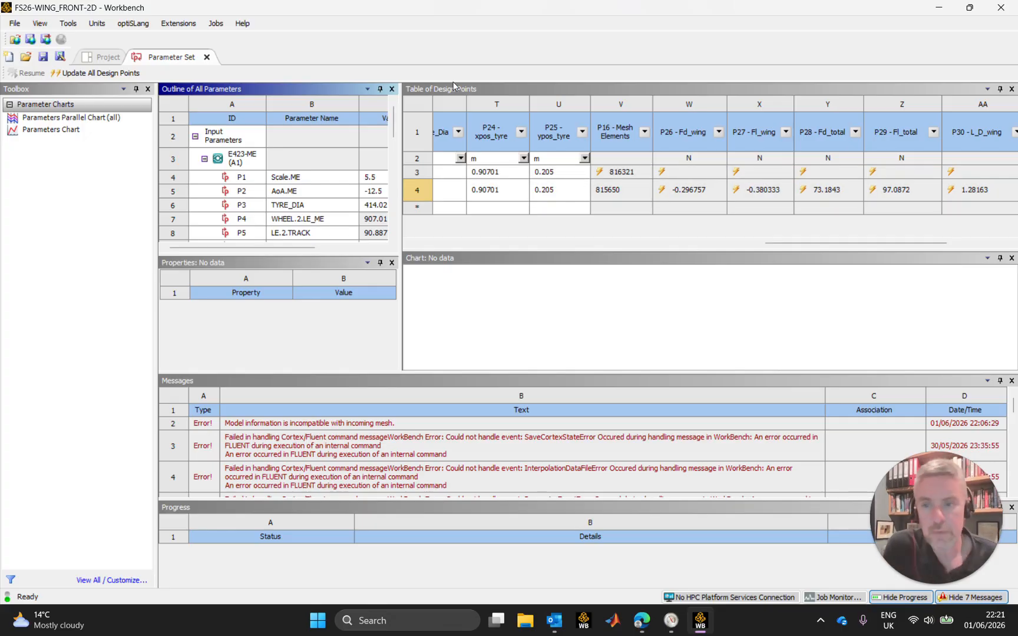
Step: Check the cell states in the project schematic, and review the wing and total force outputs of the design points
click(105, 57)
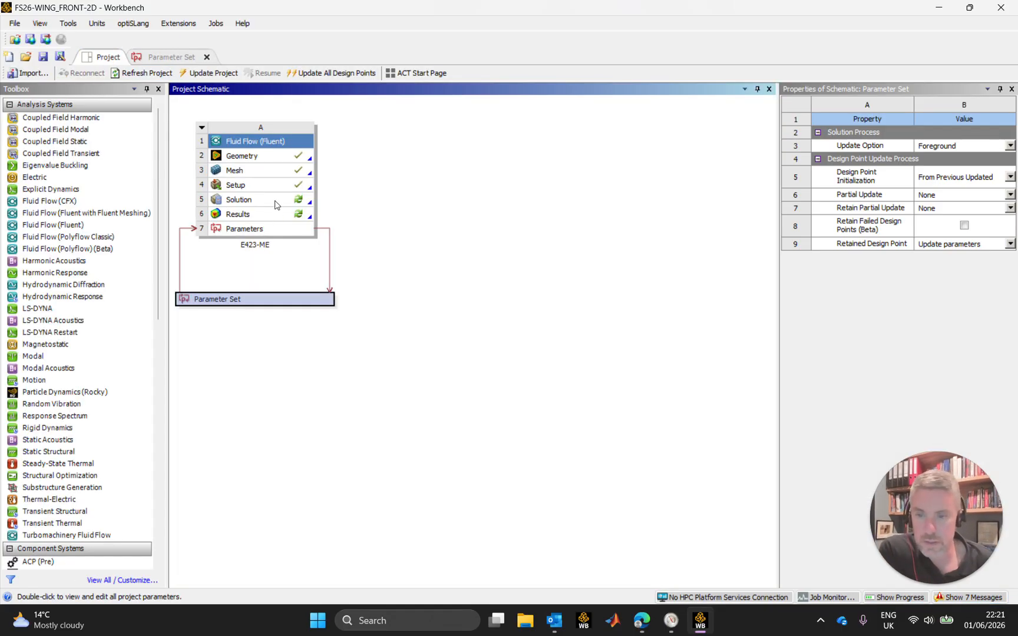
click(167, 59)
drag(584, 243, 918, 261)
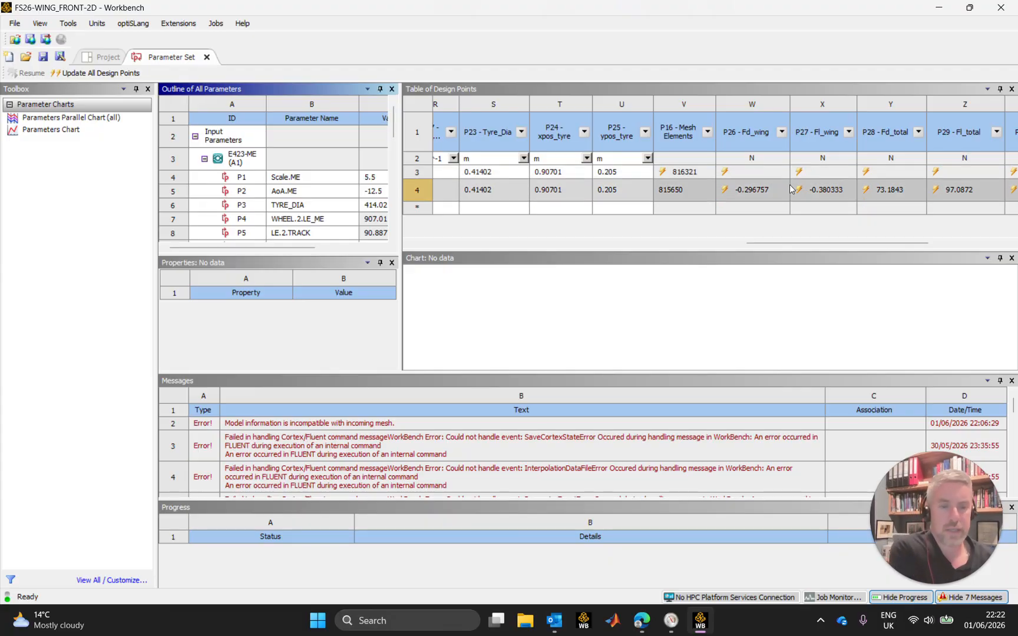
drag(810, 242, 448, 246)
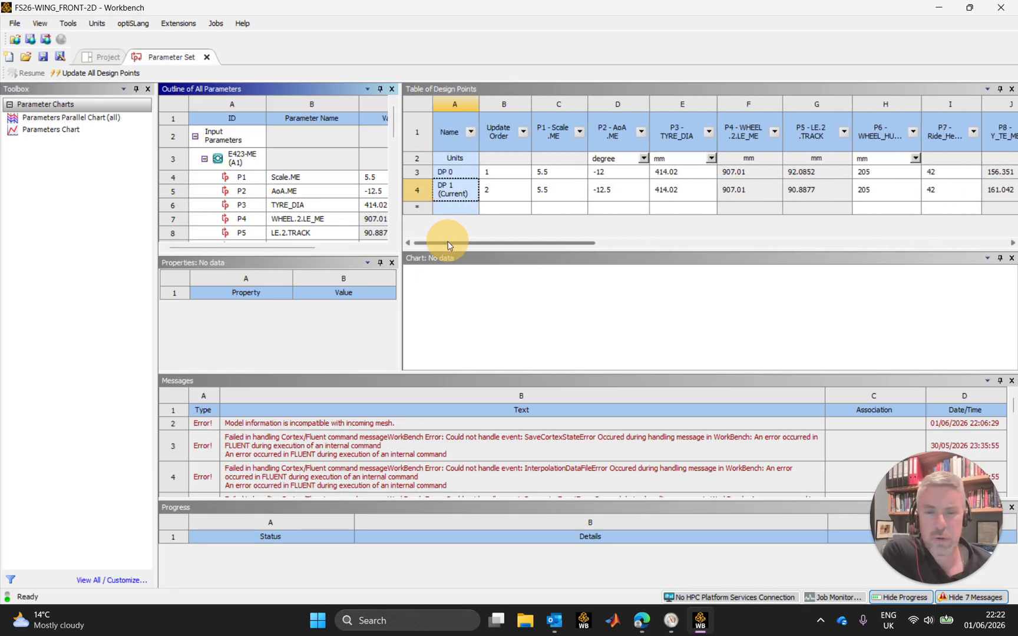
Step: Add a design point with P2 - AoA.ME set to -13 degrees, and retain its data
click(610, 209)
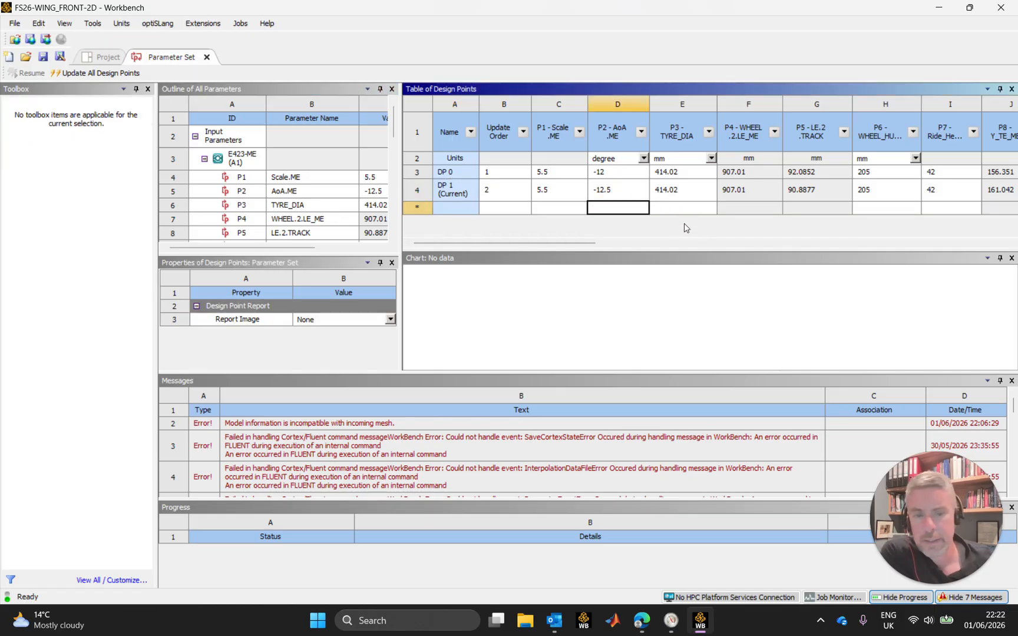
text(-13)
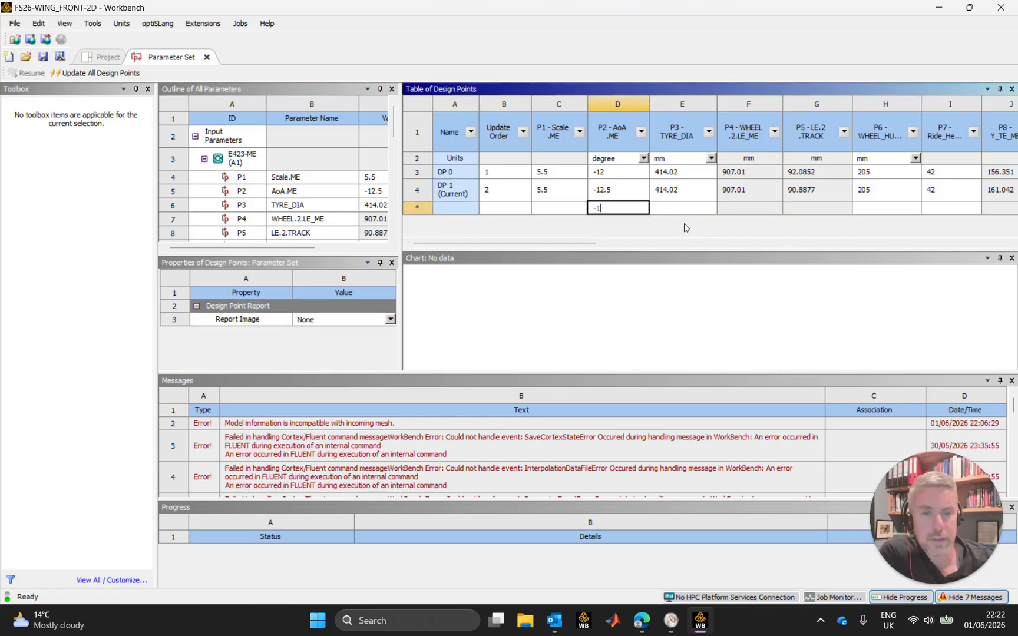
key(Return)
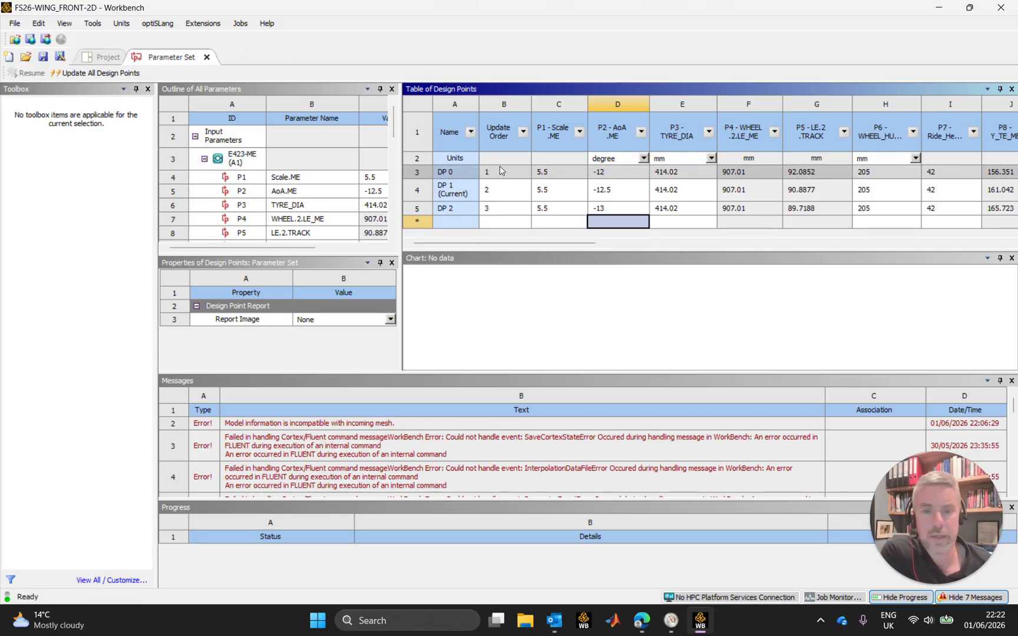
drag(469, 242, 952, 257)
click(860, 208)
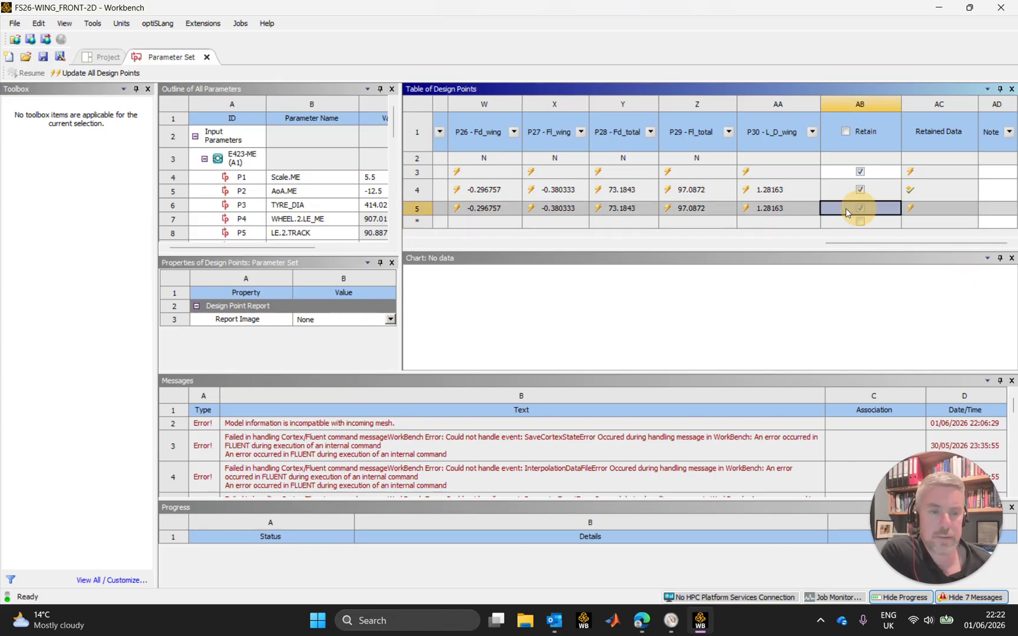
Step: Make DP 2 the current design point and check its row in the table of design points
right_click(774, 209)
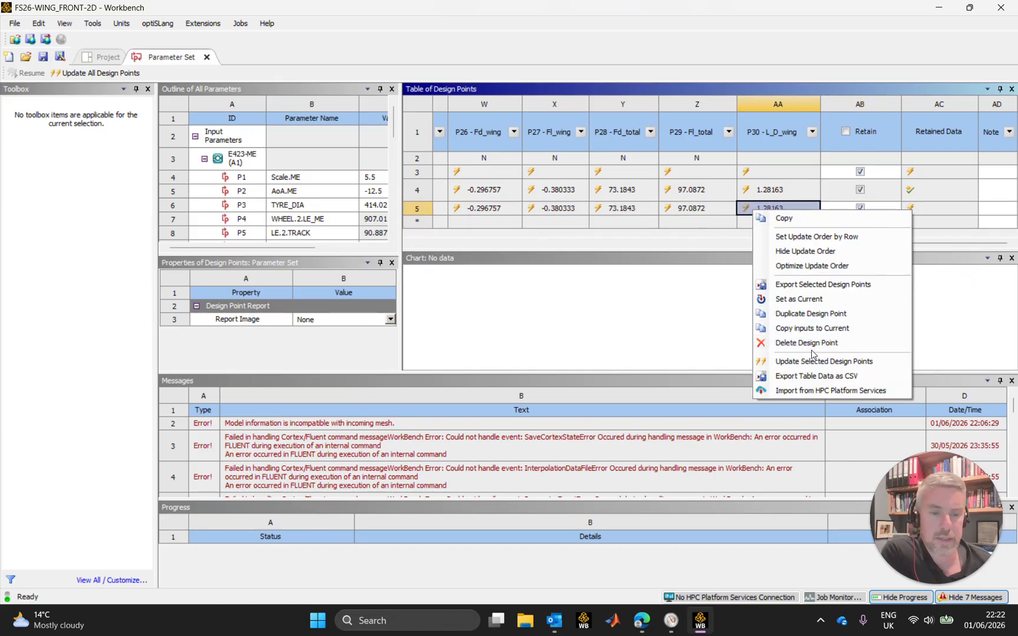
click(812, 299)
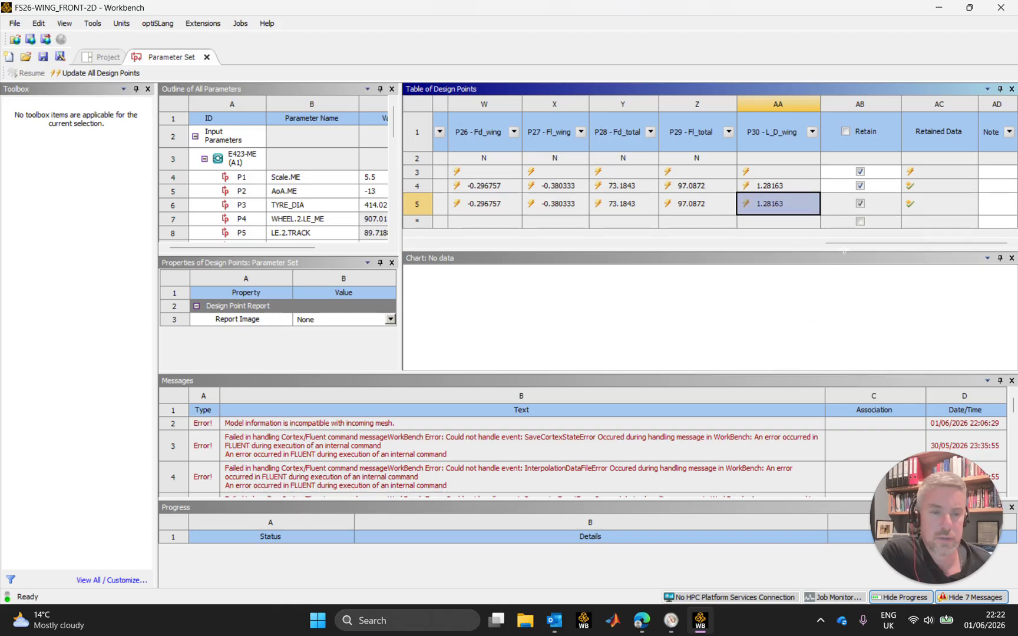
drag(850, 246, 424, 253)
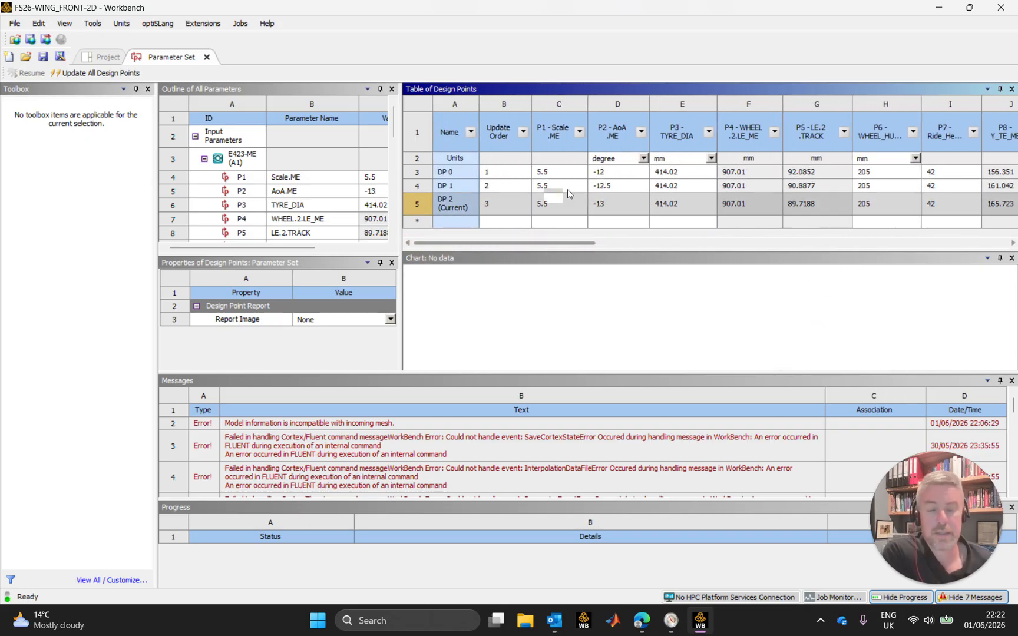
Step: Refresh the Geometry cell of the E423-ME system in the project schematic for the current design point
click(102, 61)
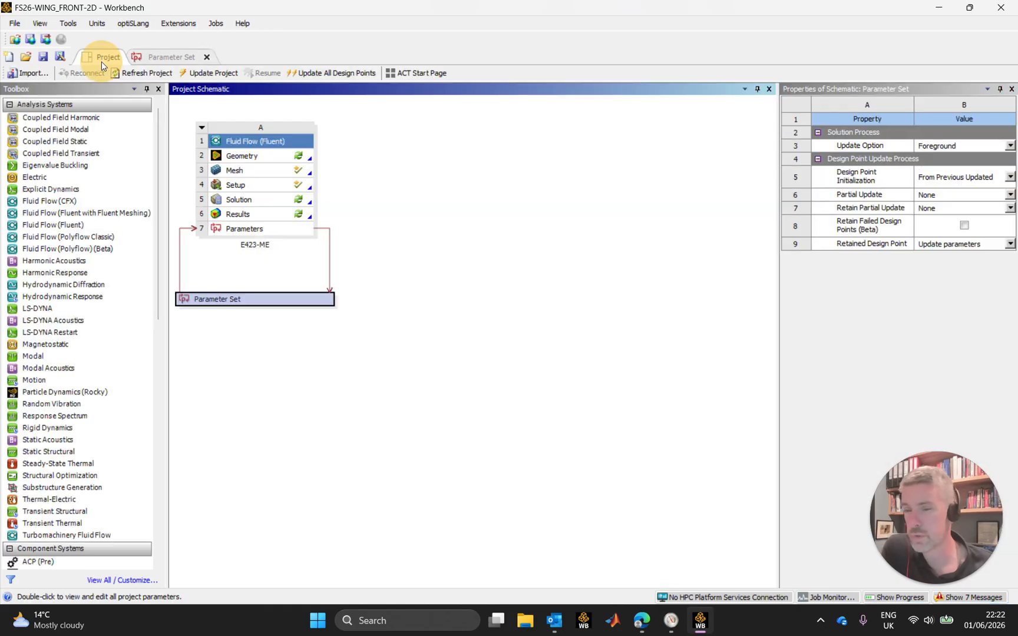
click(270, 162)
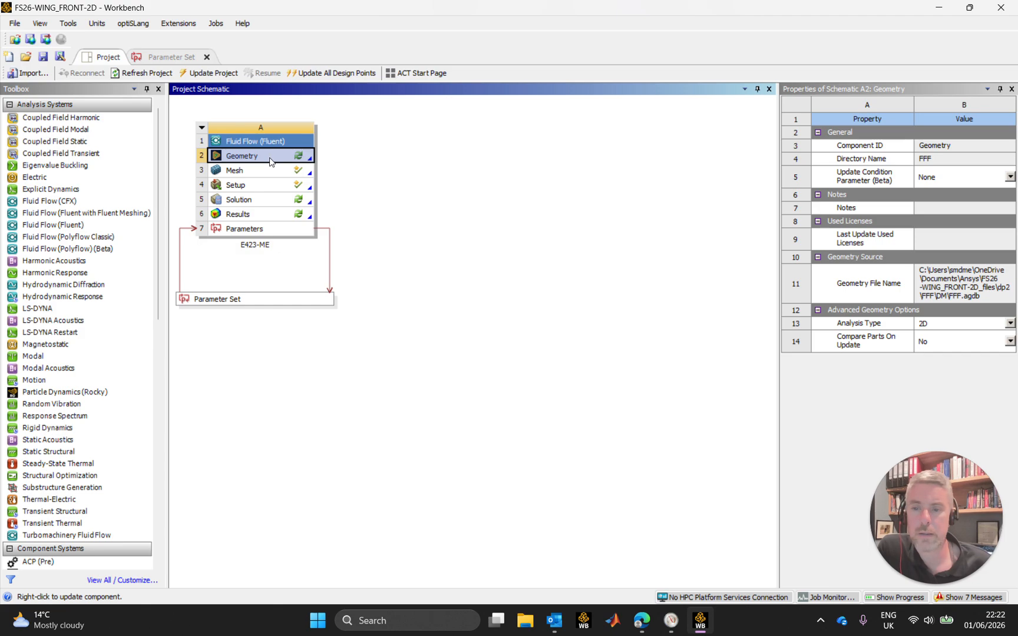
right_click(270, 159)
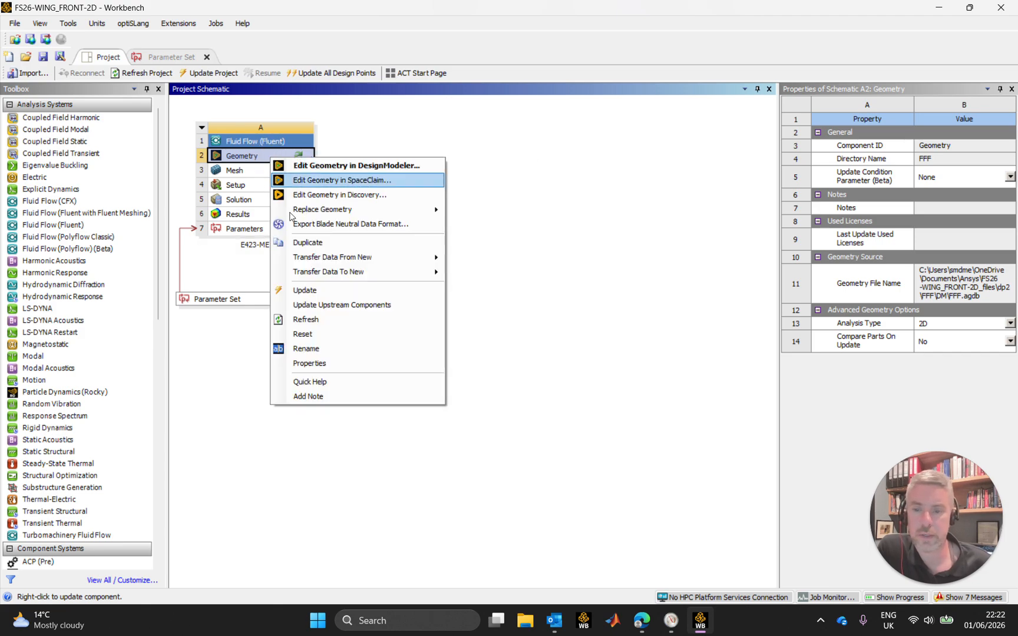
click(318, 320)
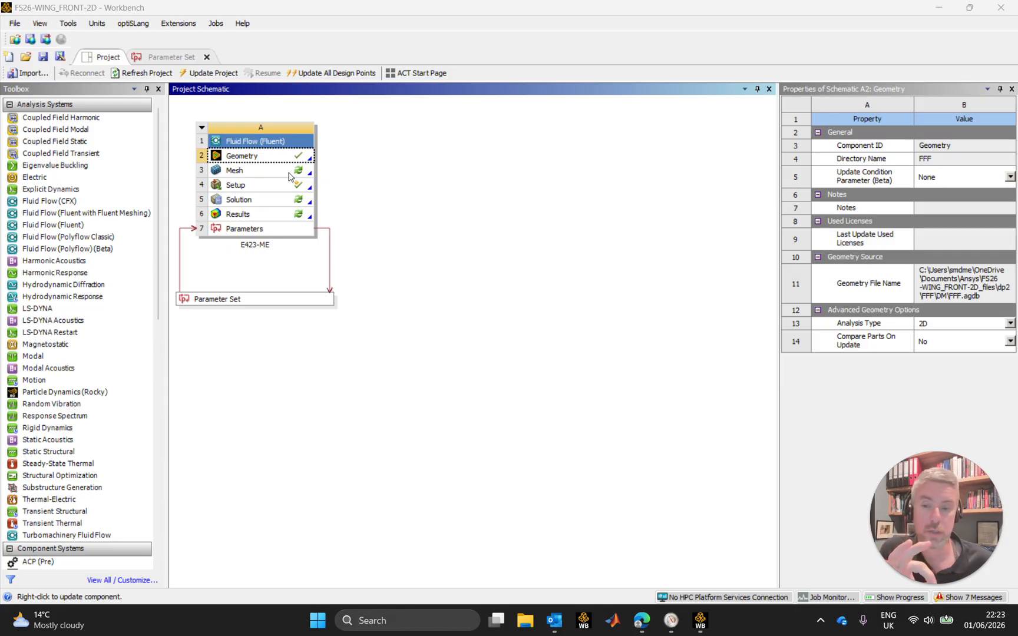
Step: Open the system's mesh with the upstream data re-read, update the mesh for Fluent, and close Meshing
double_click(289, 171)
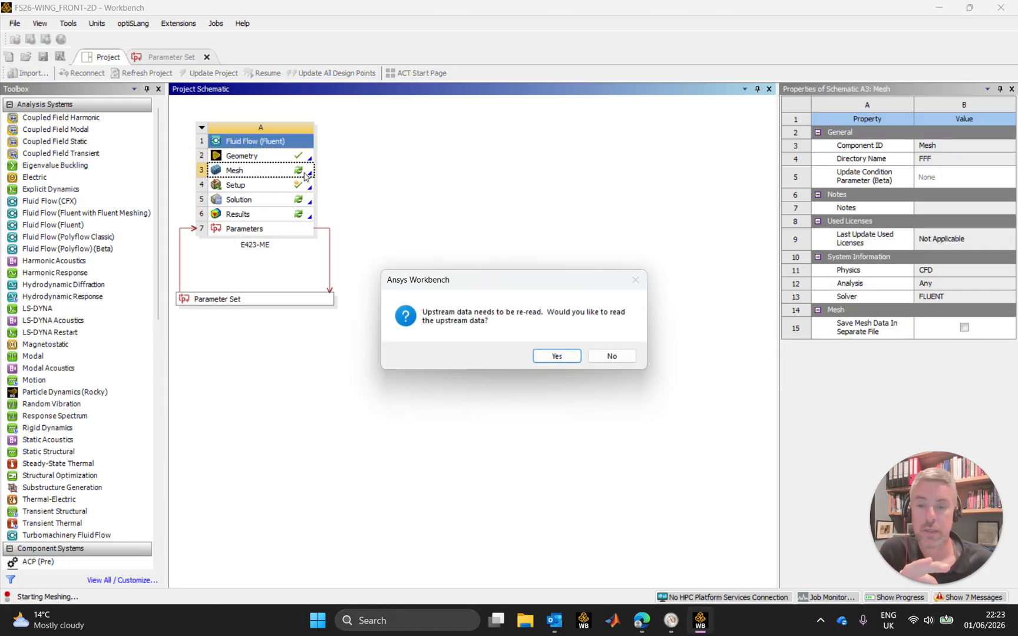
click(557, 356)
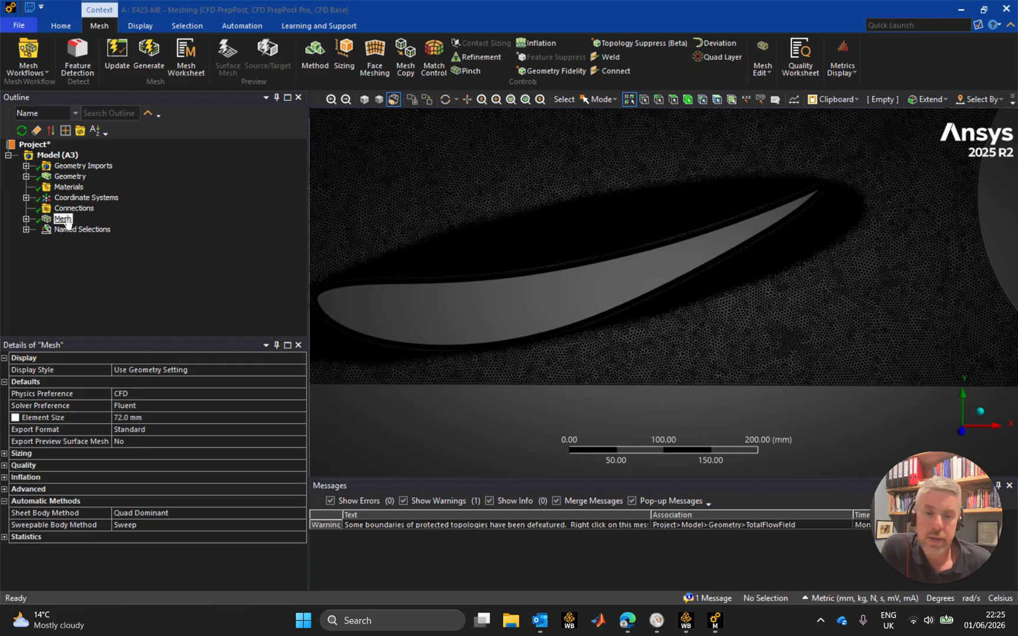
click(117, 54)
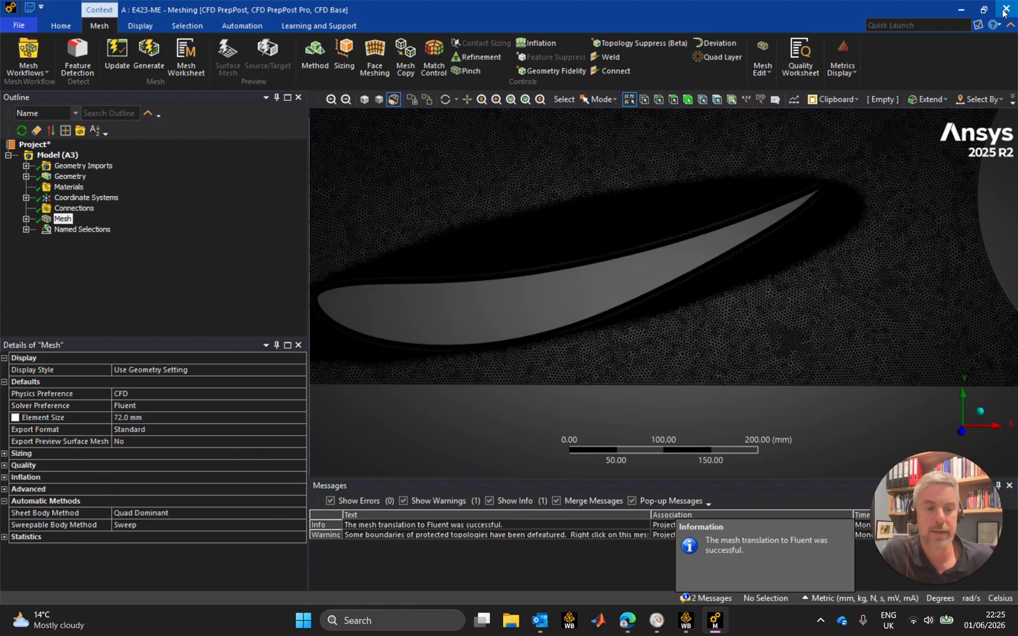
click(1006, 11)
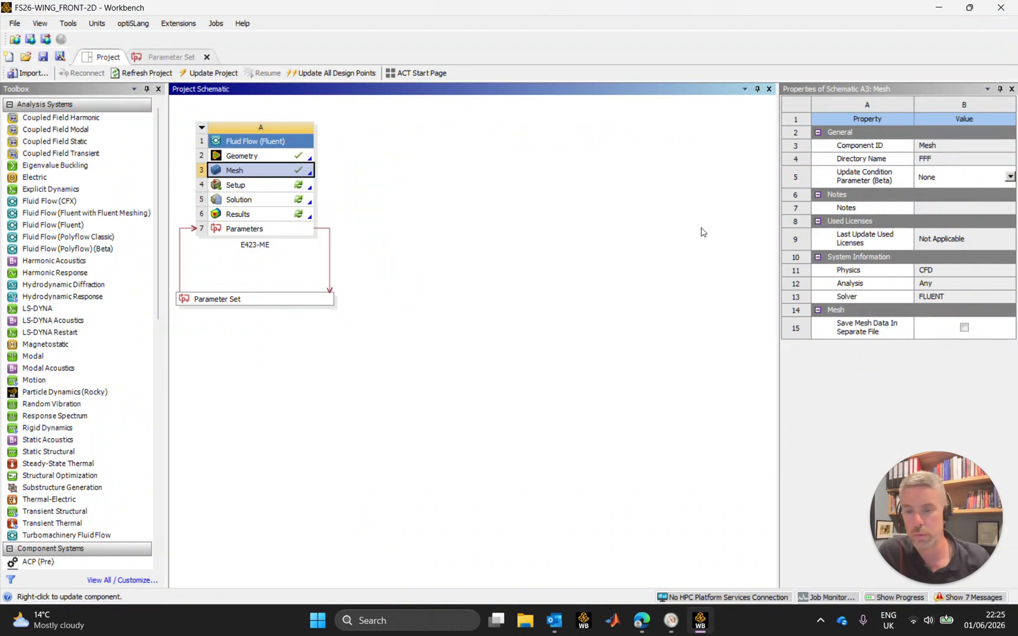
Step: Start Fluent from the Setup cell, loading the new mesh, with double precision and 12 solver processes
click(266, 188)
double_click(265, 187)
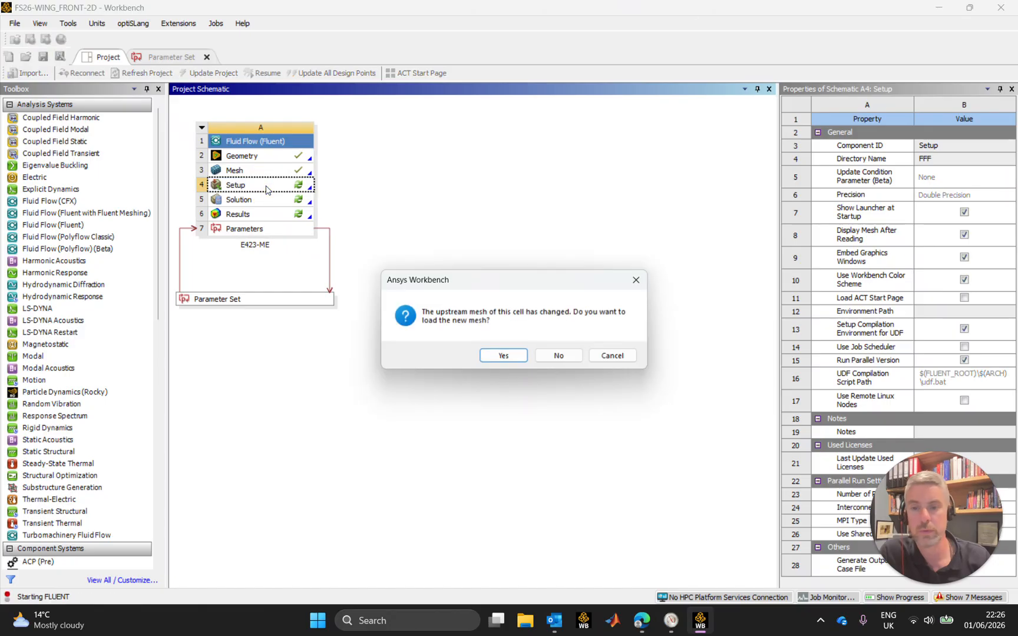
click(506, 356)
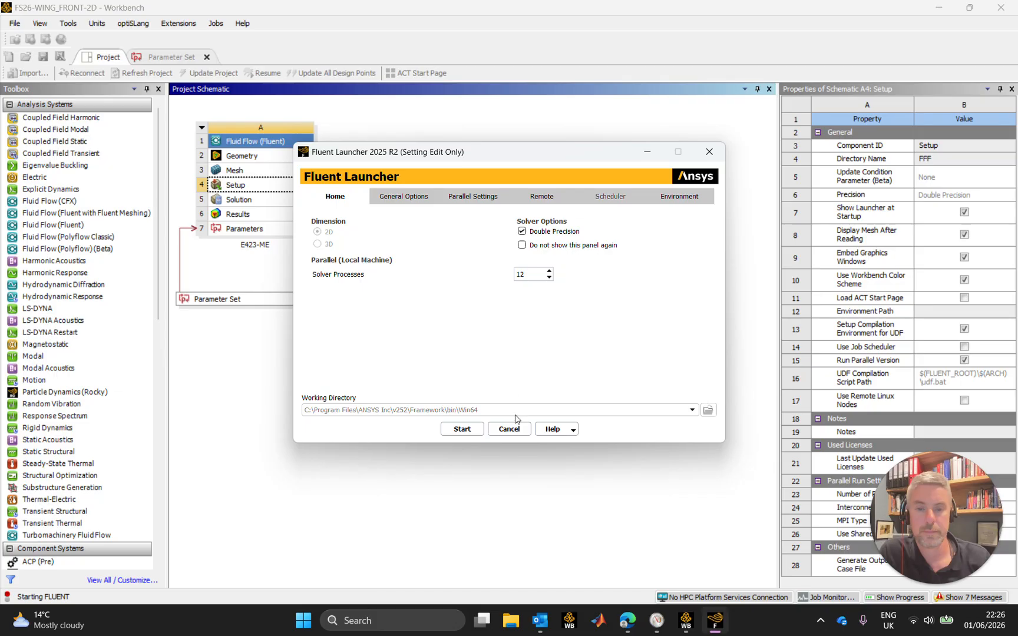
click(462, 429)
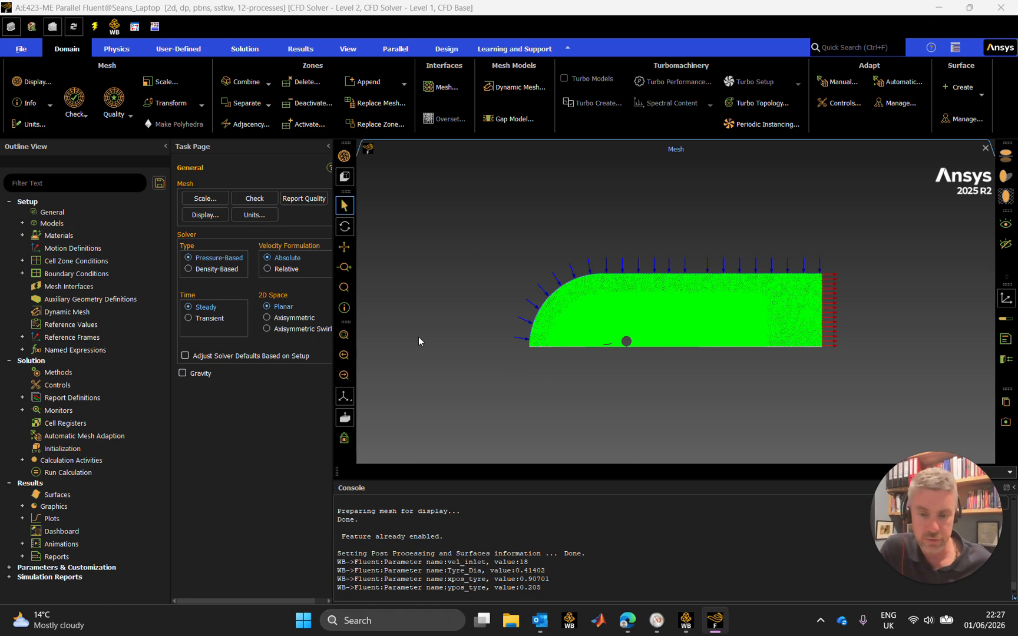
Step: Inspect the recorded mesh operations and incoming zones, and close the dialog without changes
click(21, 48)
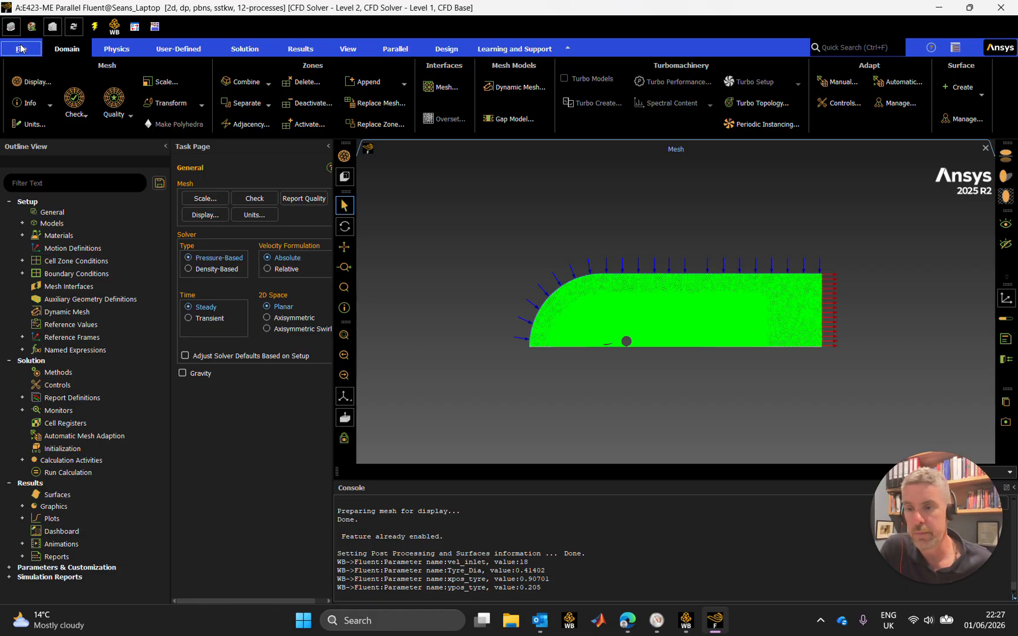
click(21, 49)
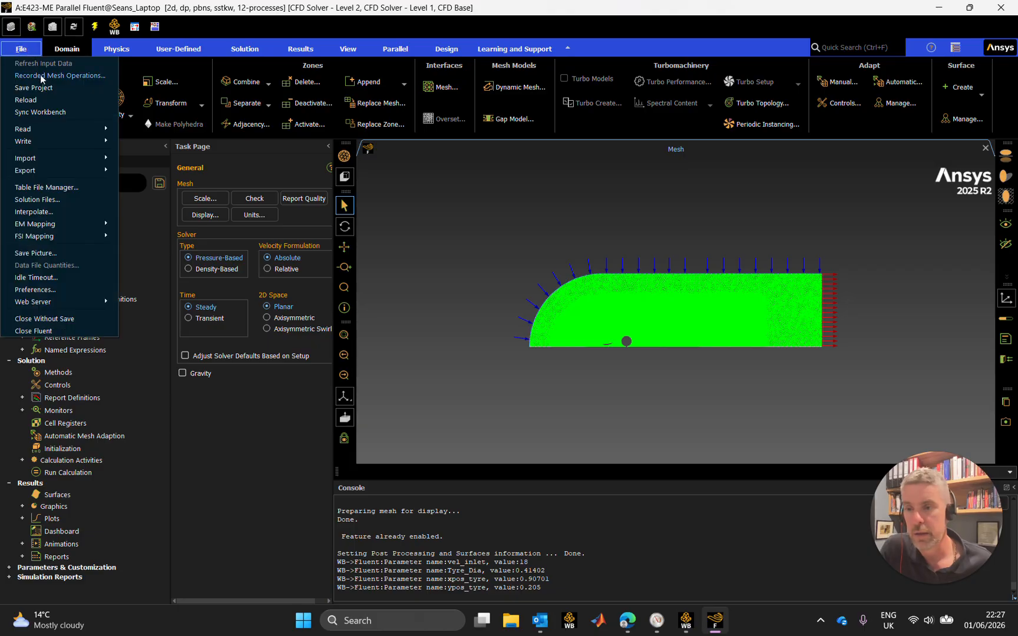
click(41, 76)
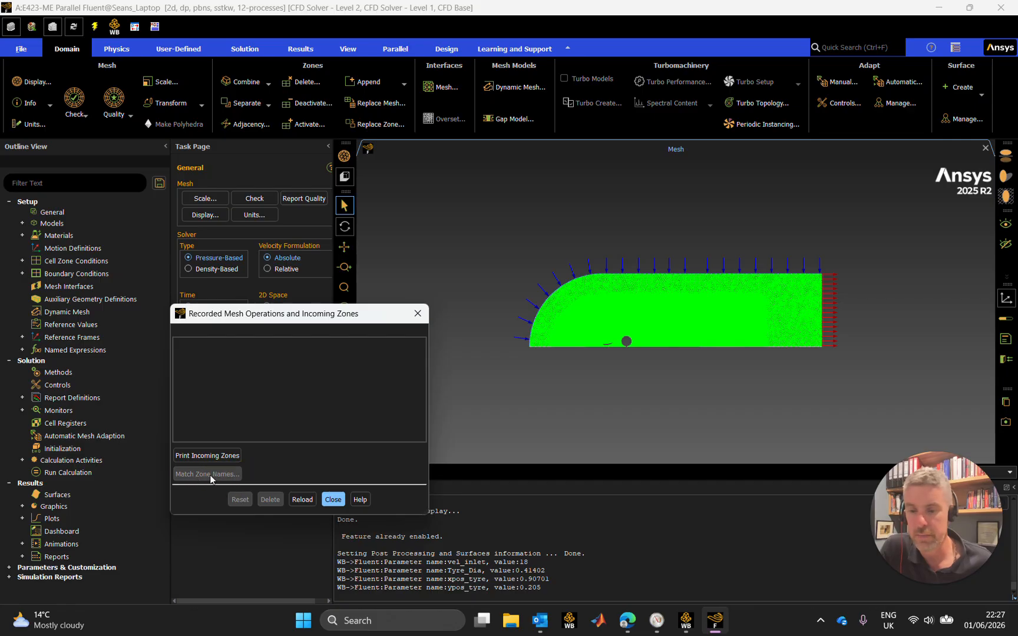
click(333, 500)
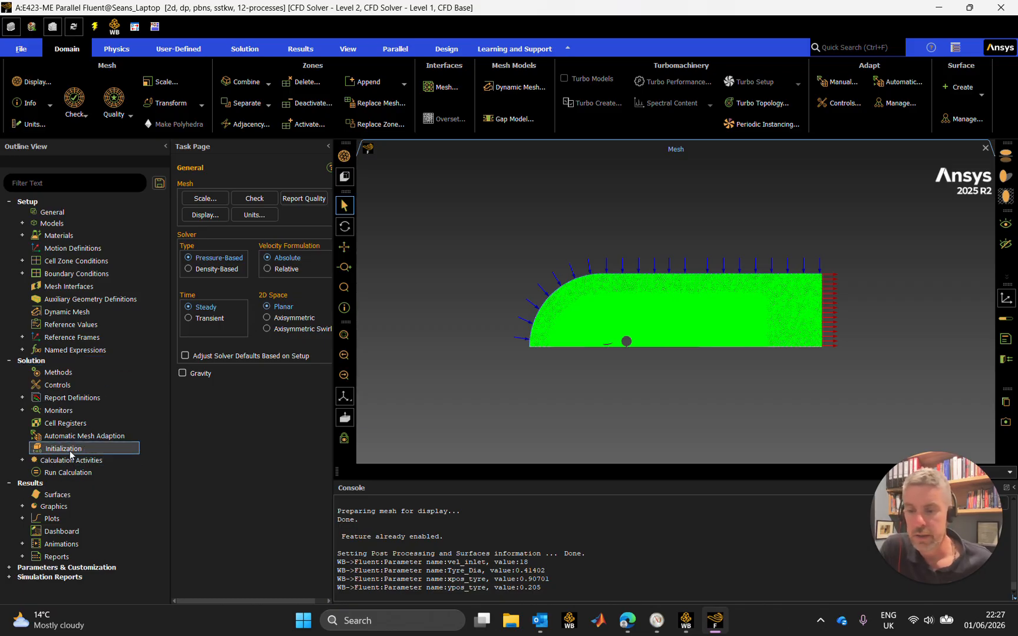
Step: Run the 600-iteration calculation for the current design point to completion
click(77, 473)
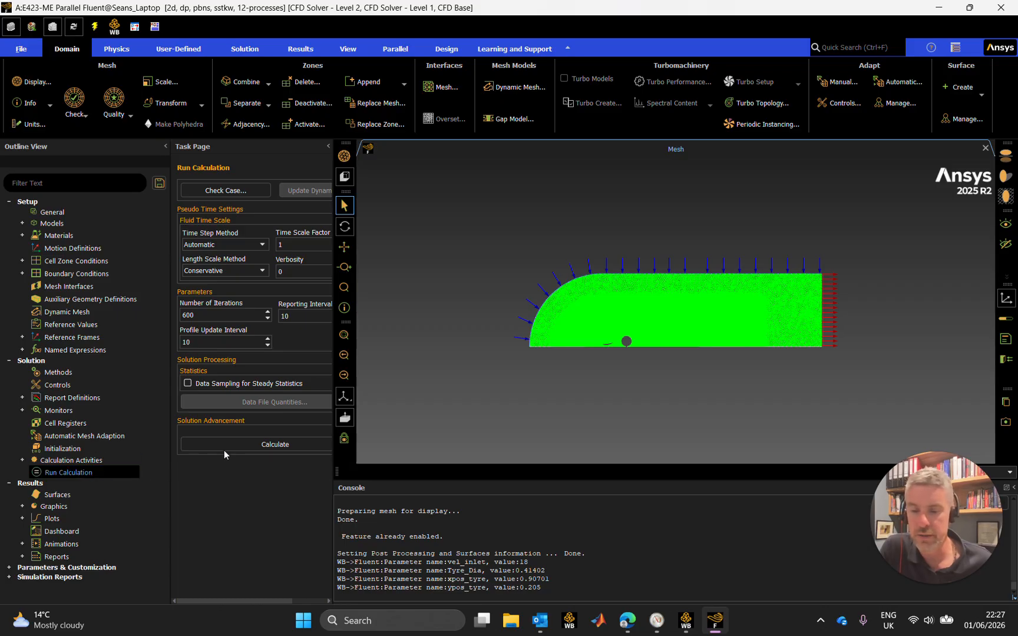
click(251, 443)
click(553, 323)
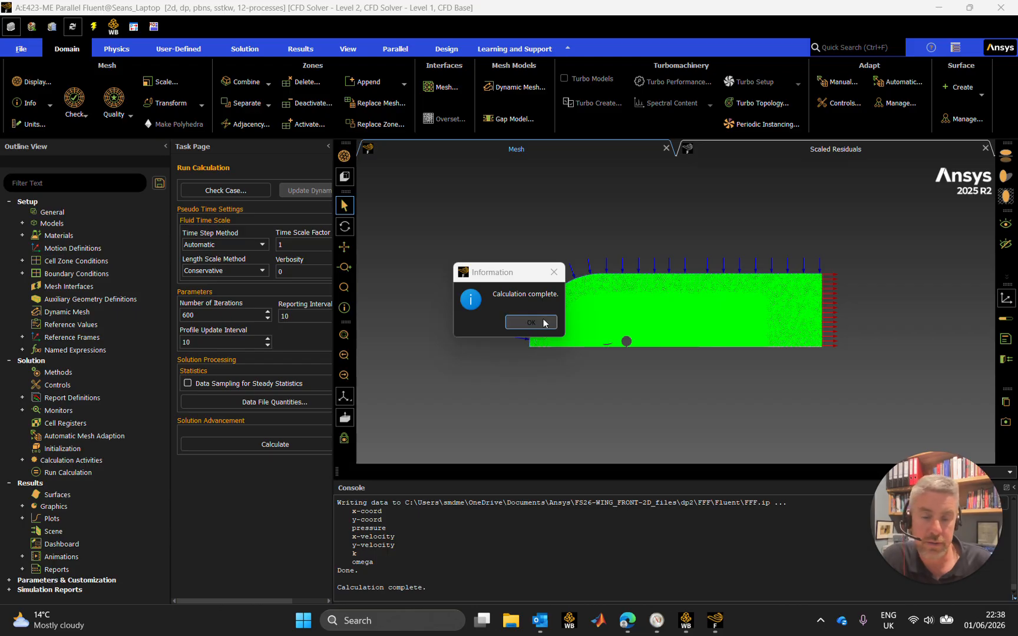
Step: Display the saved contour-vel velocity magnitude plot with all its surfaces deselected
click(539, 322)
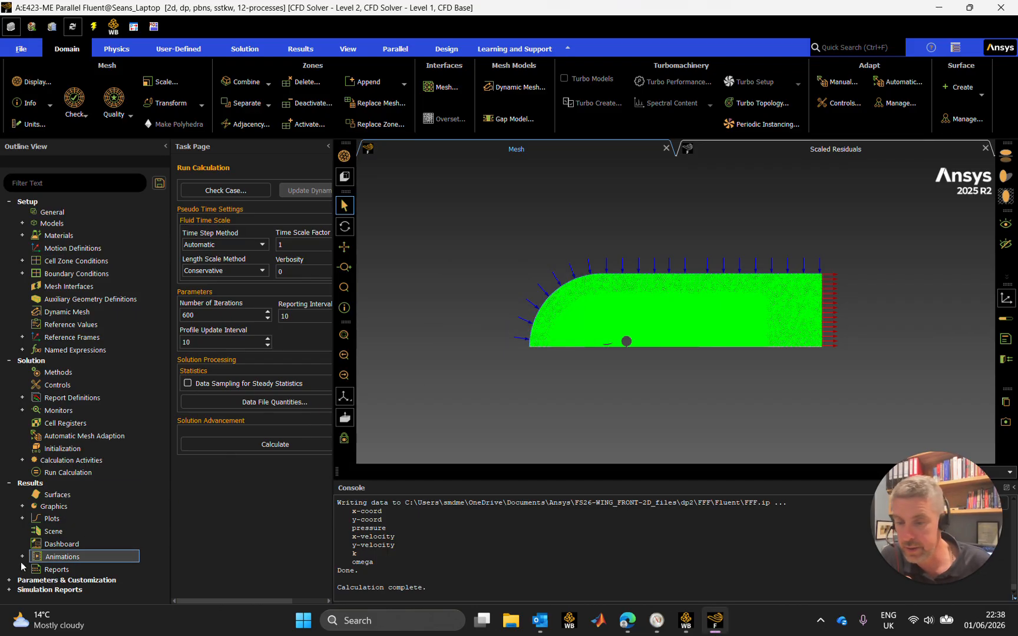
click(23, 507)
click(36, 531)
click(99, 572)
double_click(99, 570)
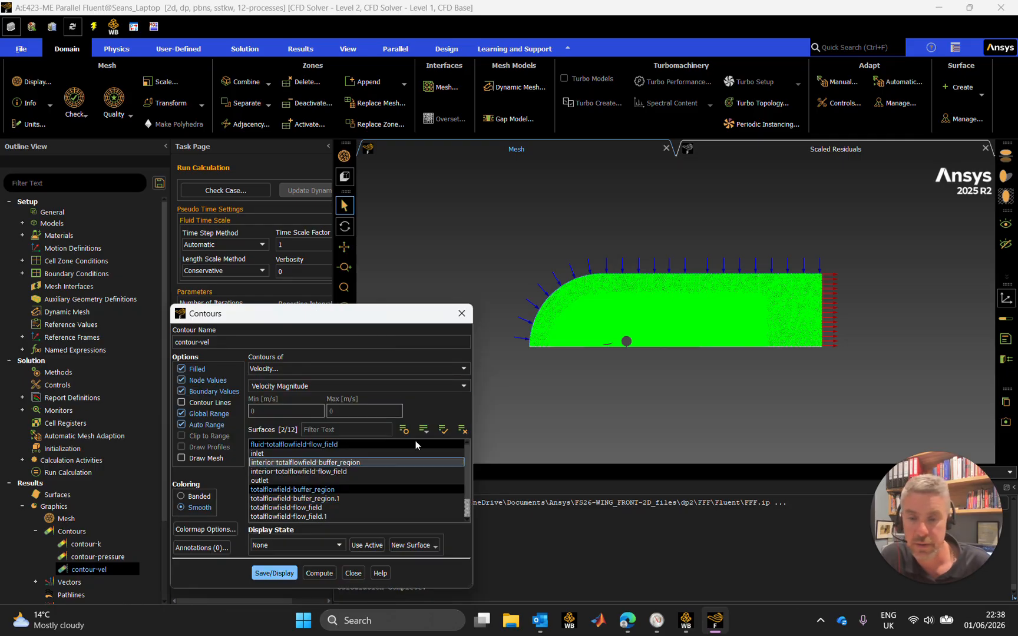
click(462, 430)
click(274, 573)
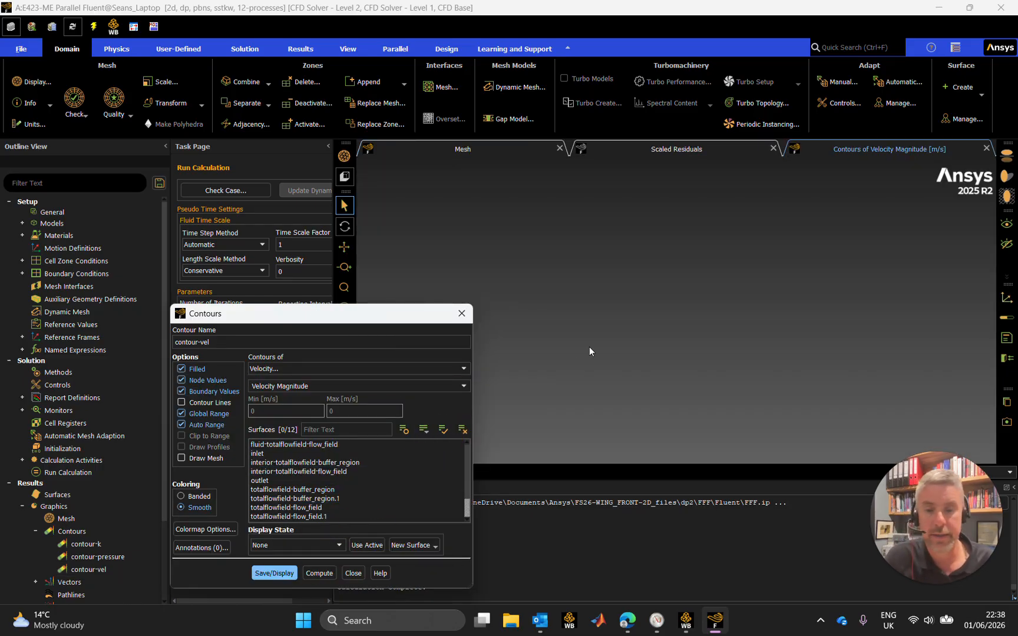
drag(389, 319, 279, 270)
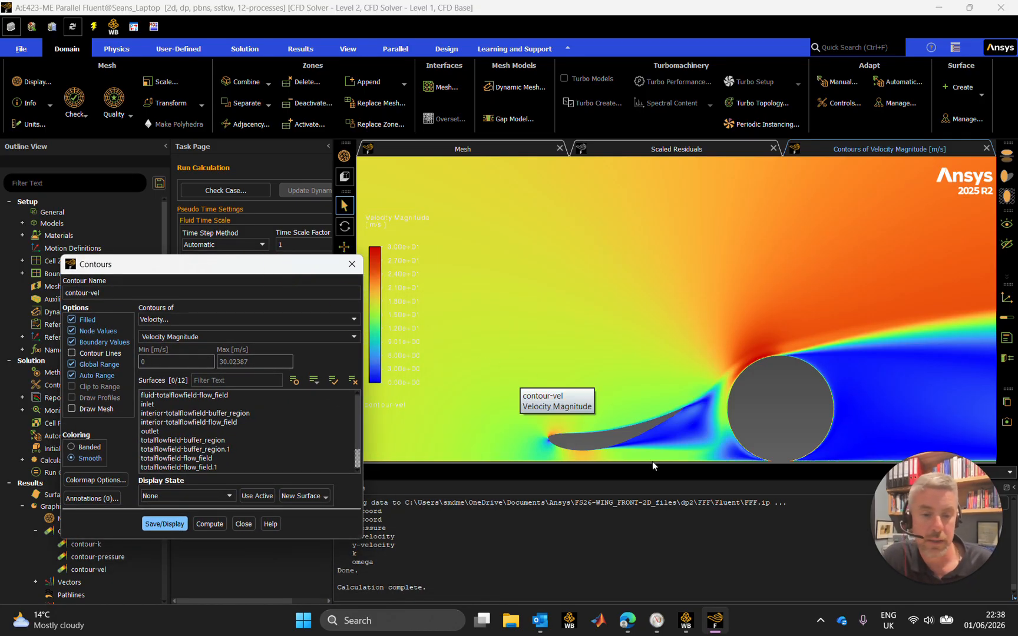
Step: Examine the velocity magnitude contours around the wing's leading edge, both surfaces and the region towards the tyre, and close the contour settings
scroll(599, 450, up, 5)
scroll(600, 448, down, 3)
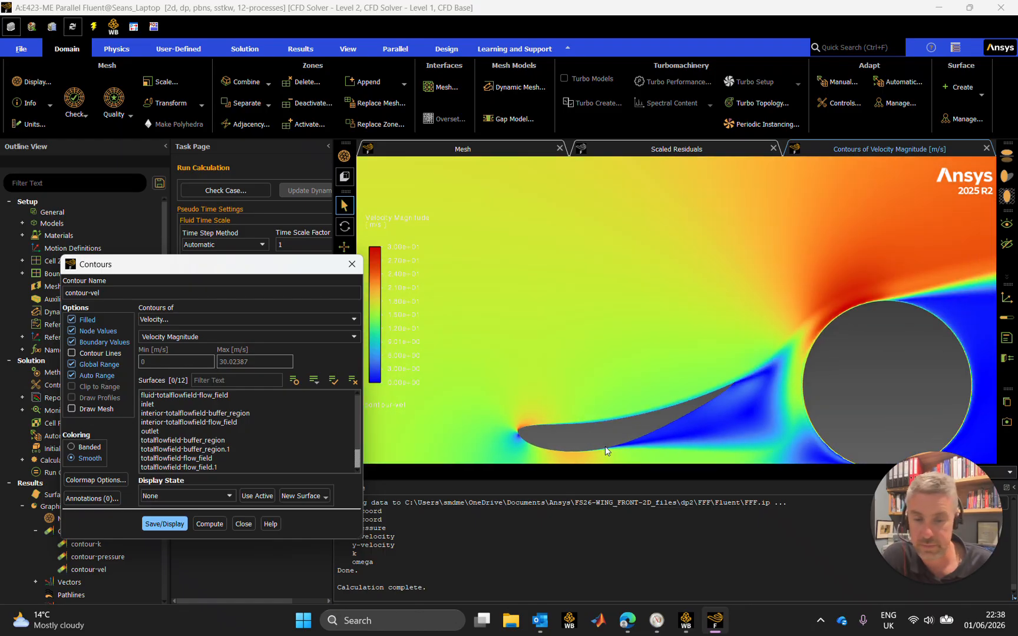
middle_drag(613, 445, 630, 339)
scroll(606, 353, down, 3)
scroll(605, 353, up, 3)
scroll(613, 349, up, 2)
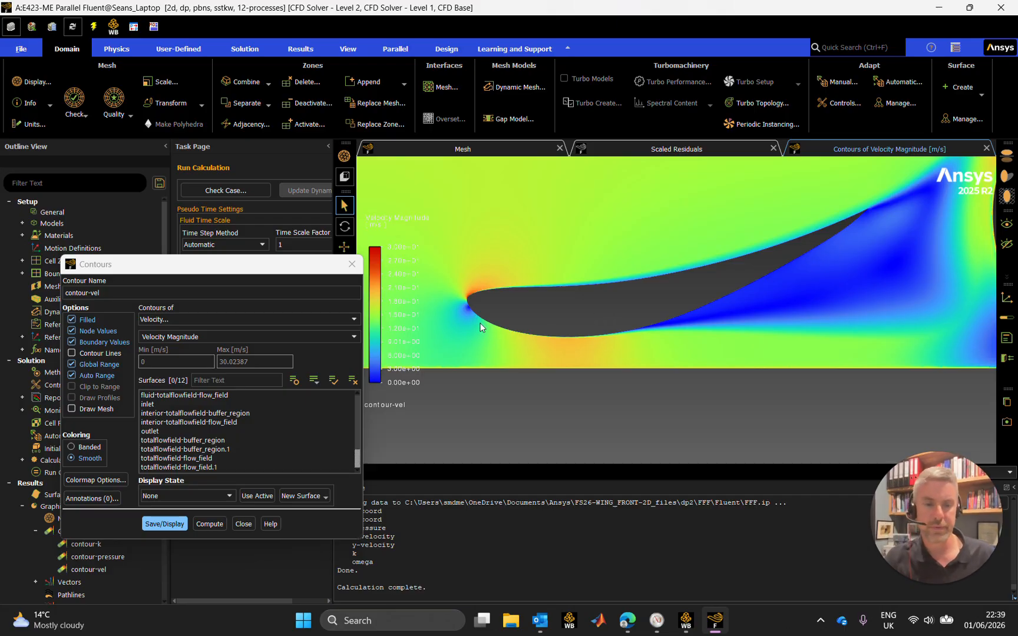
scroll(598, 281, up, 5)
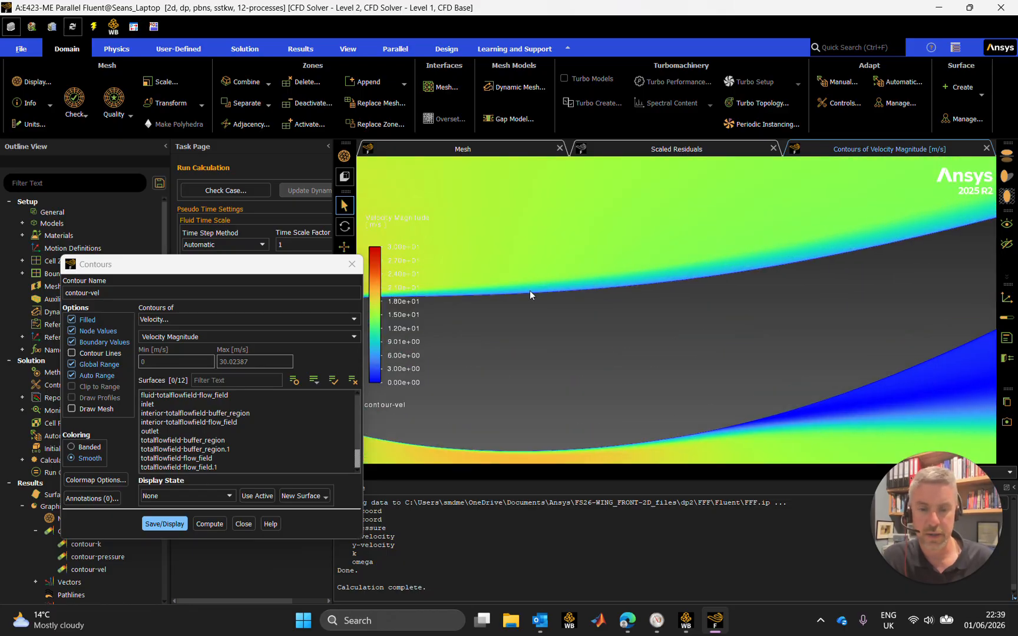
scroll(530, 291, down, 2)
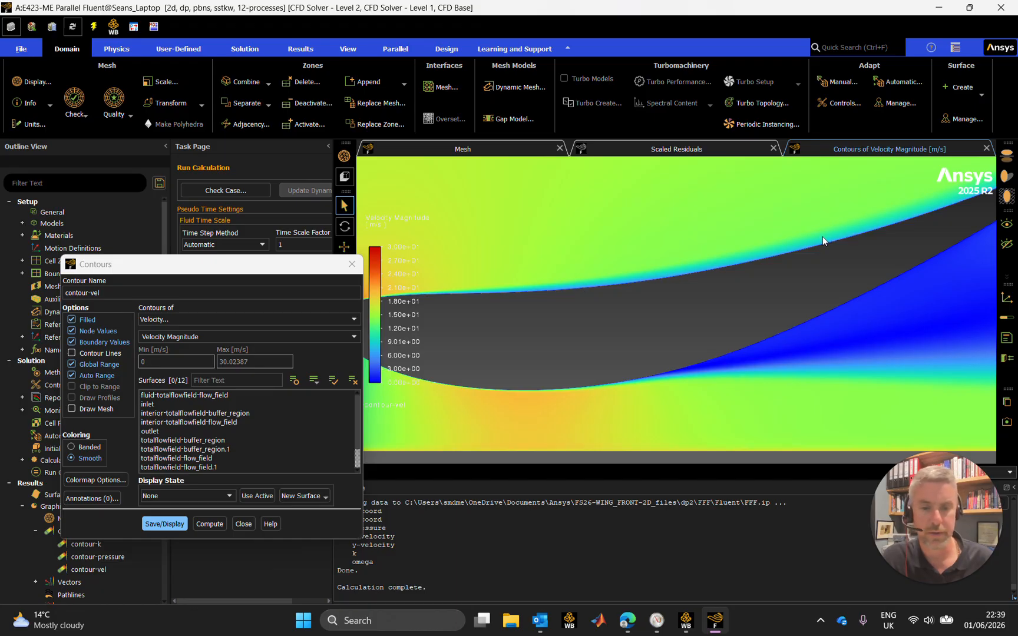
scroll(823, 237, down, 2)
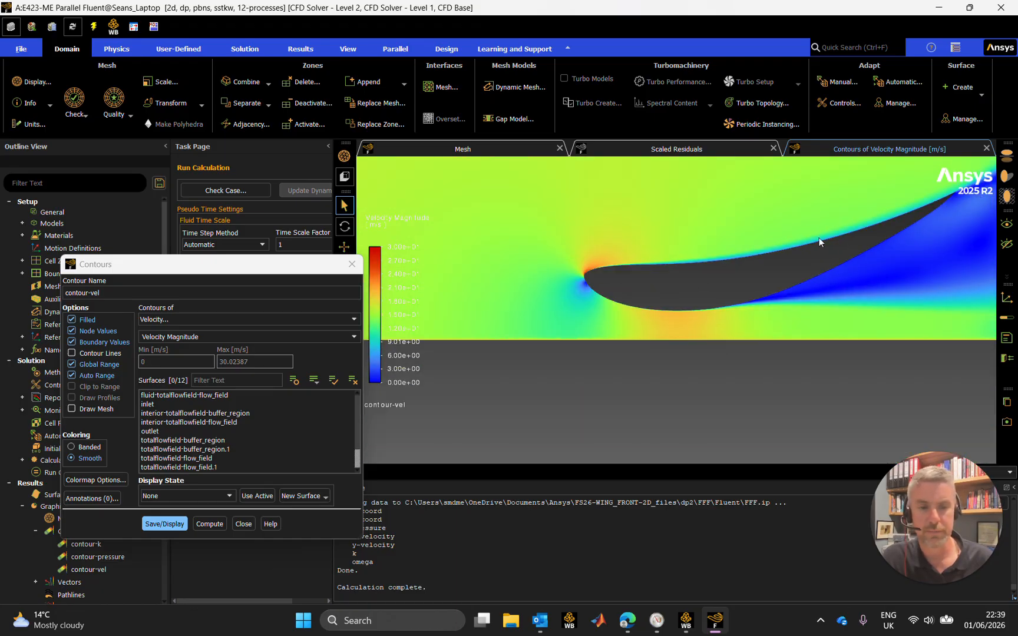
scroll(820, 239, down, 3)
middle_drag(819, 240, 757, 304)
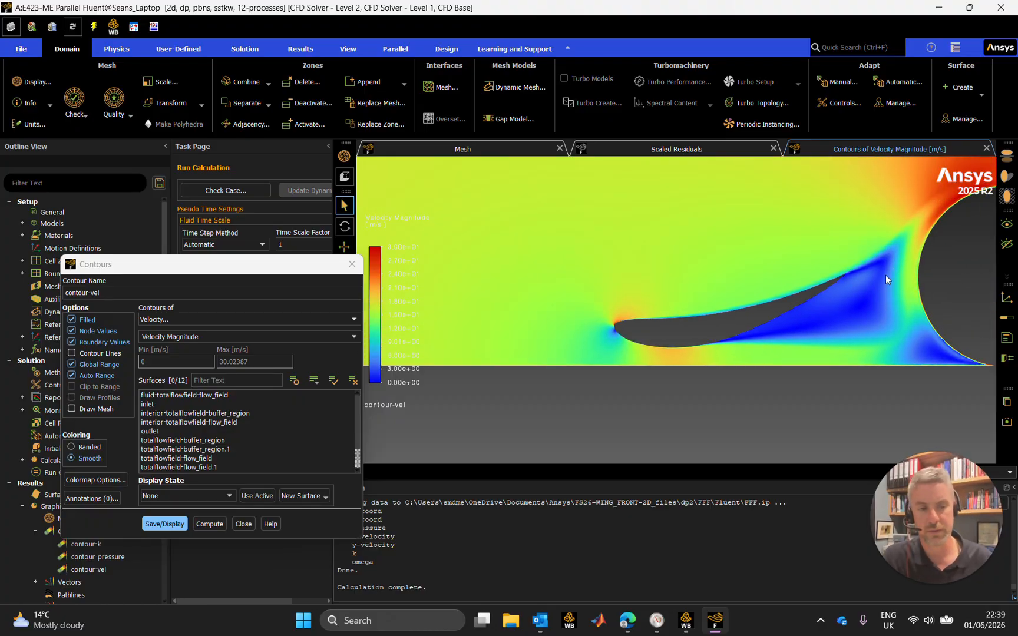
scroll(884, 271, down, 3)
scroll(766, 321, up, 4)
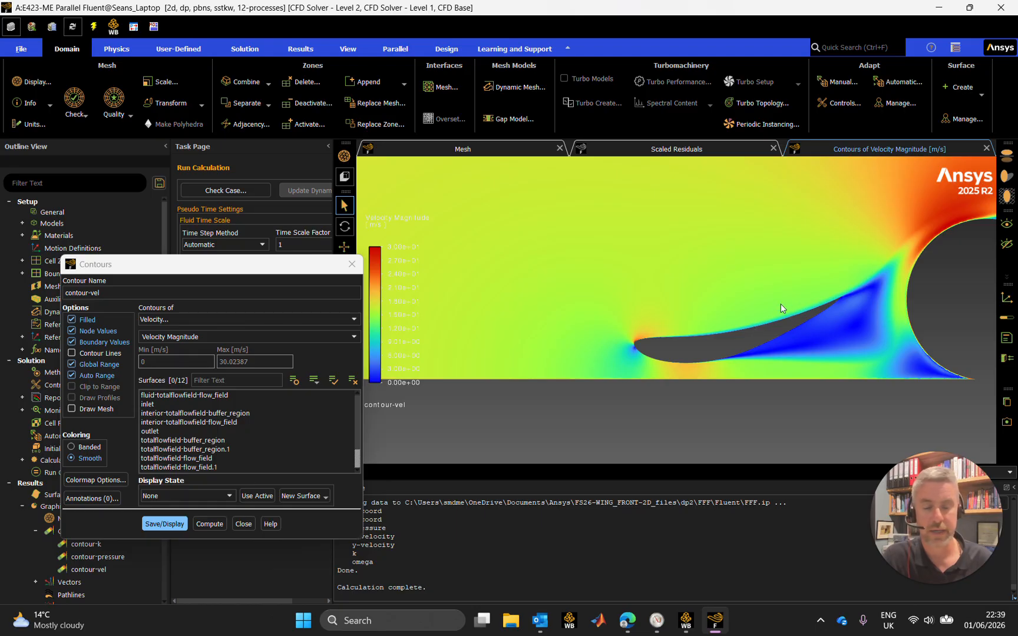
click(351, 264)
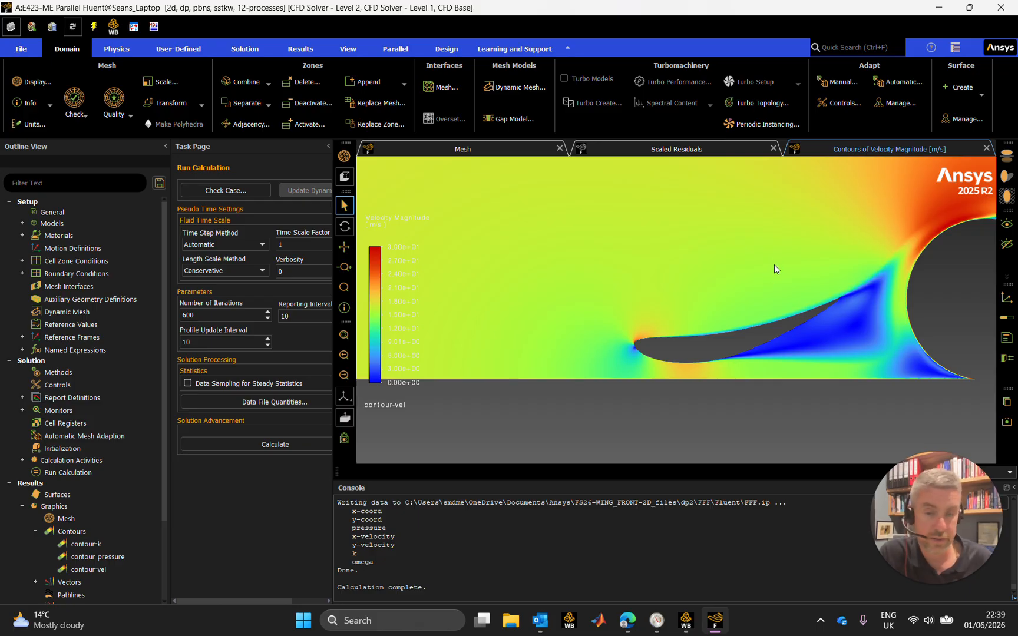
Step: Review the overall flow past the wing and tyre in the velocity contours, and quit Fluent
scroll(775, 268, down, 2)
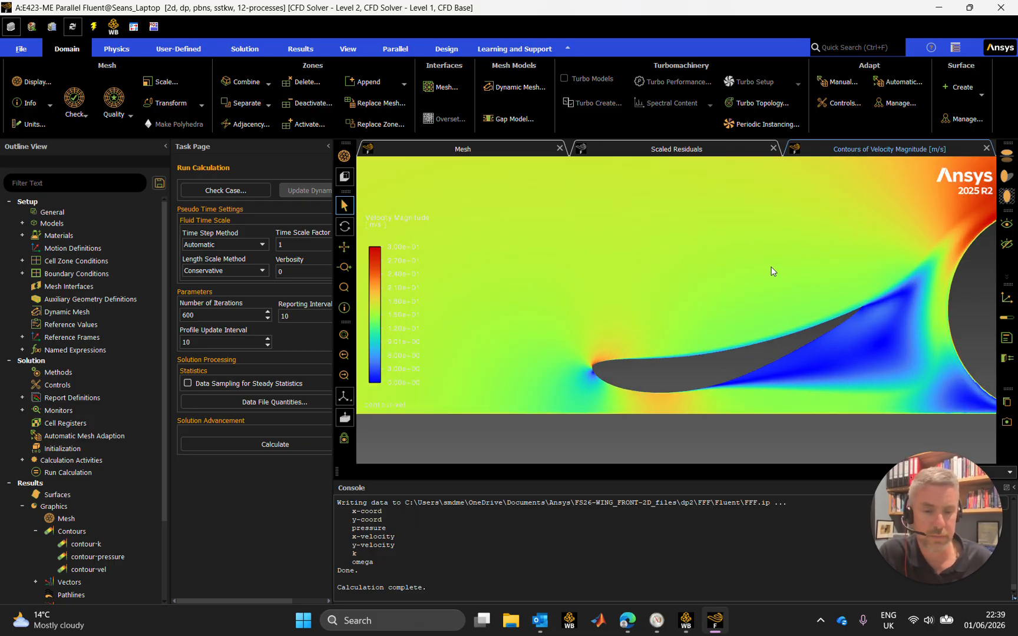
scroll(768, 268, down, 3)
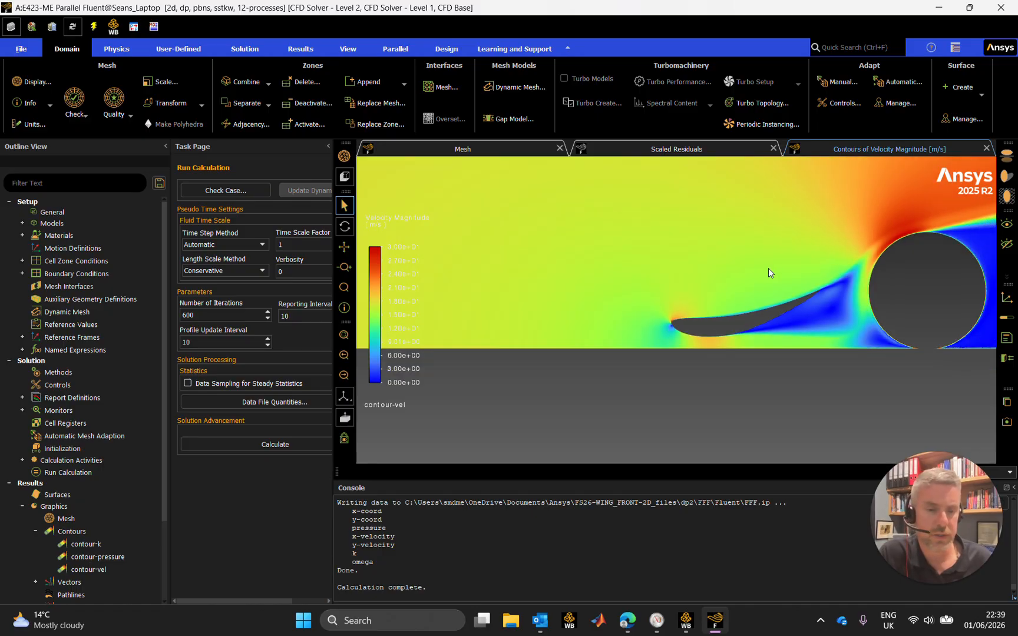
drag(802, 268, 559, 340)
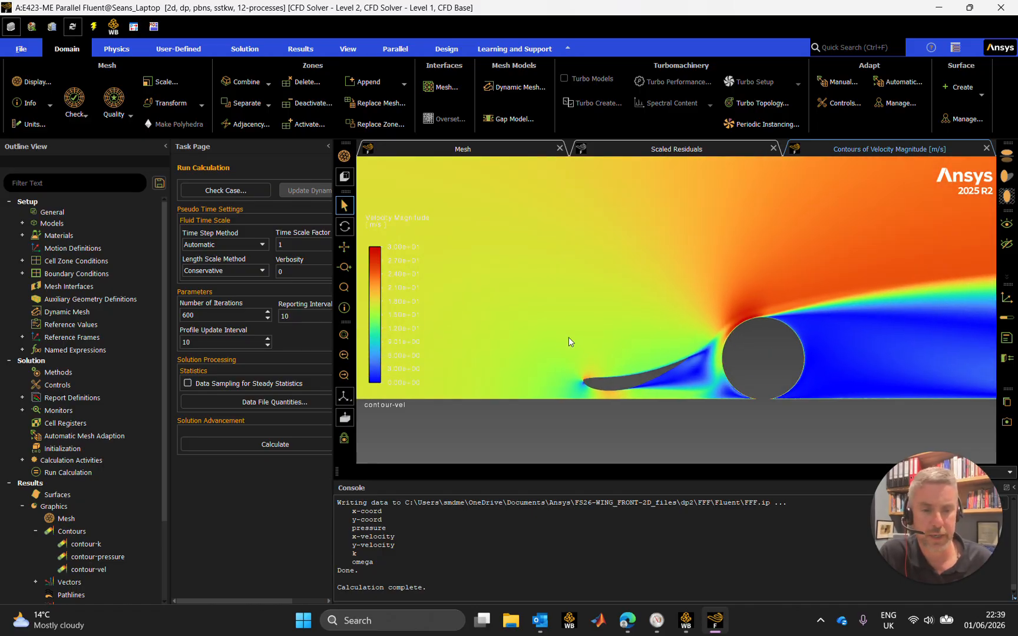
scroll(630, 341, up, 2)
drag(660, 353, 620, 306)
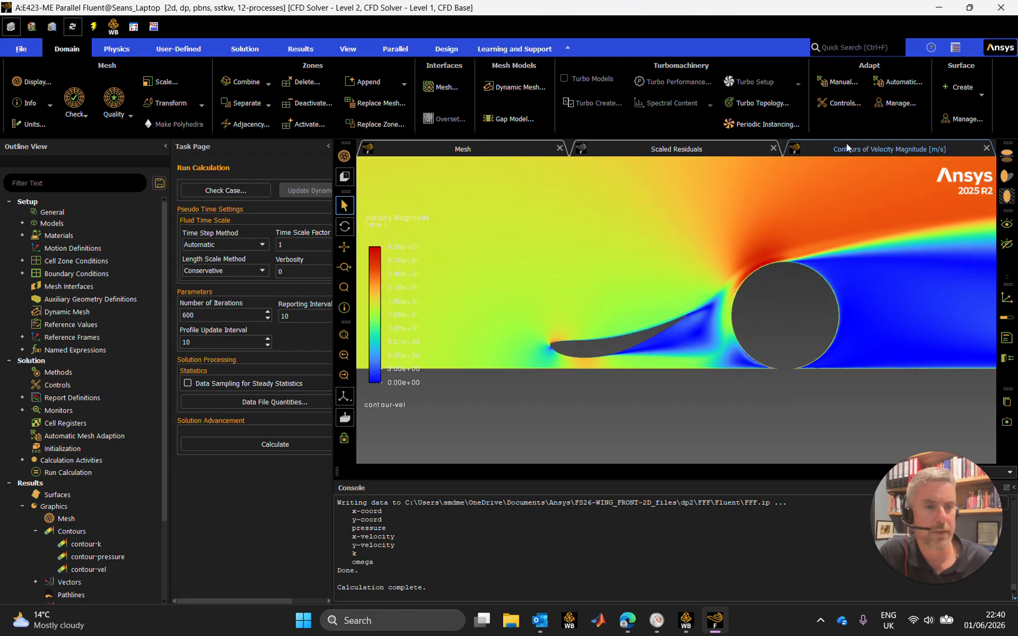
click(1001, 7)
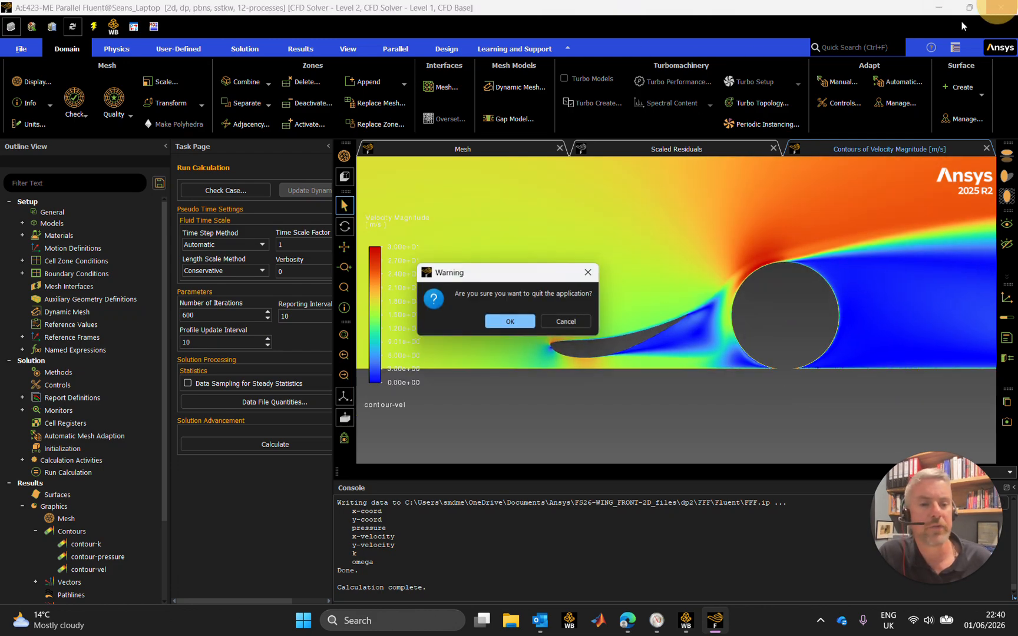
click(532, 320)
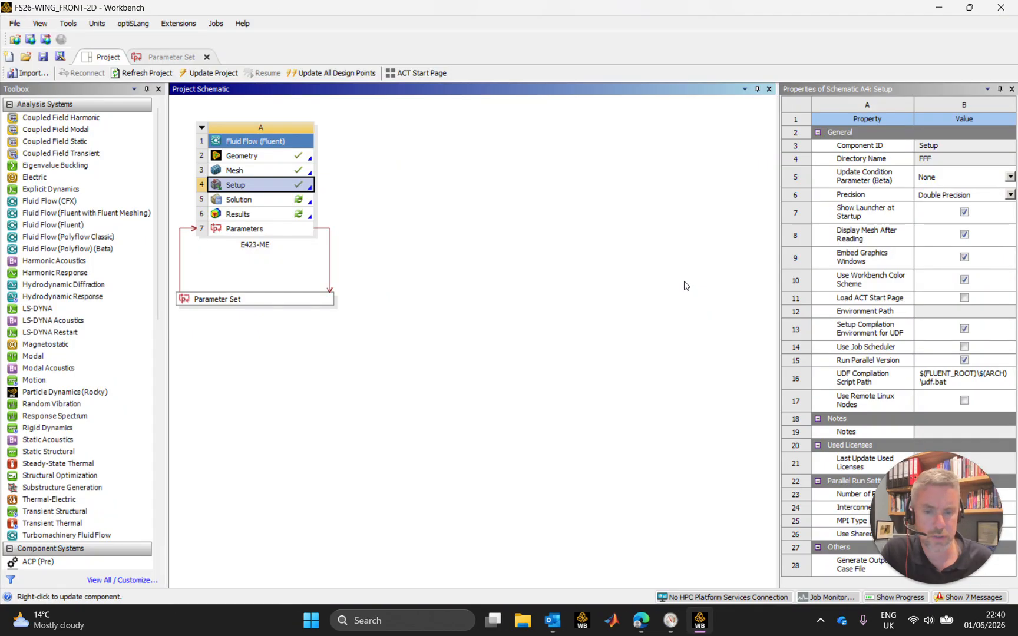
Step: Open the Parameter Set in Workbench and review the design points table's input and output parameters
click(176, 56)
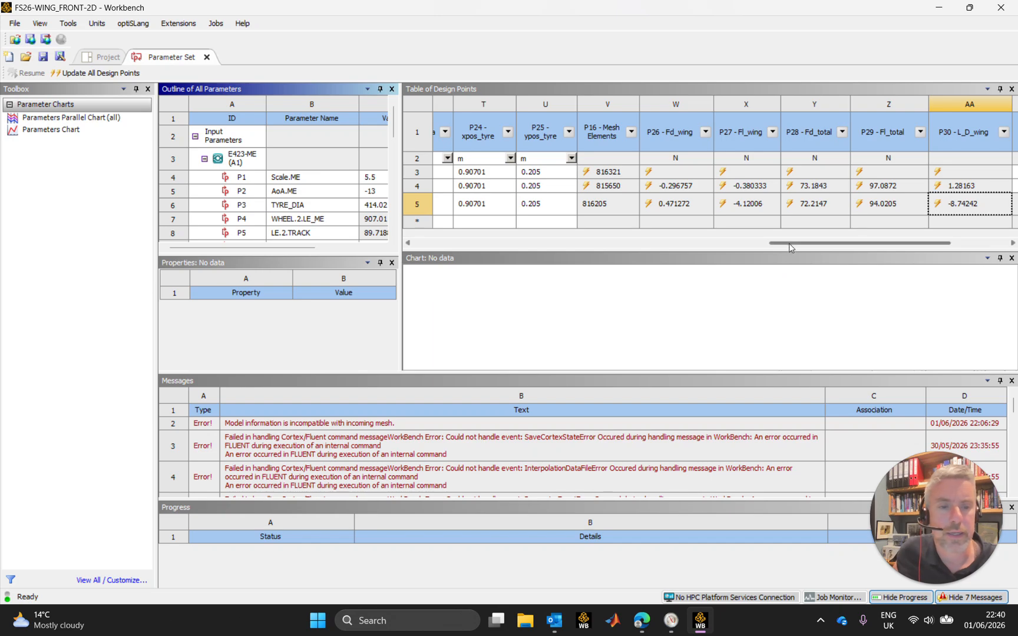
drag(789, 243, 427, 246)
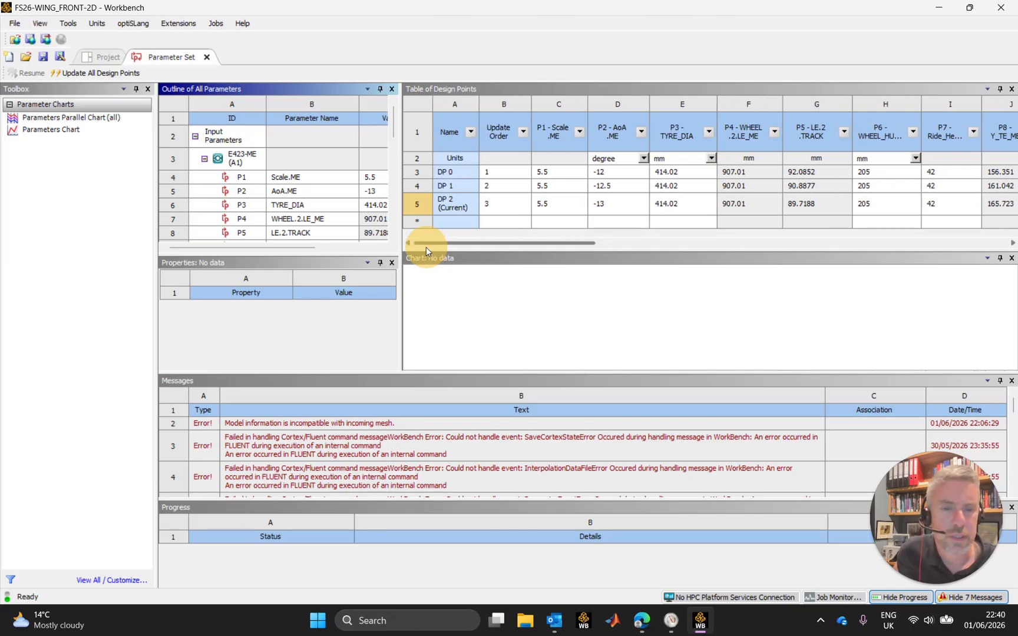
drag(427, 246, 527, 252)
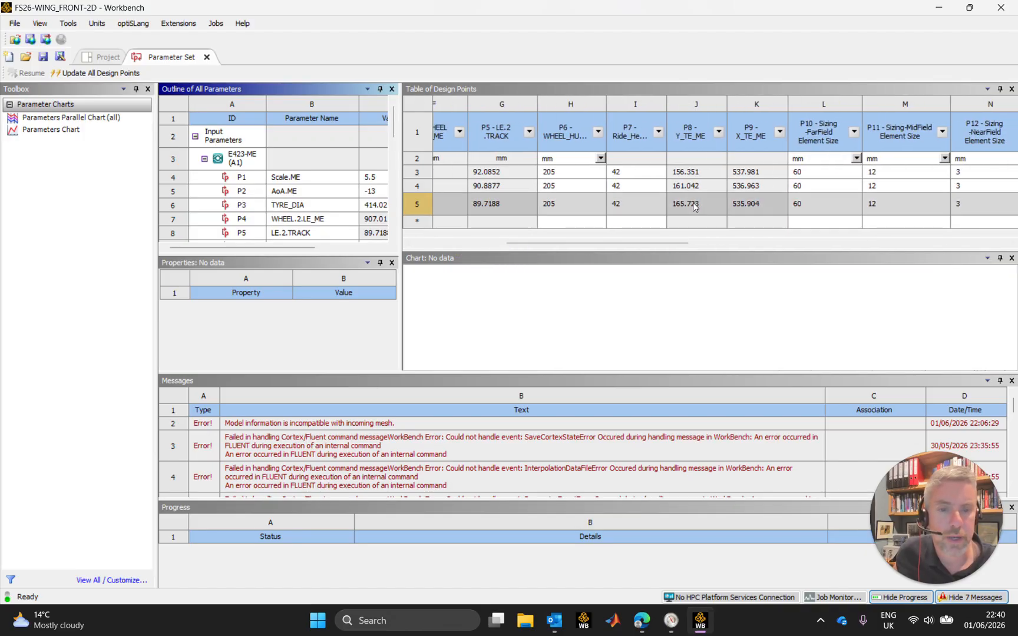
drag(671, 242, 545, 246)
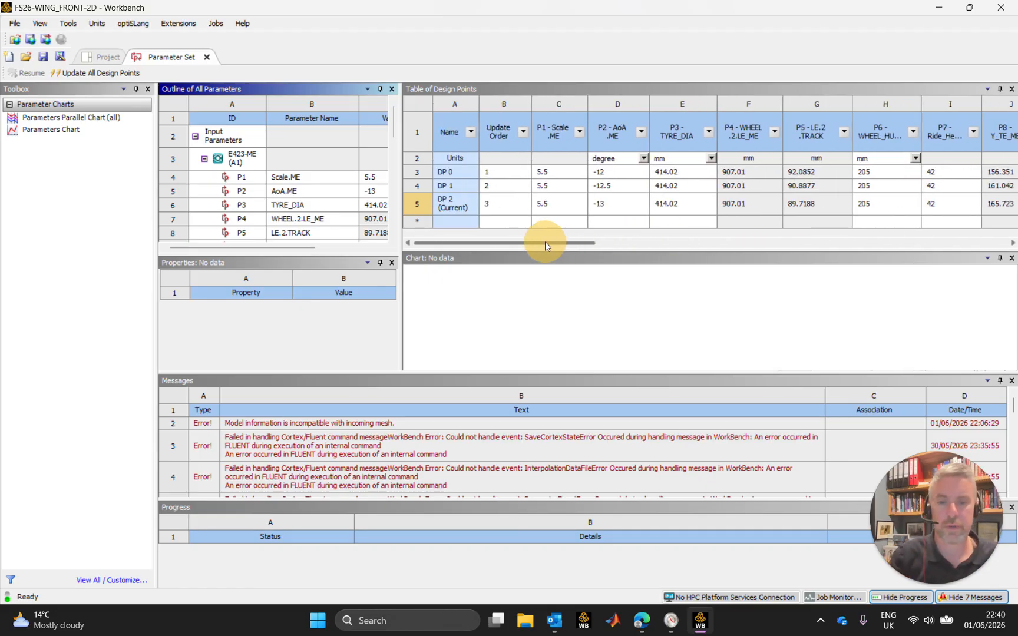
Step: Add four design points with P2 angles of attack of -13.5, -14, -14.5 and -15 degrees
click(613, 222)
text(-13.5)
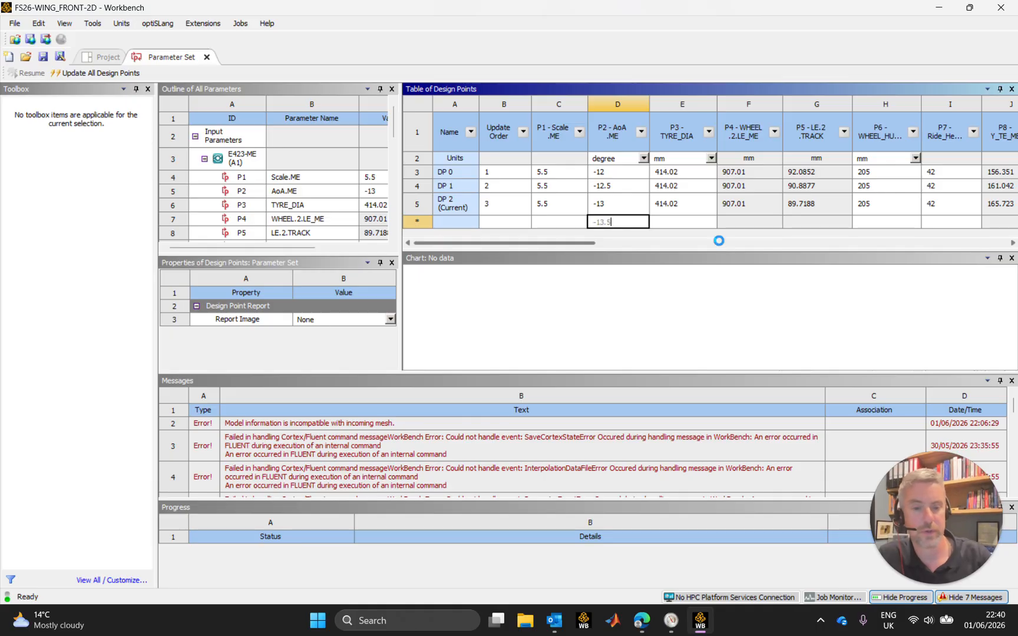
key(Return)
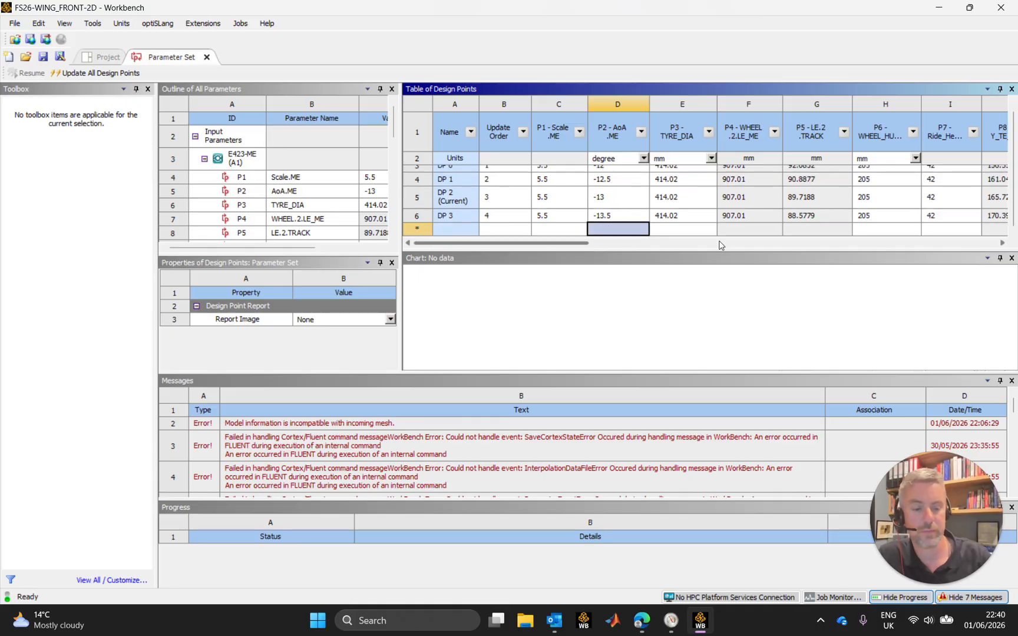
text(-14)
key(Return)
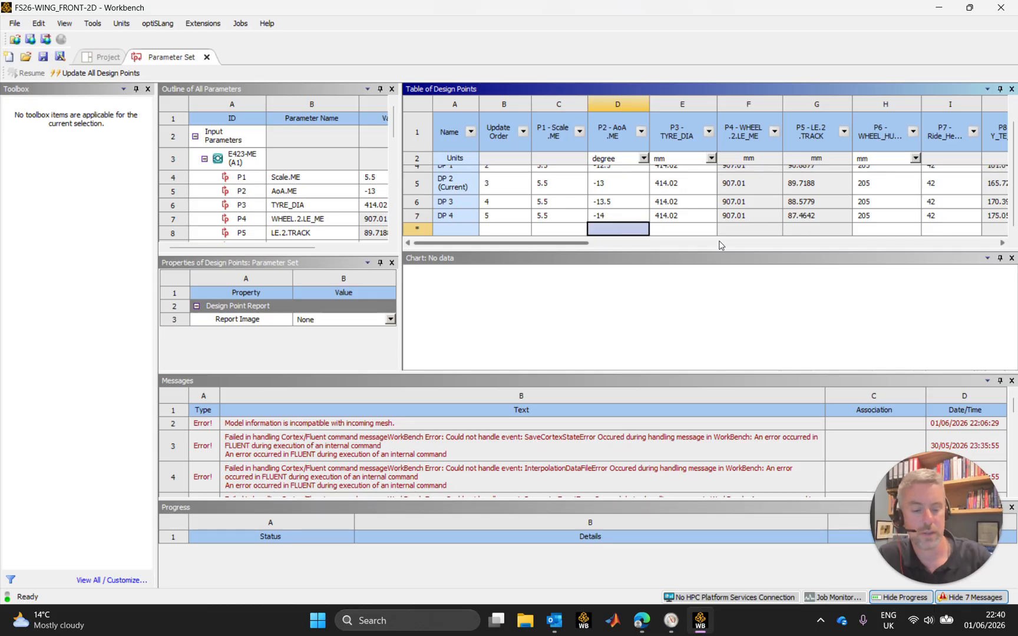
text(-14.5)
key(Return)
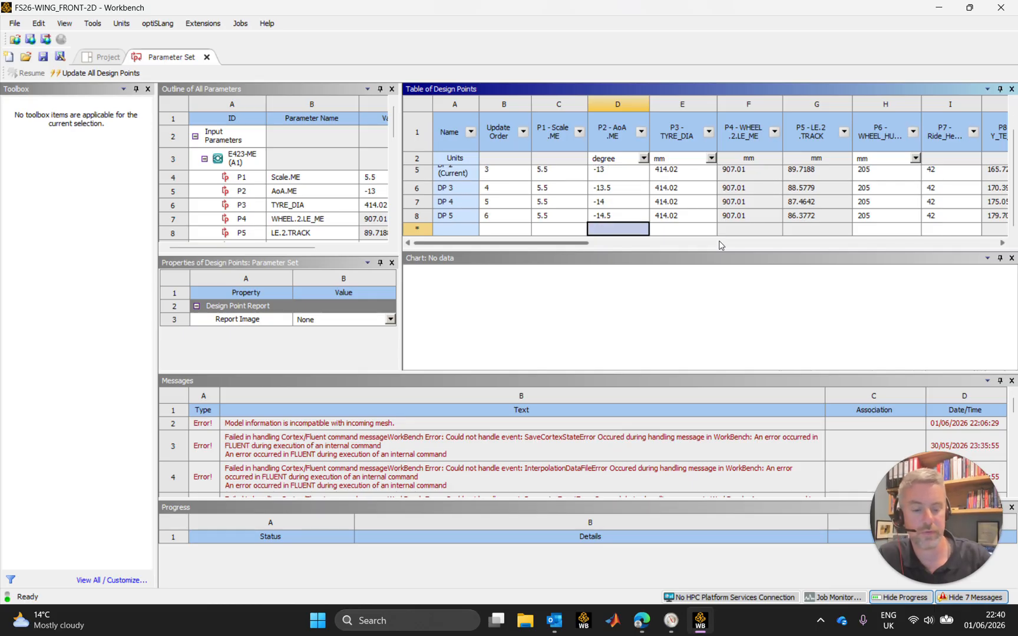
text(-15)
key(Return)
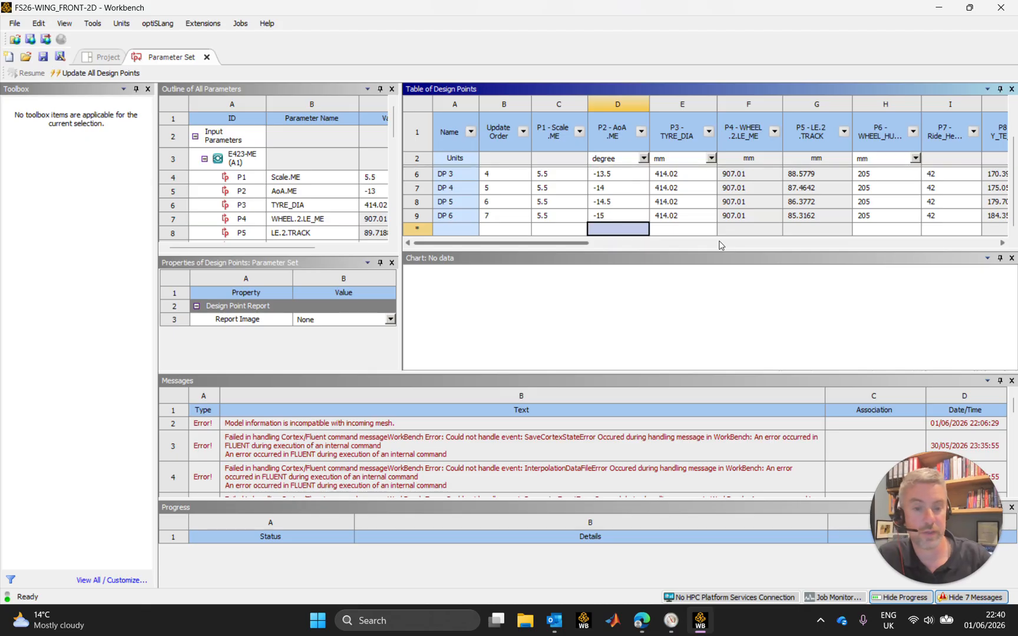
Step: Set the P2 angle of attack to -13 degrees for DP 1, -14 for DP 2 and -15 for DP 3
scroll(654, 194, up, 3)
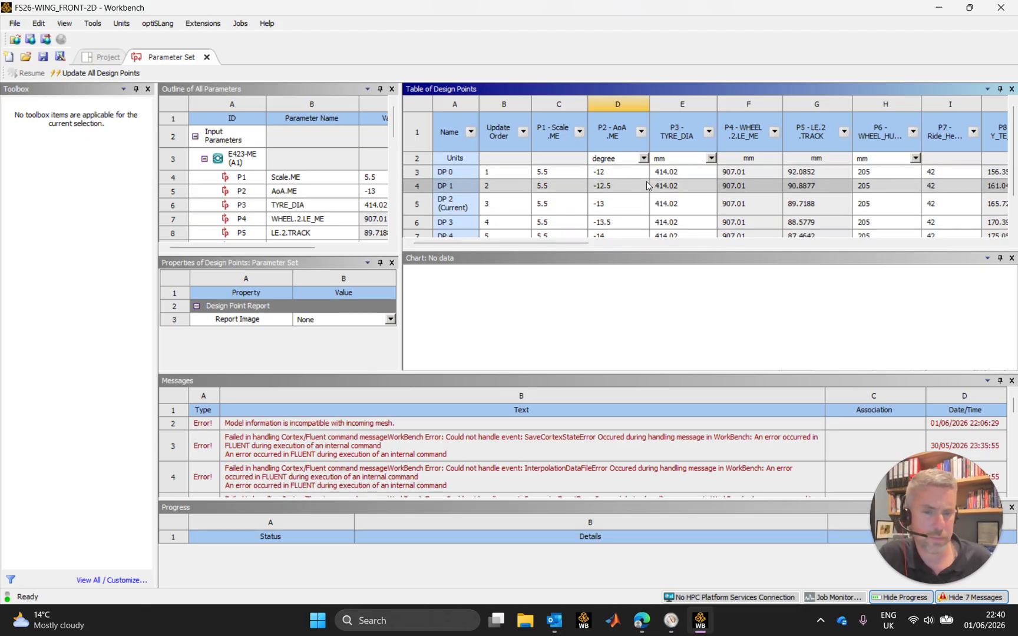
click(628, 187)
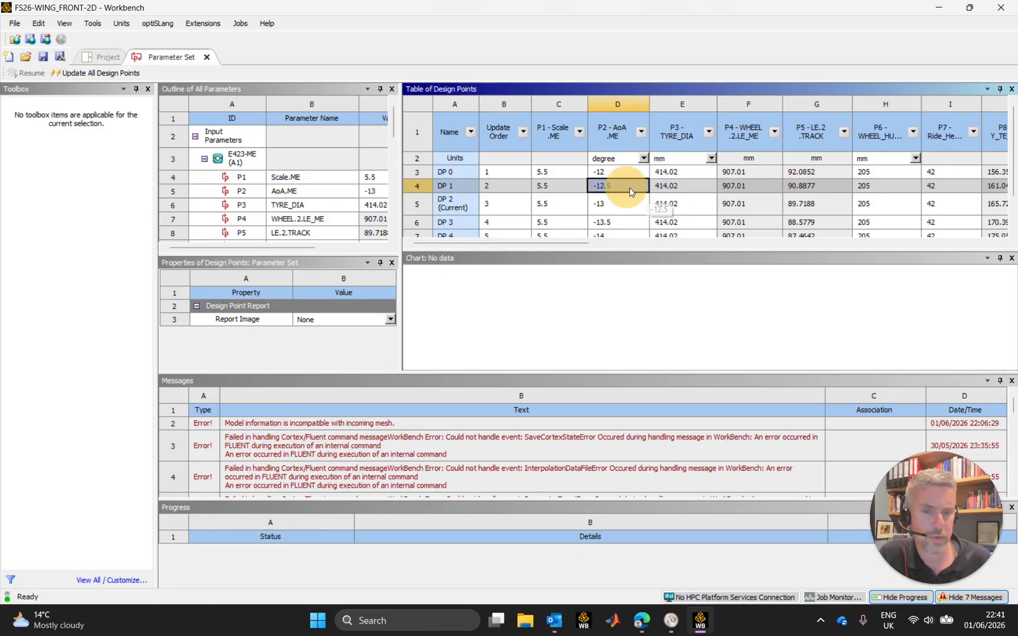
text(-13)
key(Return)
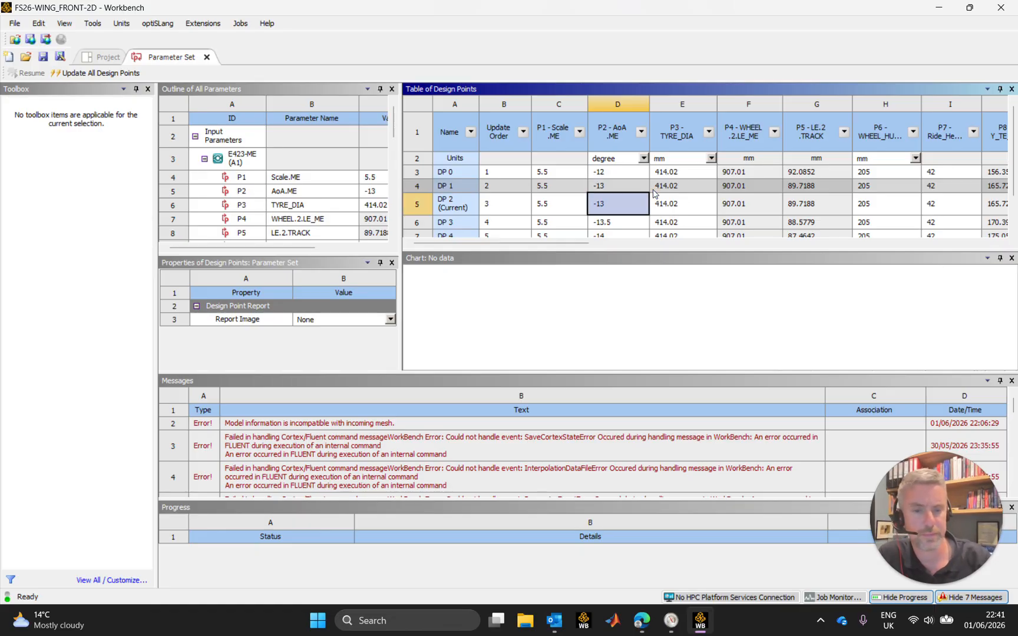
text(-14)
key(Return)
text(-15)
key(Return)
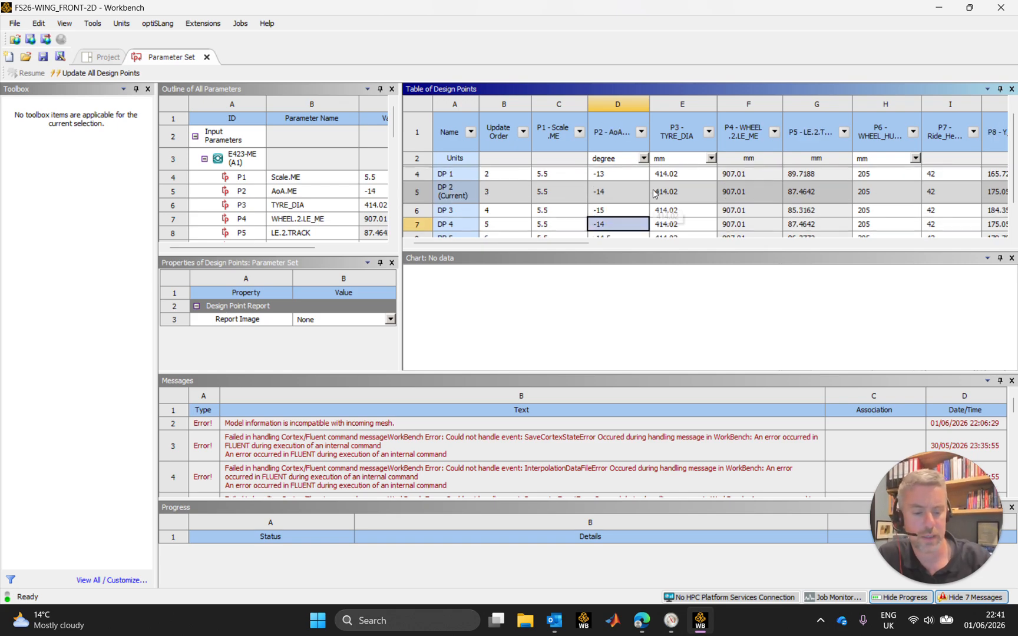
Step: Set the P2 angle of attack to -16 degrees for DP 4, -17 for DP 5 and -18 for DP 6
text(-16)
key(Return)
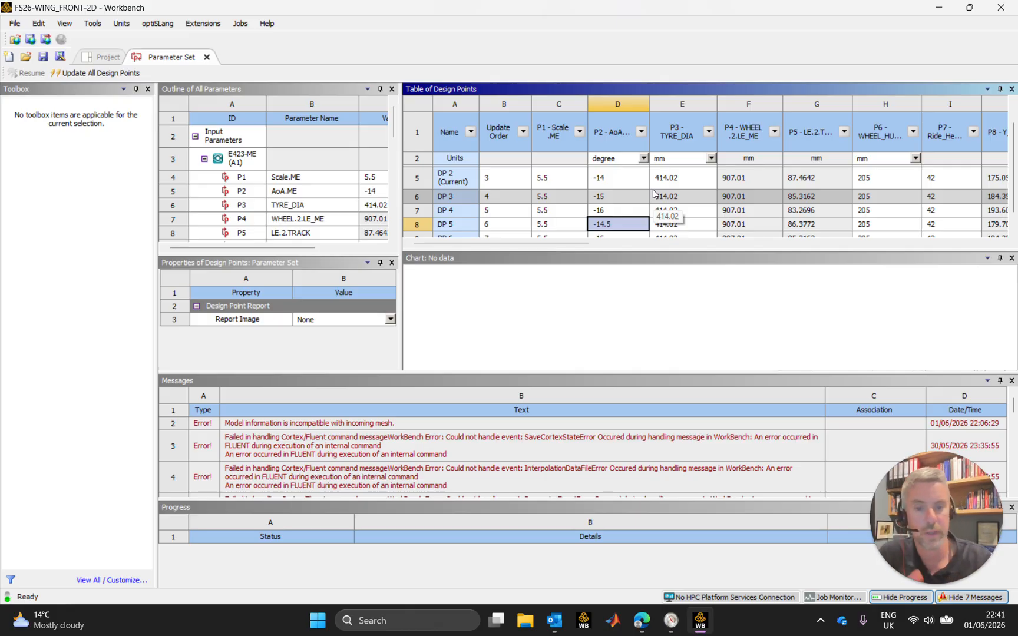
text(-17)
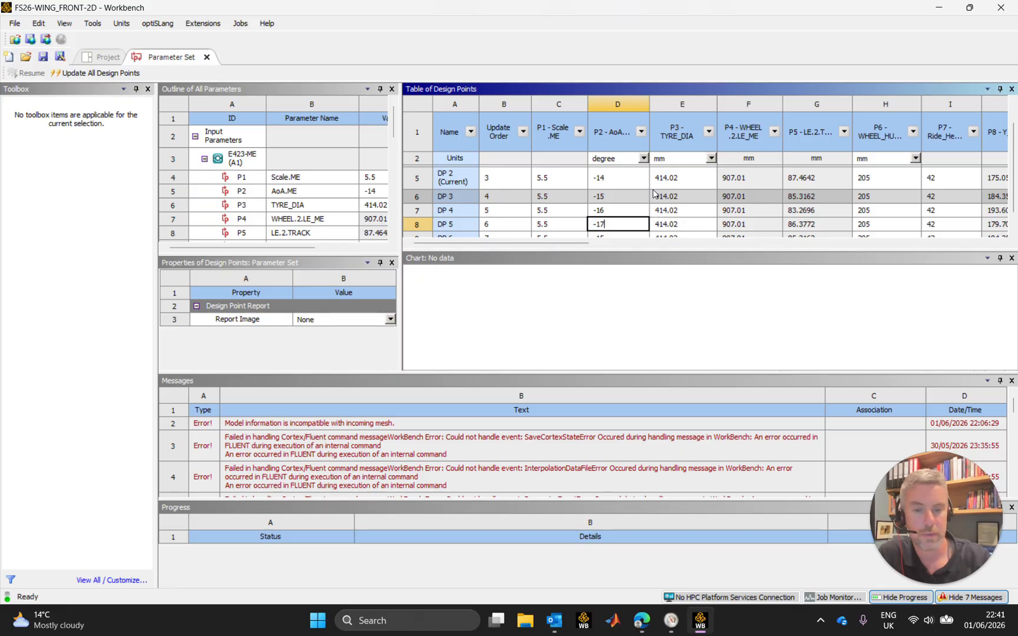
key(Return)
text(-18)
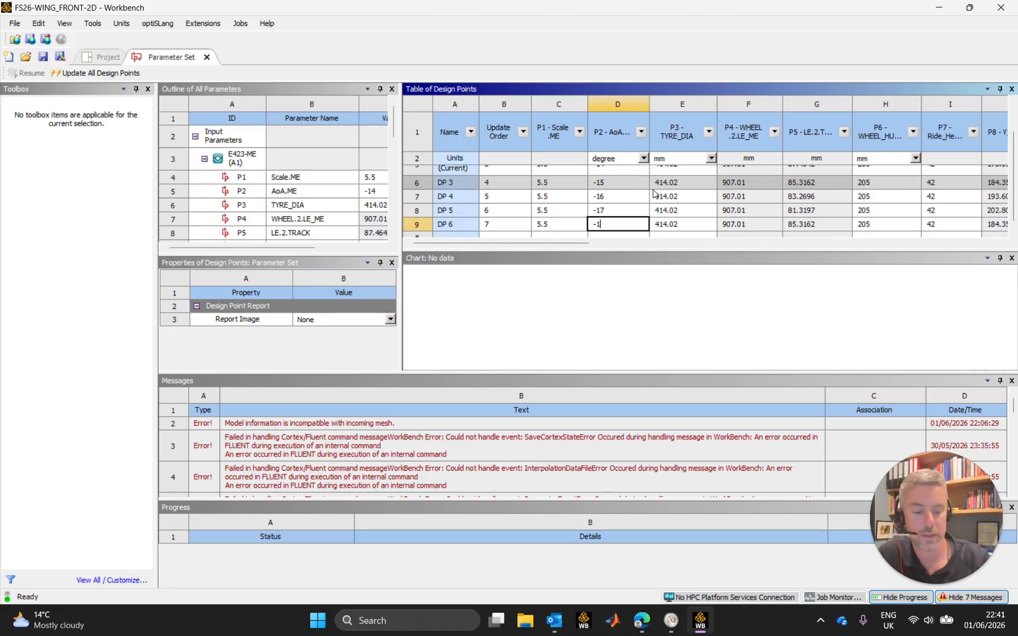
key(Return)
Step: Add two more design points with P2 angles of attack of -19 and -20 degrees
text(-19)
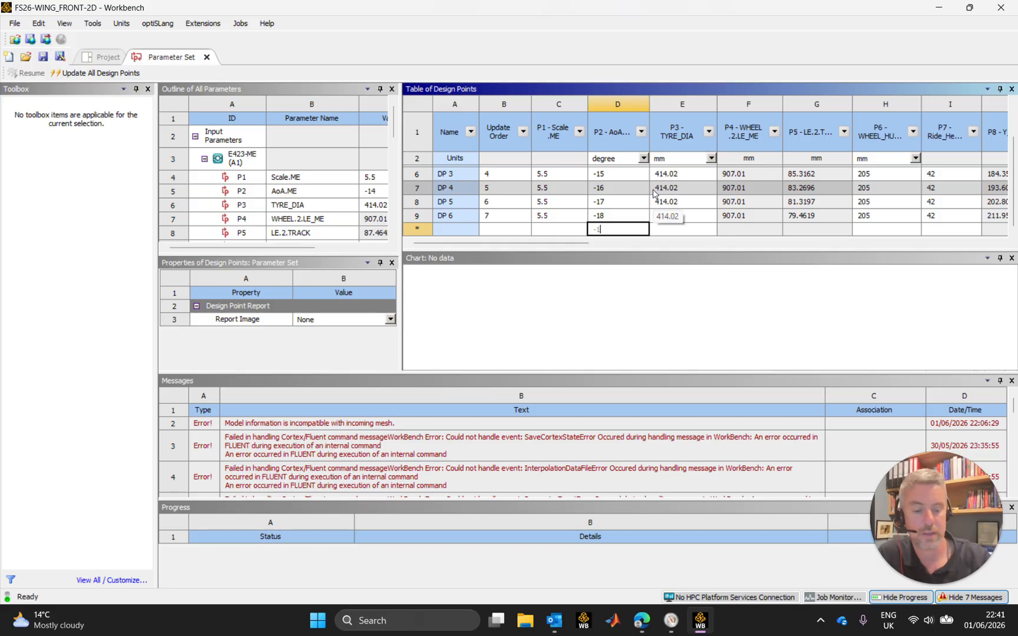
key(Return)
text(-20)
key(Return)
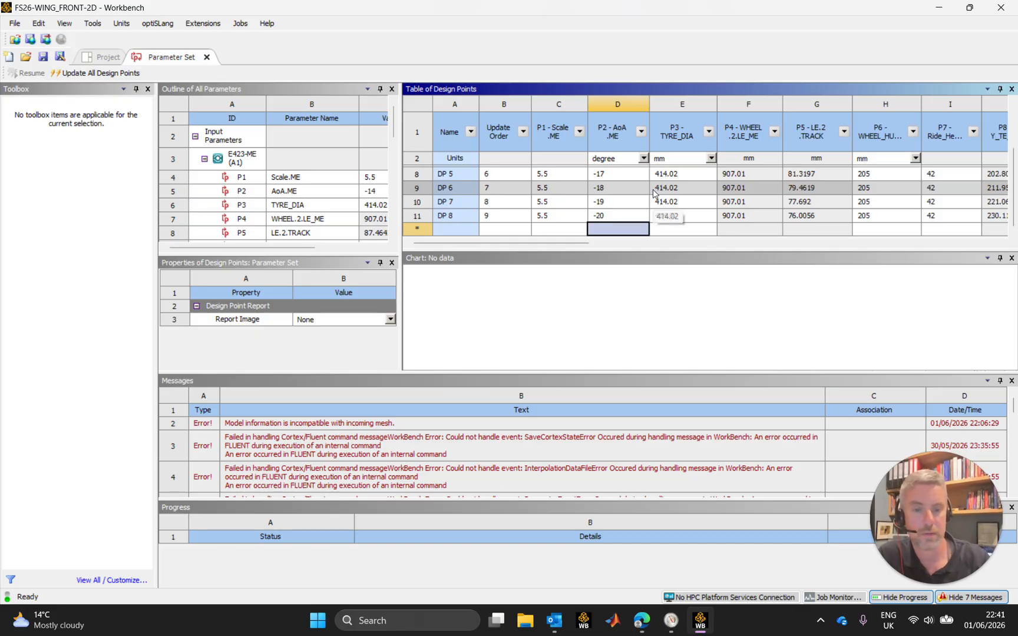
Step: Make DP 0, the -12 degree case, the current design point
scroll(610, 203, up, 3)
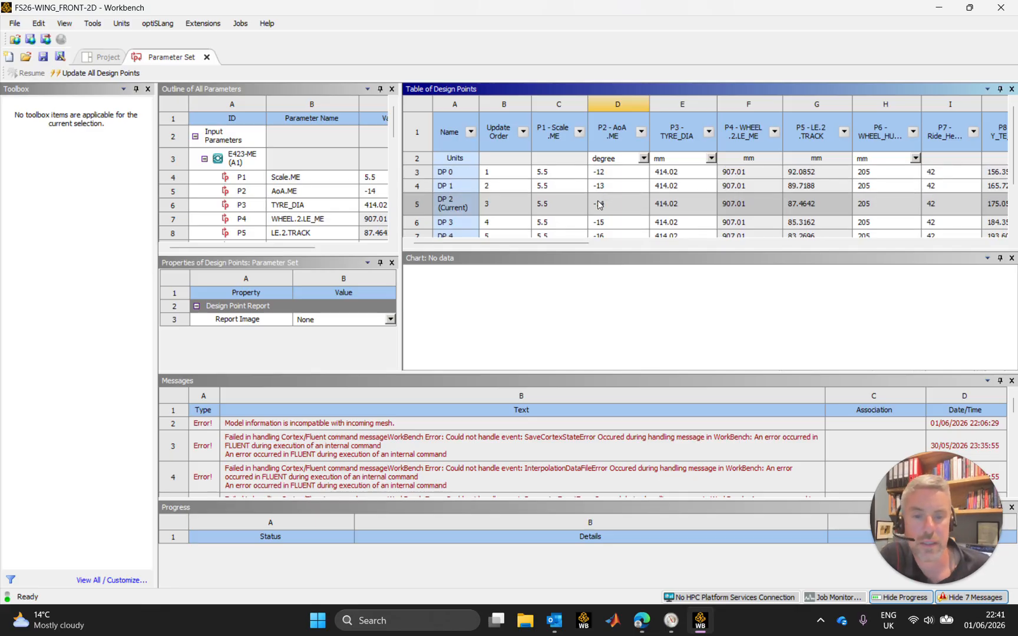
click(454, 172)
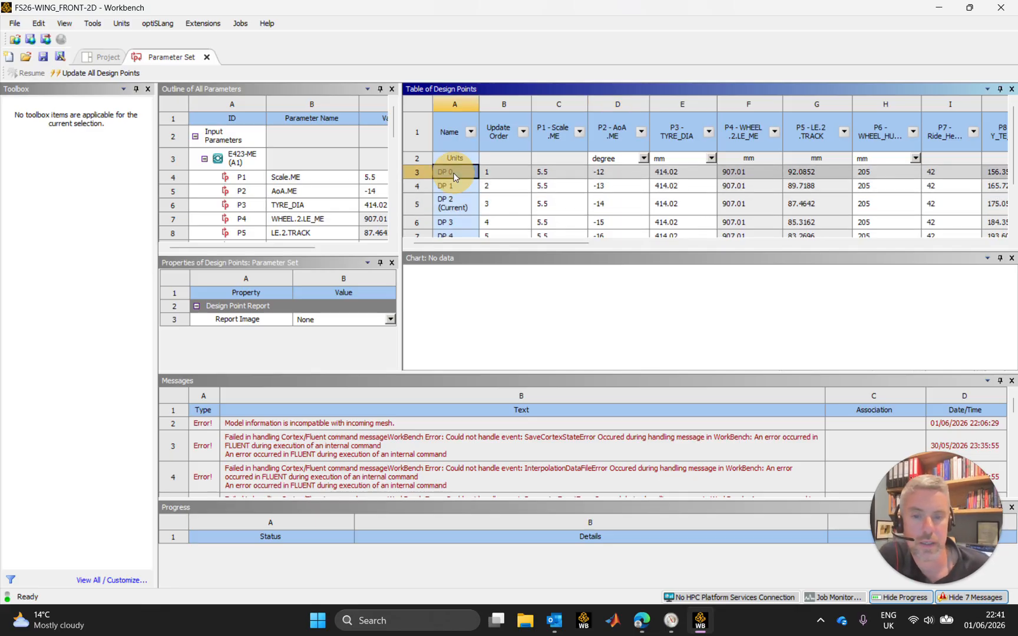
right_click(454, 172)
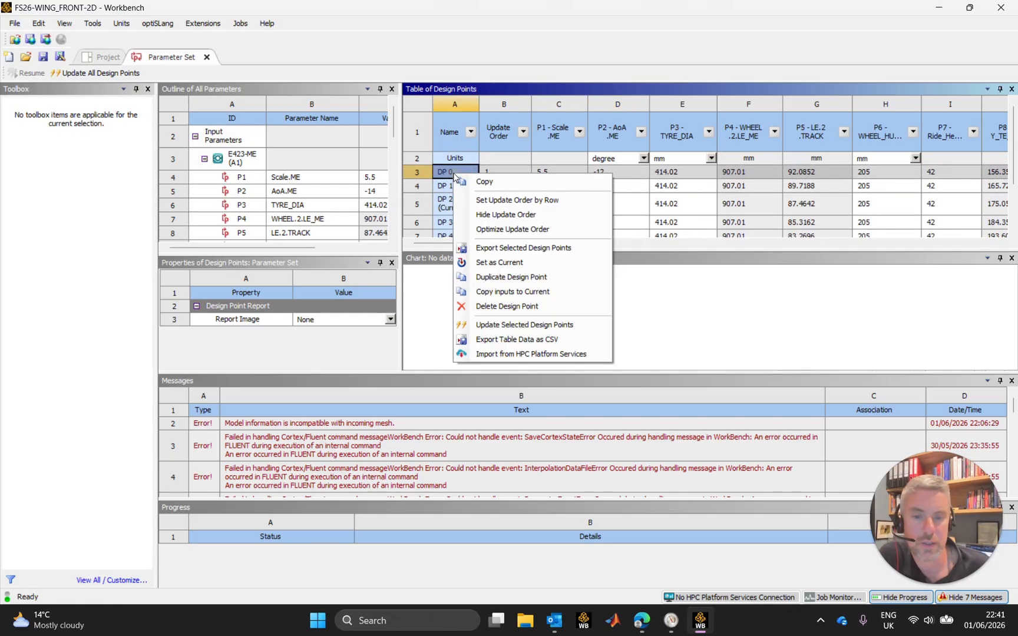
click(517, 261)
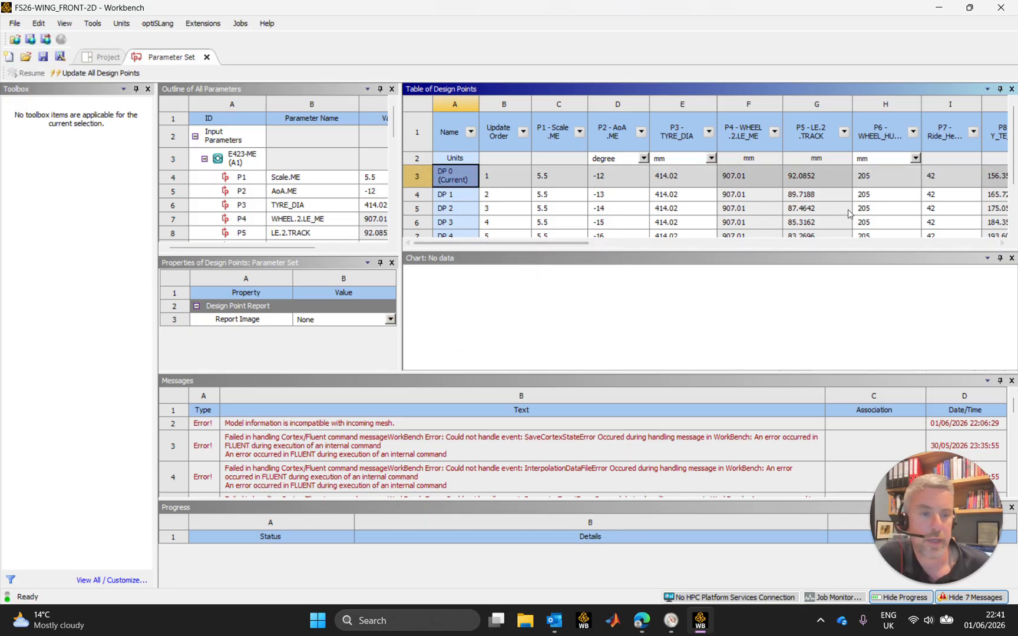
Step: Turn on Retain for all design points in the table so their solution data is kept
drag(575, 242, 990, 259)
click(834, 130)
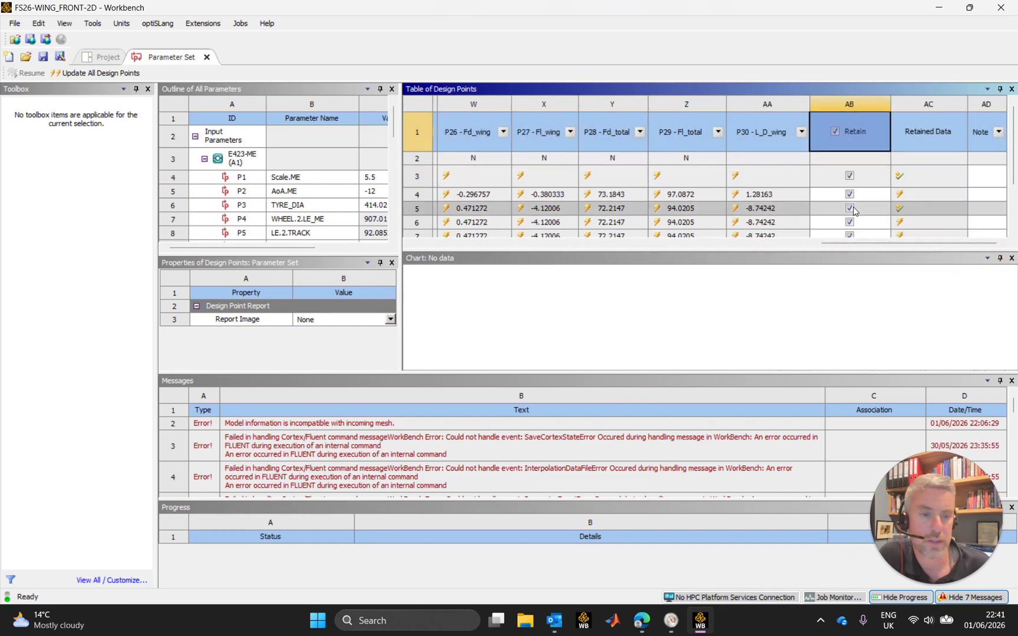
scroll(859, 234, down, 3)
Step: Check the design points' angles of attack in the table and start updating all design points
drag(858, 242, 422, 257)
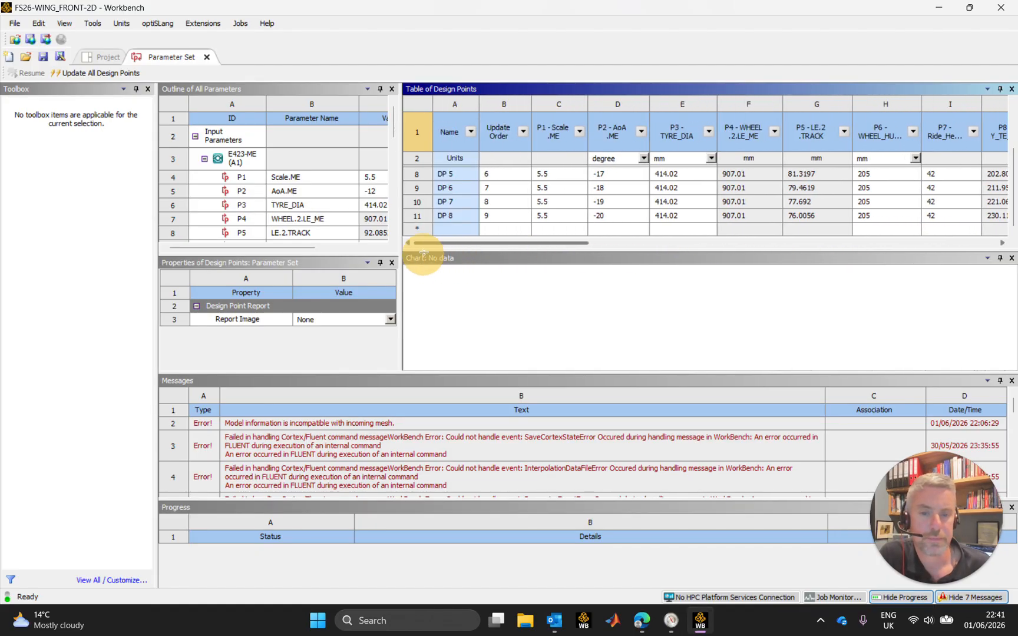
scroll(485, 214, up, 3)
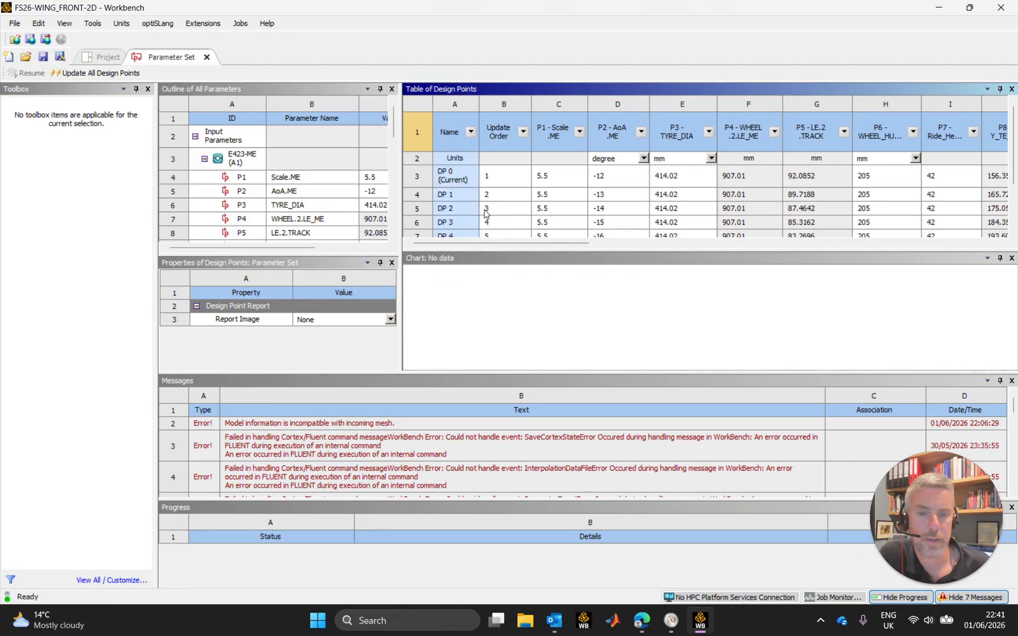
click(96, 75)
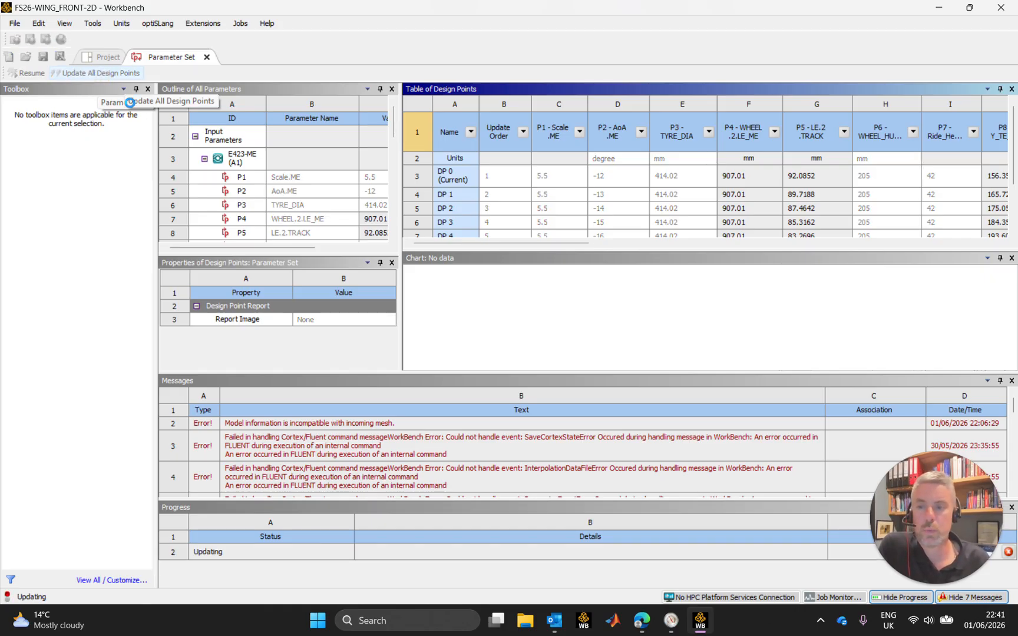